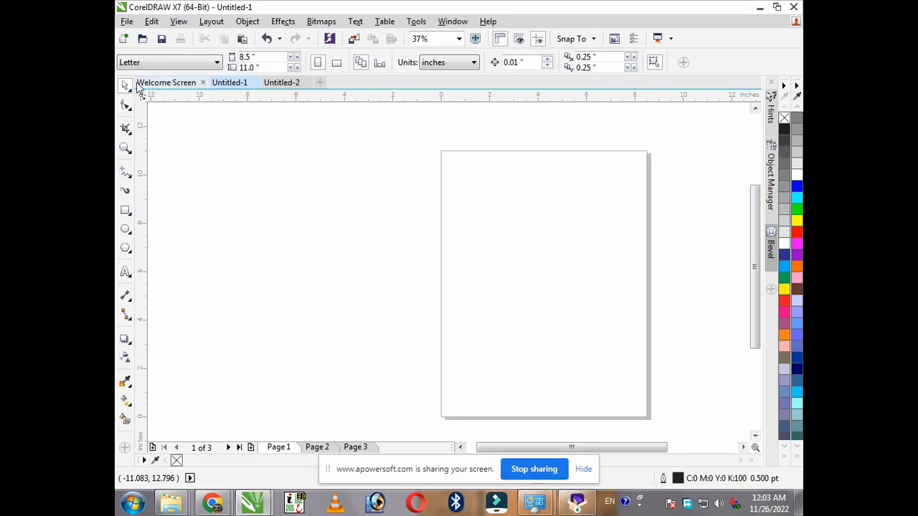
- Create a new blank document with a custom 10 × 12 inch page
left_click(127, 22)
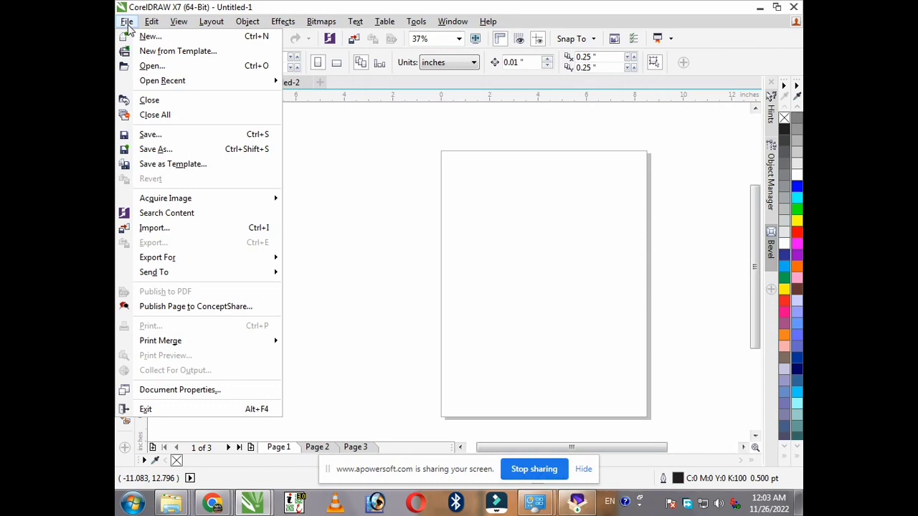
left_click(149, 35)
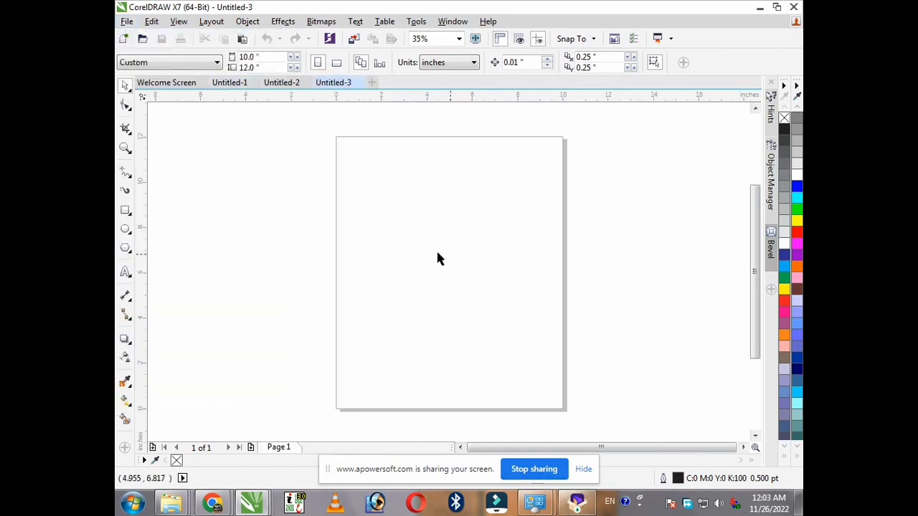
left_click(126, 22)
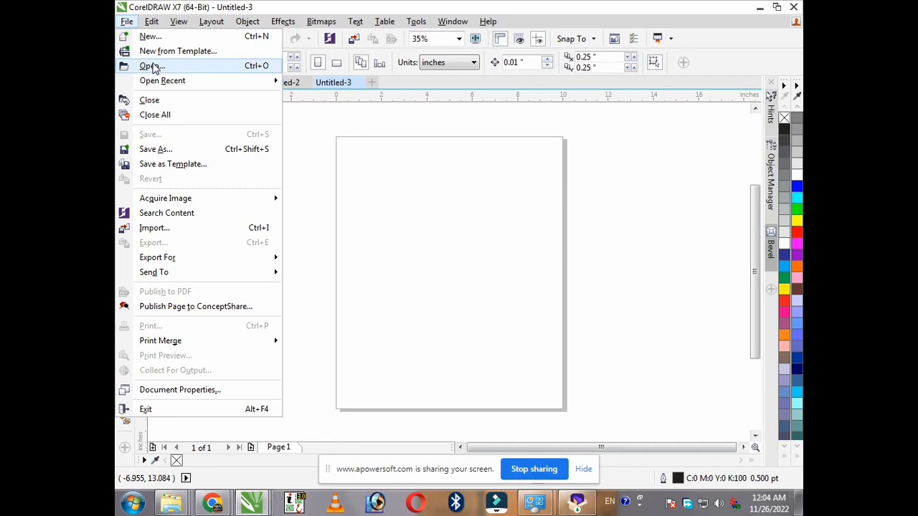
left_click(152, 66)
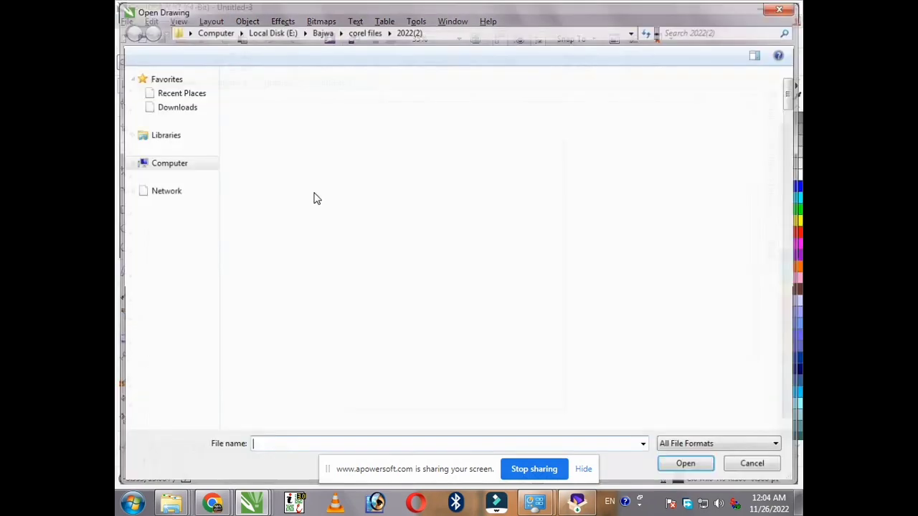
key("Escape")
left_click(126, 21)
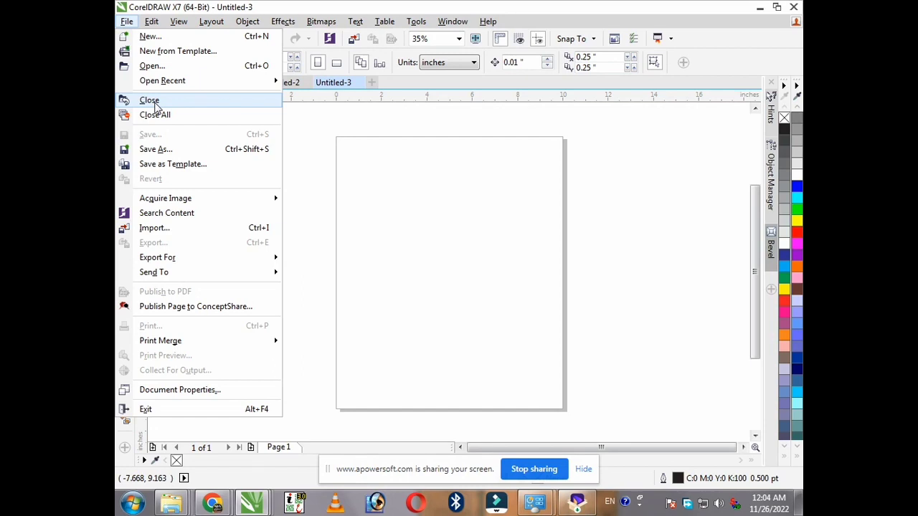
left_click(342, 162)
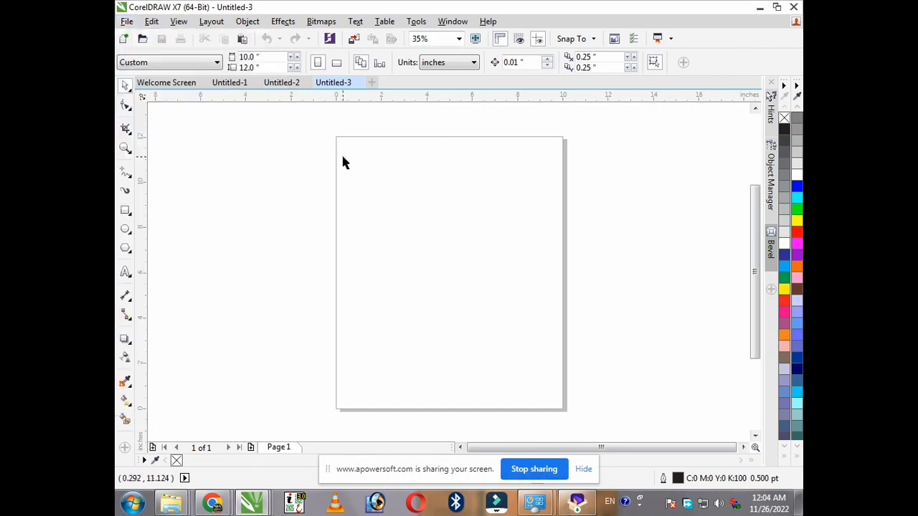
left_click(126, 20)
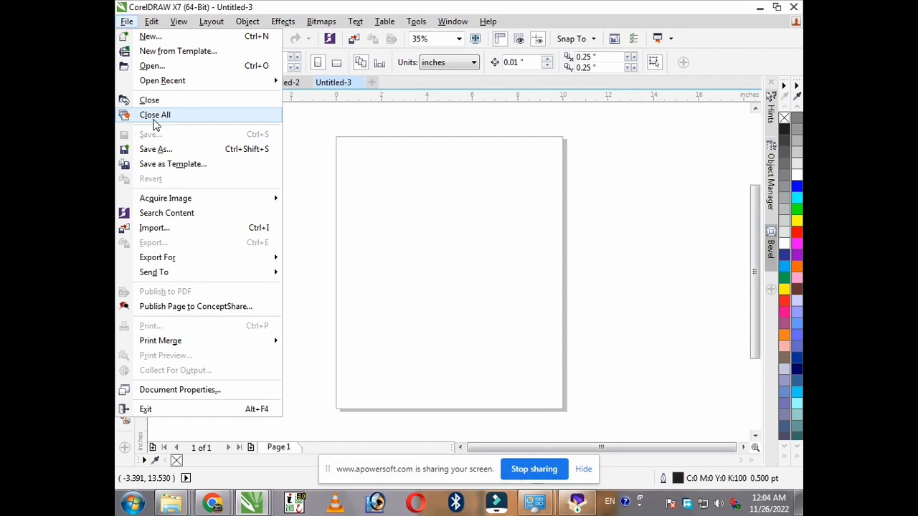
left_click(497, 249)
- Draw a rectangle about 3.56 × 2.64 inches overlapping the page's left edge in its upper part
left_click(126, 210)
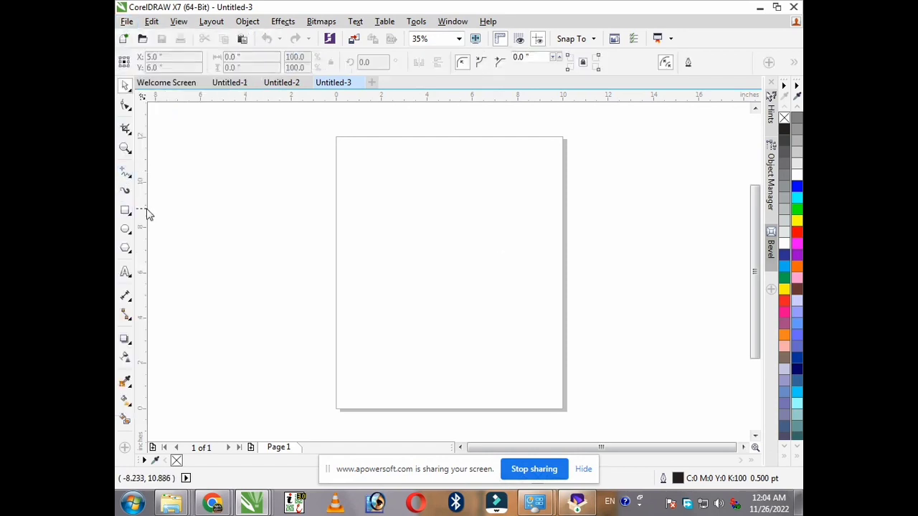
left_click_drag(331, 168, 412, 228)
left_click(126, 22)
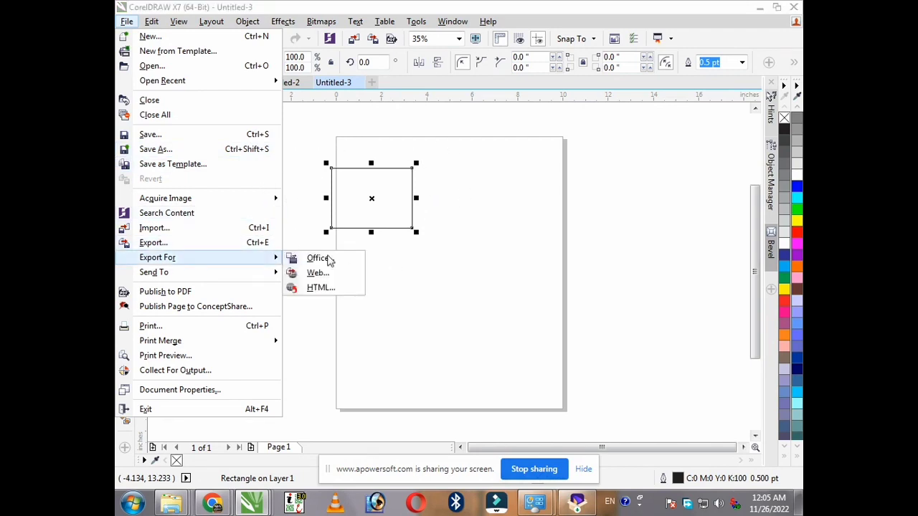
left_click(451, 204)
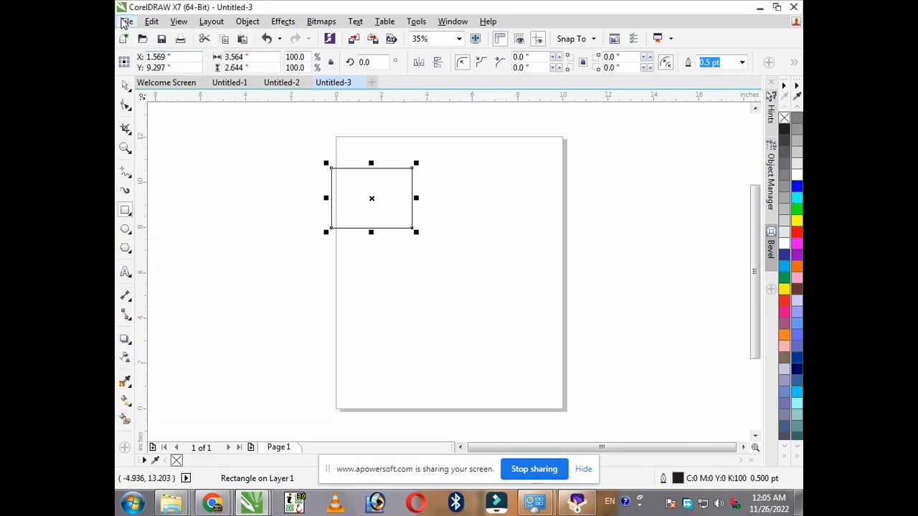
left_click(126, 21)
left_click(503, 227)
- Save the drawing as a CDR file named rectangle in the current folder
key("ctrl+s")
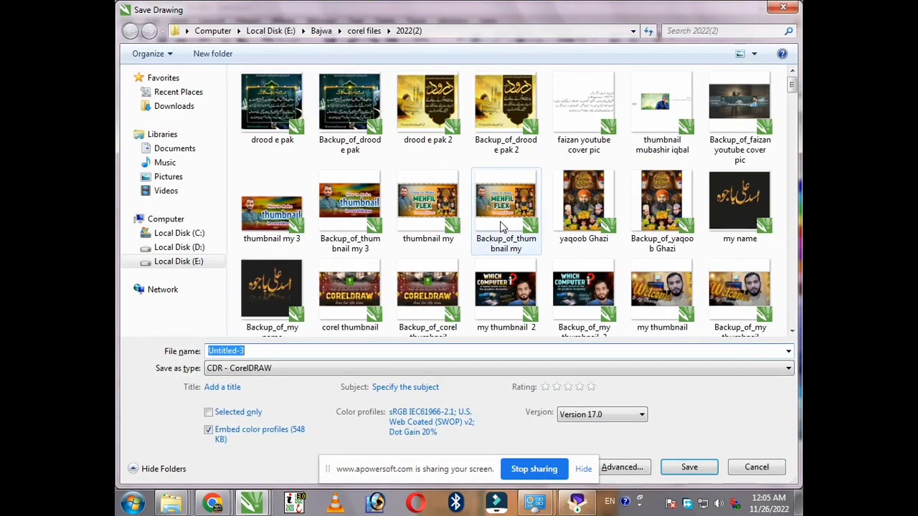
type("rectangle")
left_click(584, 471)
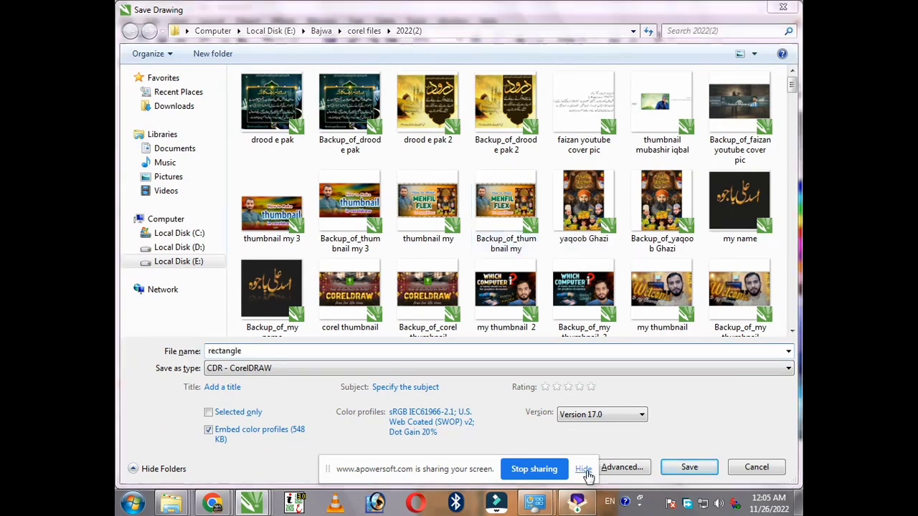
left_click(688, 467)
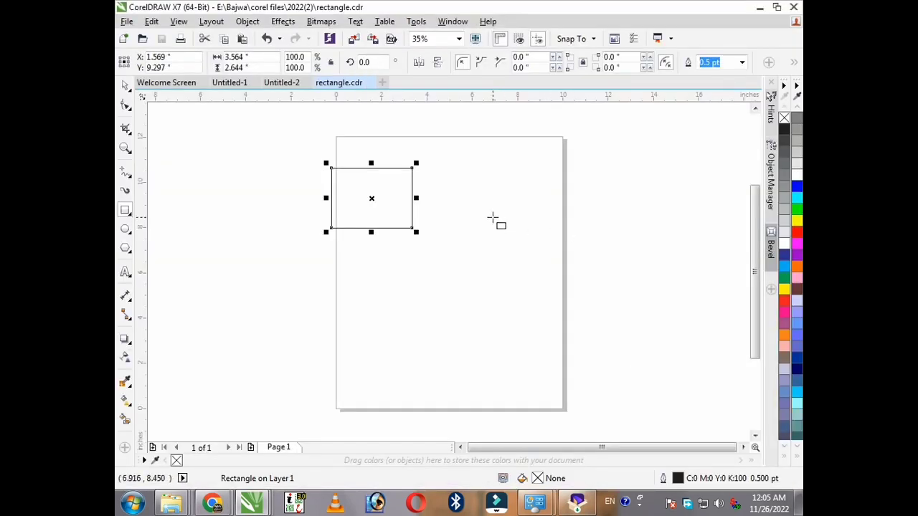
left_click(126, 21)
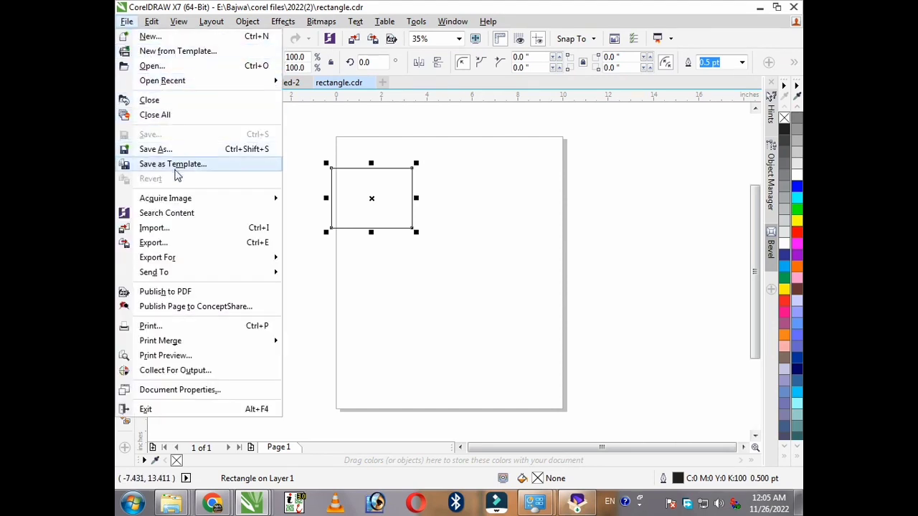
left_click(450, 254)
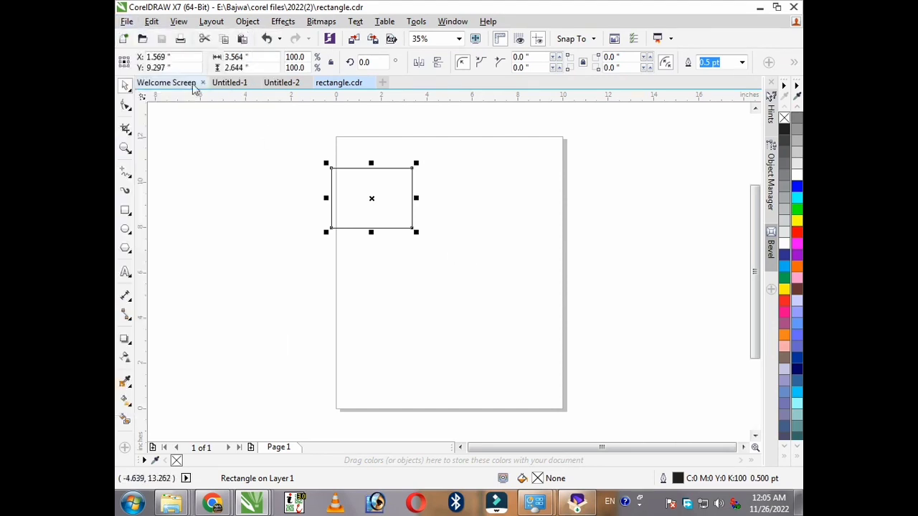
left_click(126, 21)
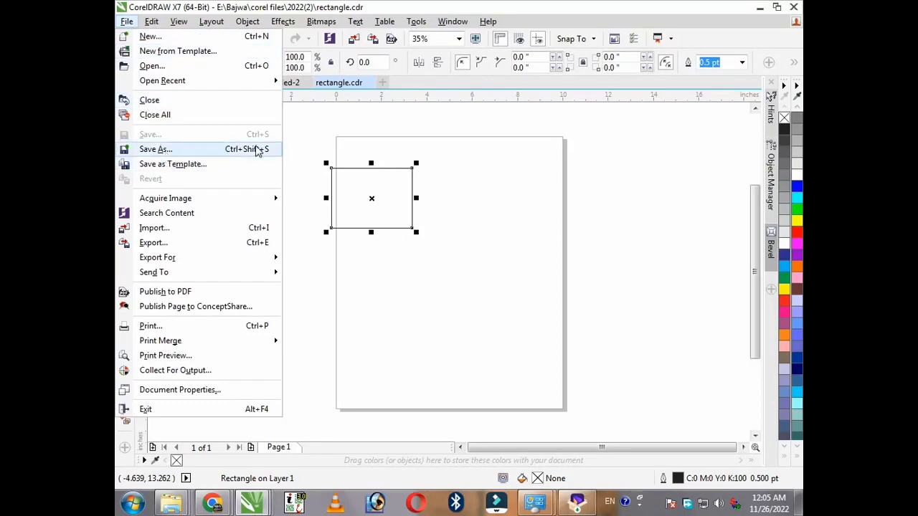
left_click(359, 241)
- Save a copy of the drawing under the new file name rectangle 254
key("ctrl+shift+s")
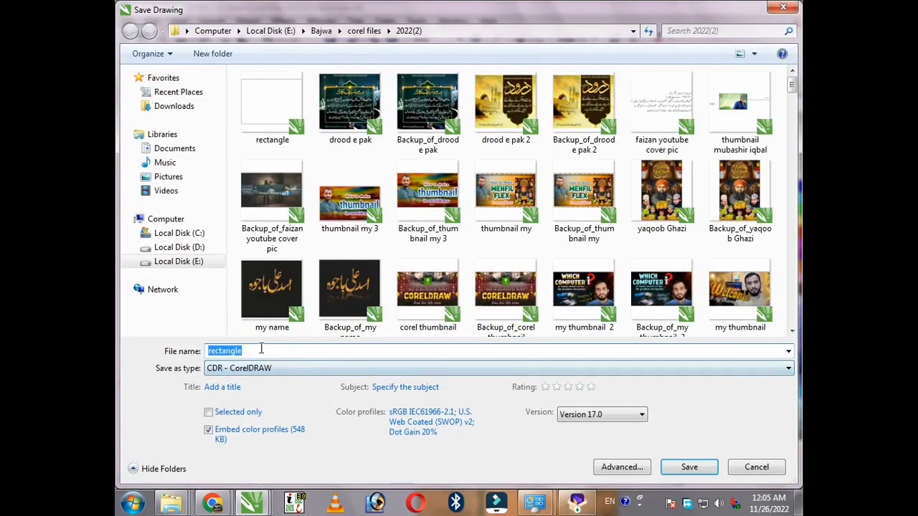
left_click(261, 351)
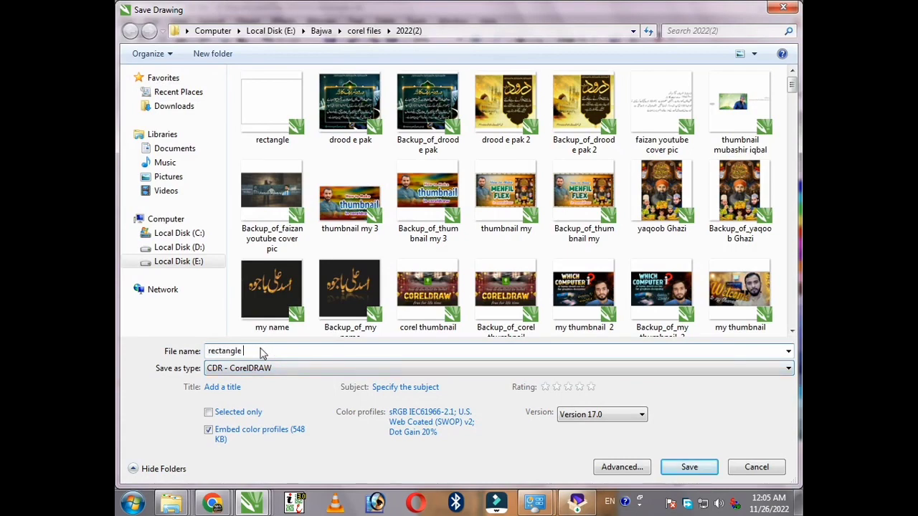
type("254")
left_click(693, 468)
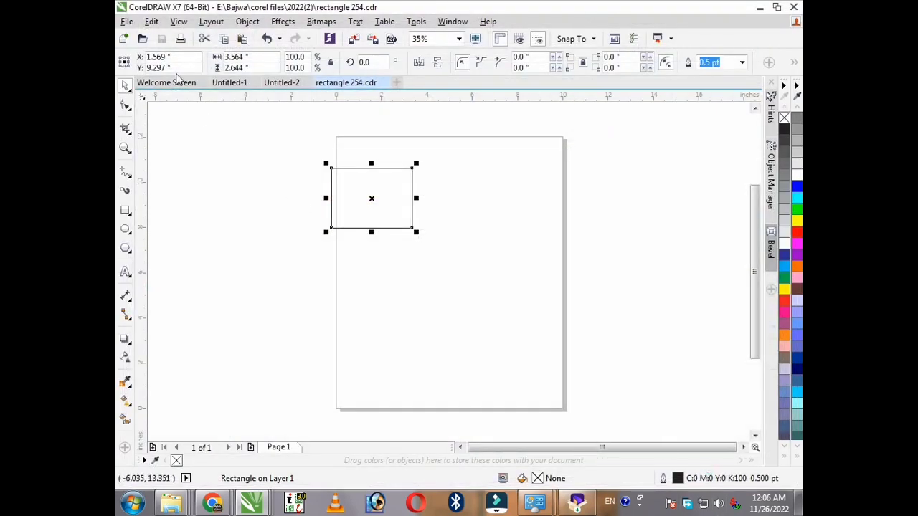
left_click(127, 21)
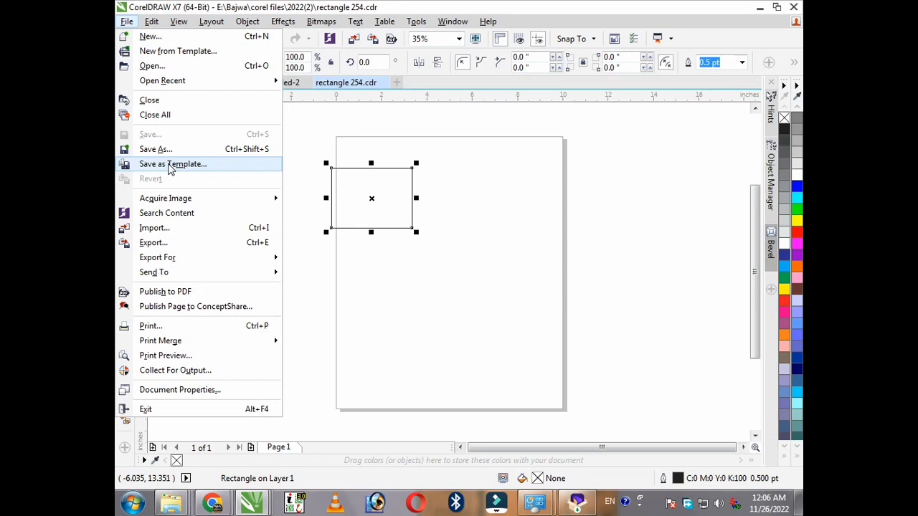
left_click(187, 7)
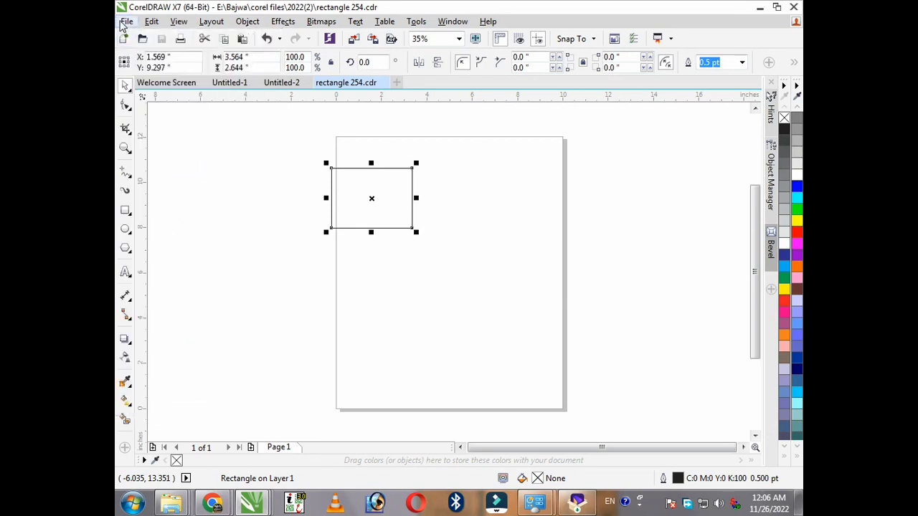
left_click(125, 22)
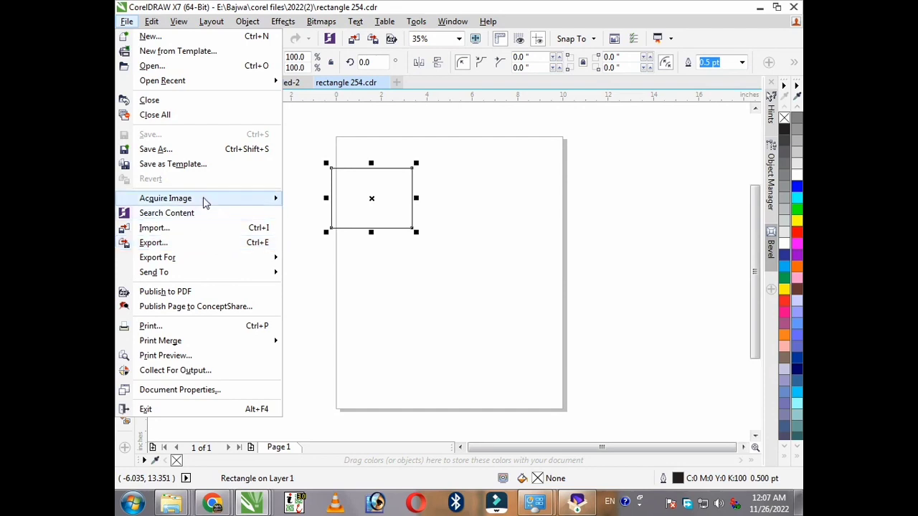
mouse_move(206, 203)
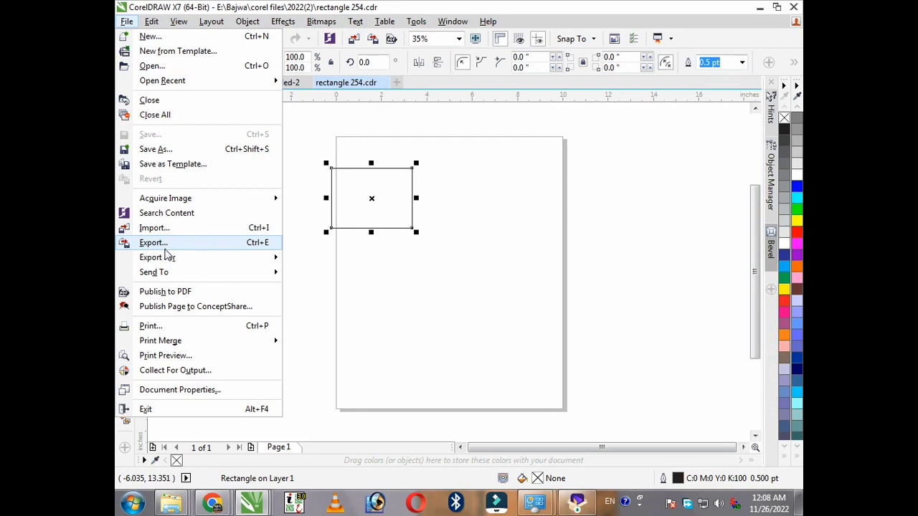
mouse_move(157, 275)
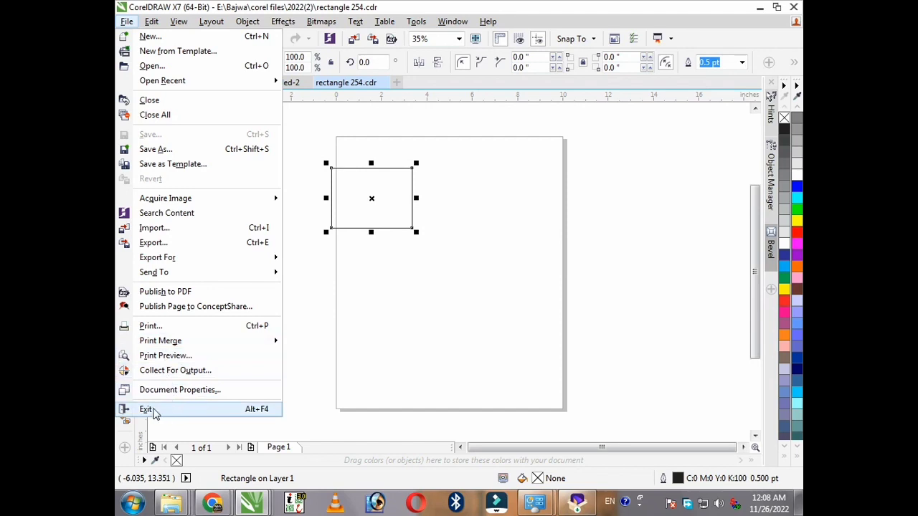
left_click(350, 326)
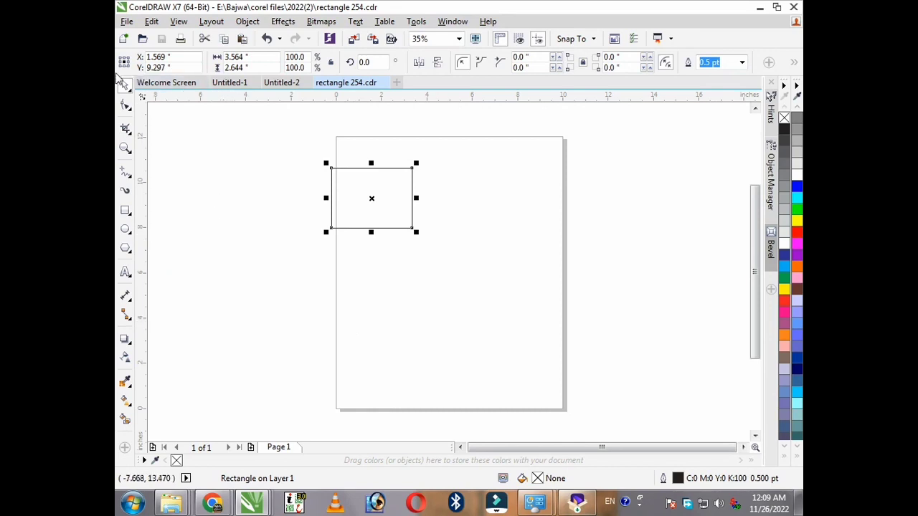
- Move the rectangle fully onto the page, centring it at about X 3.86, Y 8.51 inches, and deselect it
key("ctrl+z")
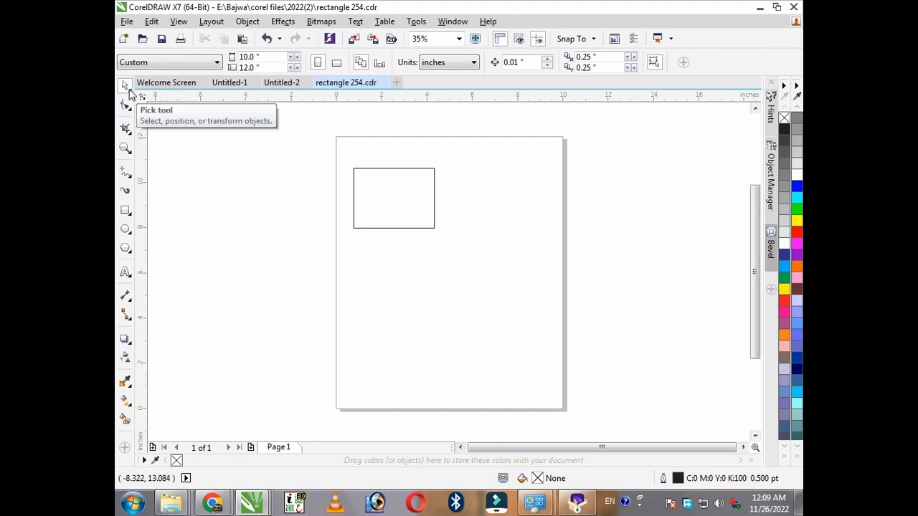
left_click(433, 199)
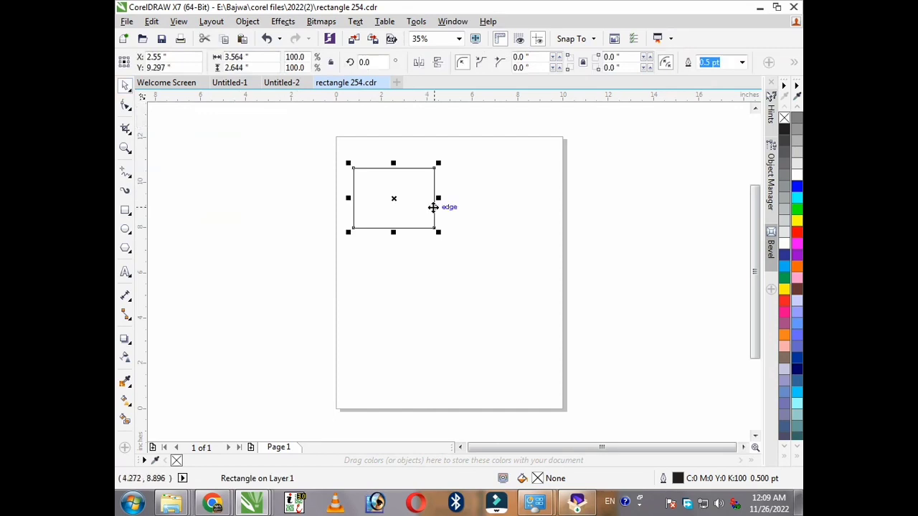
left_click_drag(414, 208, 427, 208)
left_click(499, 217)
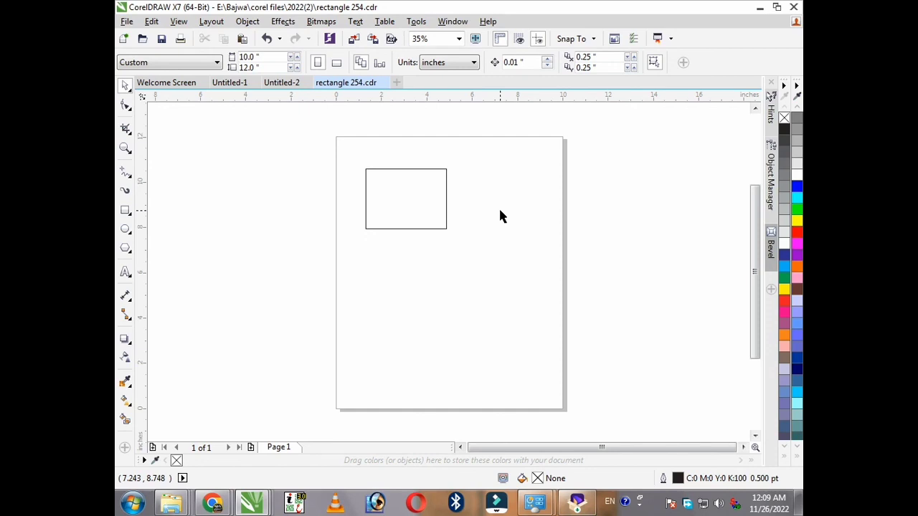
left_click(408, 200)
left_click_drag(407, 200, 439, 210)
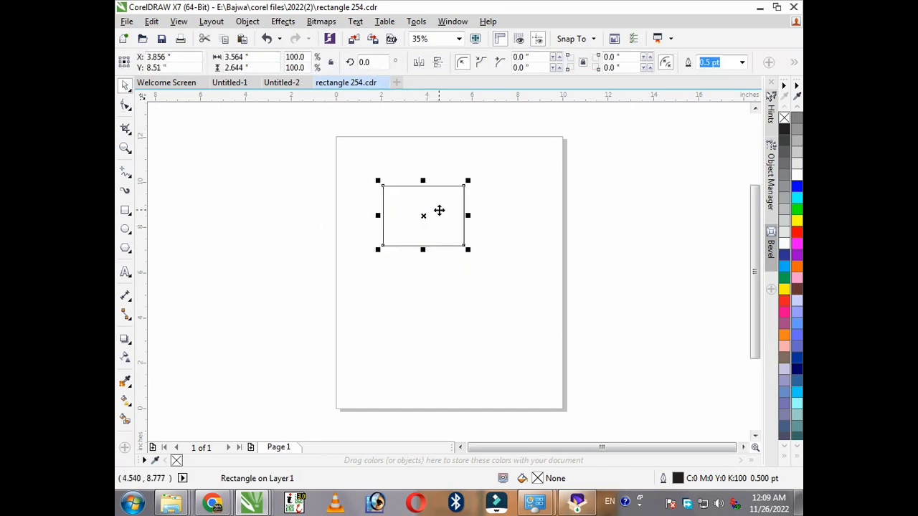
left_click(278, 224)
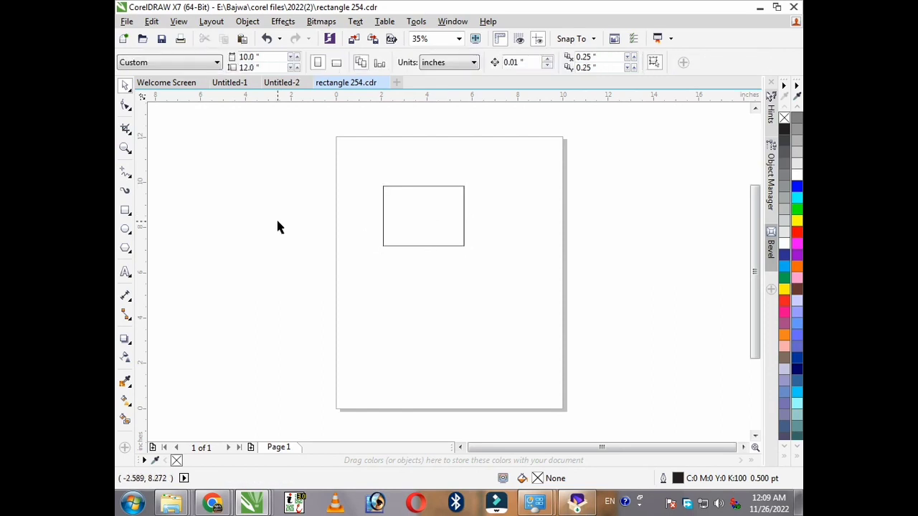
- Select the rectangle directly and with a marquee around it, clearing the selection after each
left_click(416, 212)
left_click(333, 258)
left_click_drag(332, 149, 502, 289)
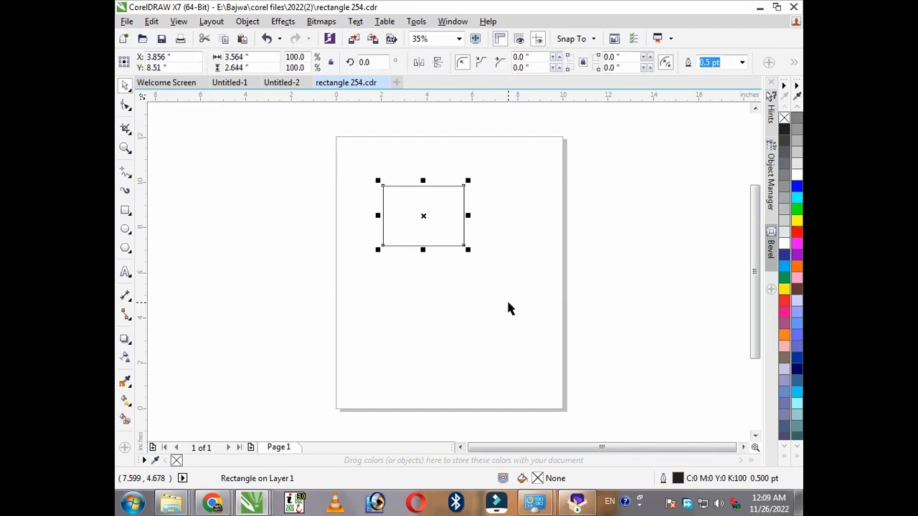
left_click(507, 308)
- Scale the rectangle up proportionally from its lower-left corner to about 4.49 × 3.33 inches
left_click(432, 205)
scroll(430, 201, "up", 2)
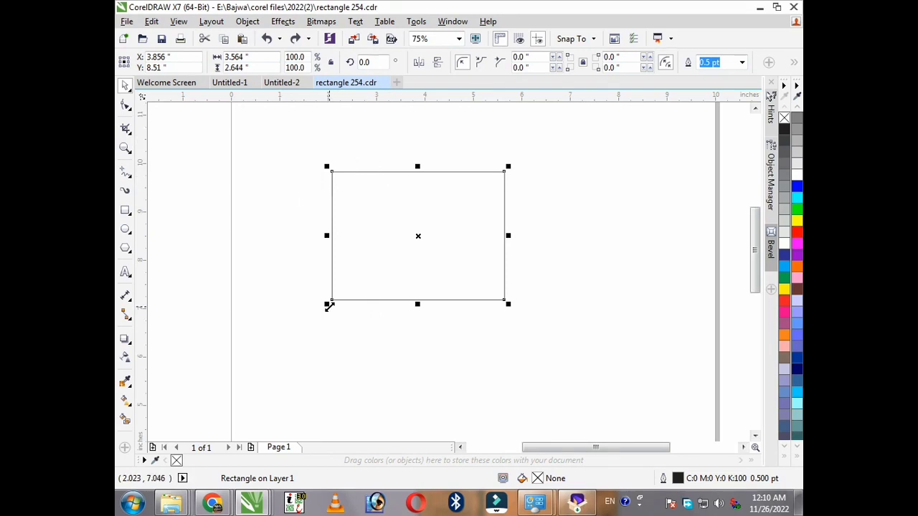
left_click_drag(329, 305, 300, 347)
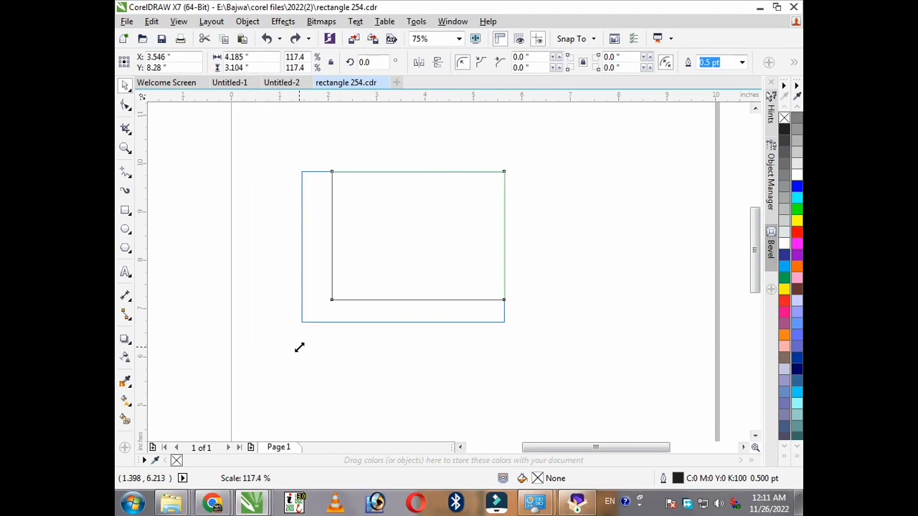
left_click_drag(300, 347, 290, 367)
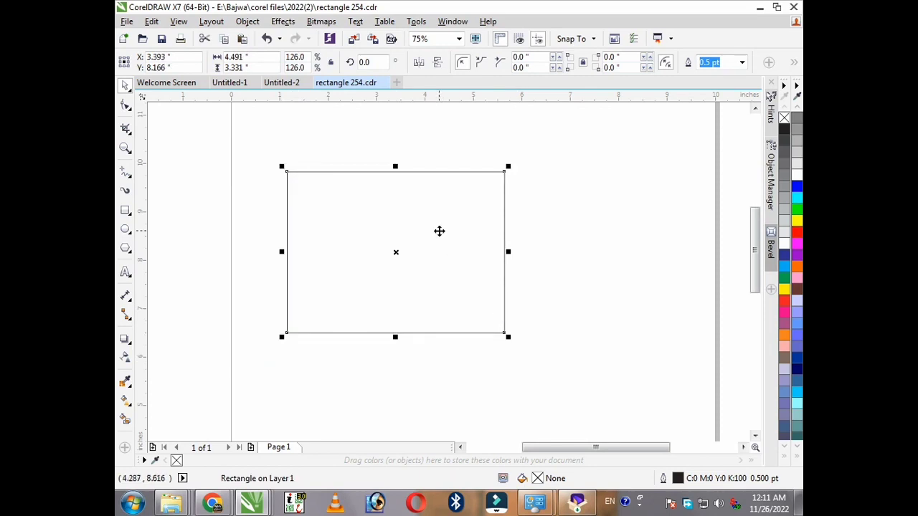
- Enlarge the rectangle proportionally from its lower-right corner to about 6.11 × 4.53 inches
scroll(436, 229, "down", 2)
scroll(480, 295, "up", 2)
left_click_drag(466, 276, 543, 337)
scroll(530, 328, "down", 2)
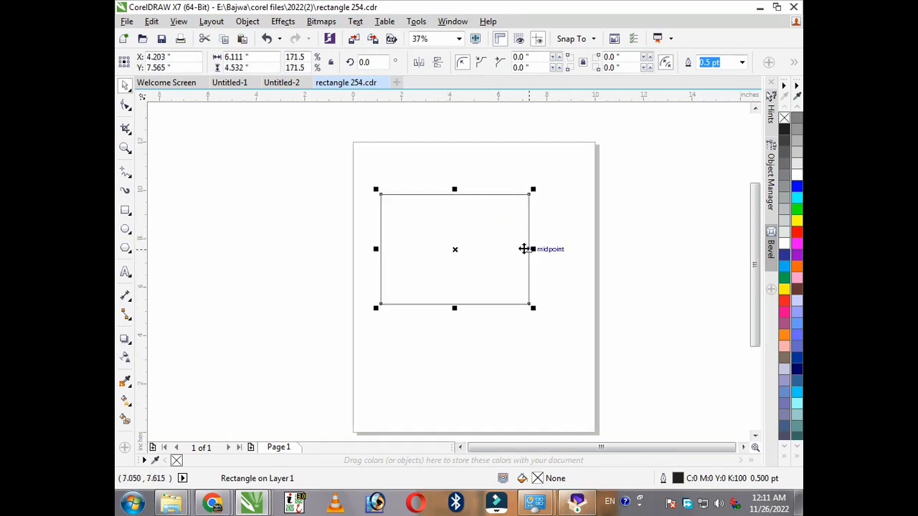
- Stretch the rectangle horizontally from its side handles to about 8.15 inches wide and move it back onto the page
left_click_drag(531, 249, 512, 248)
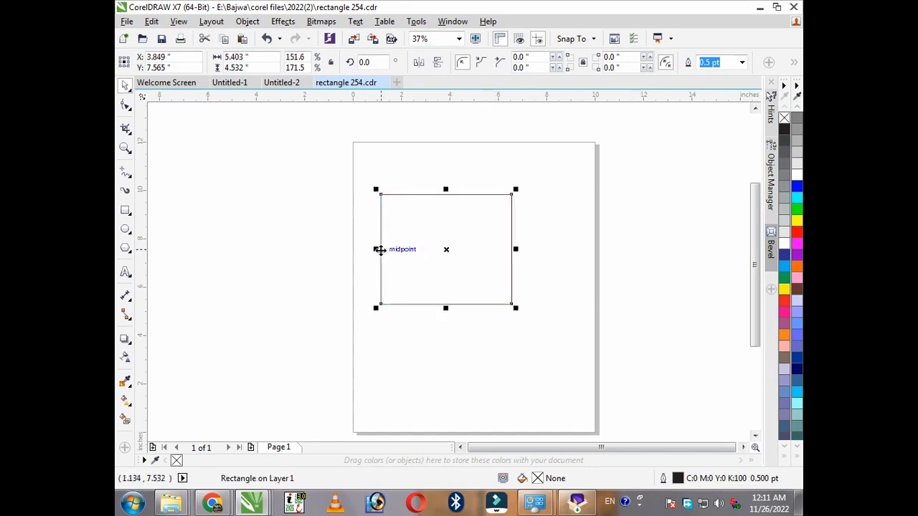
left_click_drag(380, 249, 276, 251)
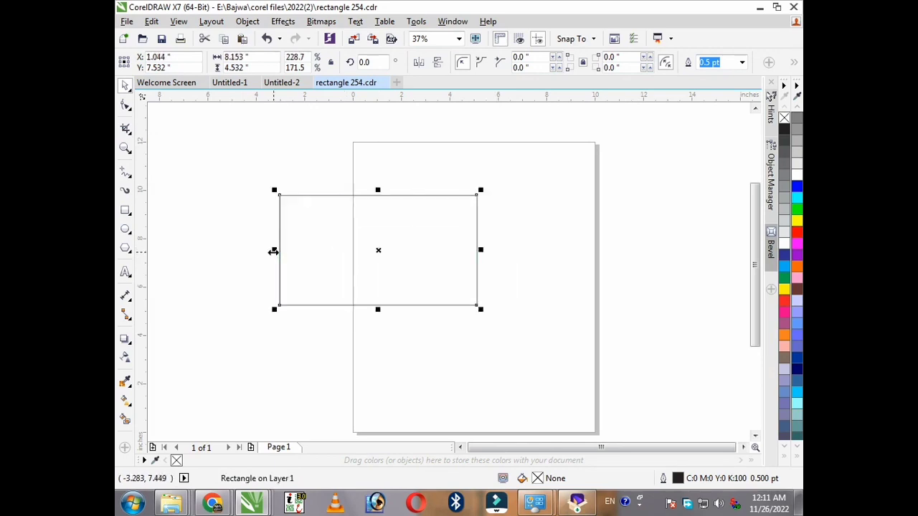
left_click_drag(341, 251, 431, 247)
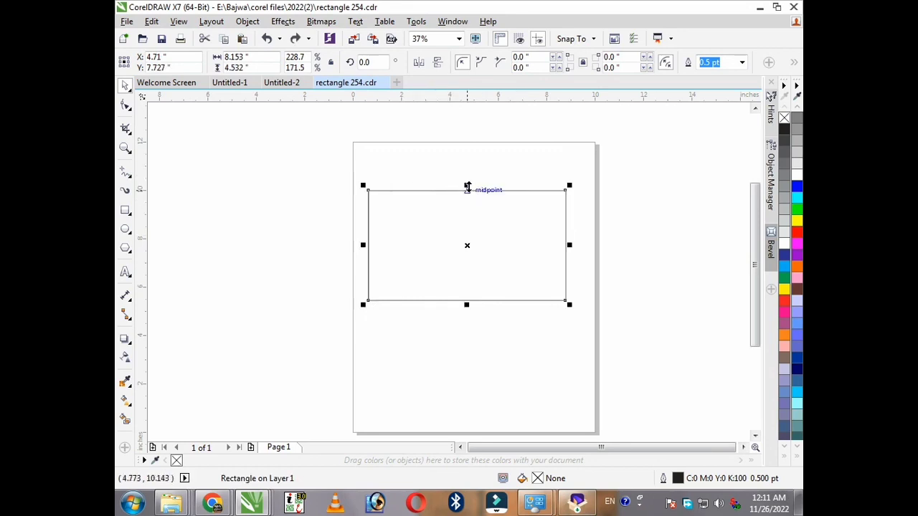
- Stretch the rectangle vertically from its upper and lower edges to about 6.64 inches tall, and deselect it
left_click_drag(466, 186, 471, 162)
left_click_drag(466, 302, 474, 356)
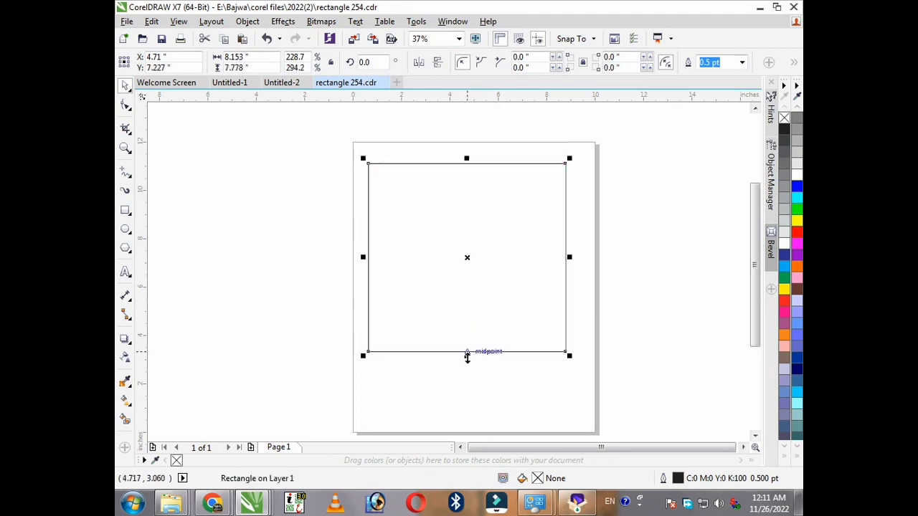
key("Escape")
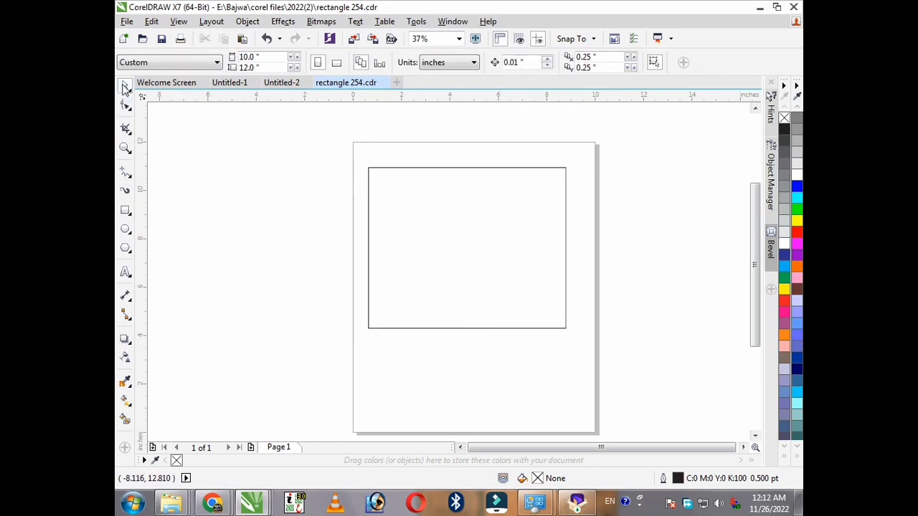
- Rotate the rectangle clockwise about its centre to about 344.28°, and try rotating it back from its upper-left corner
left_click(468, 223)
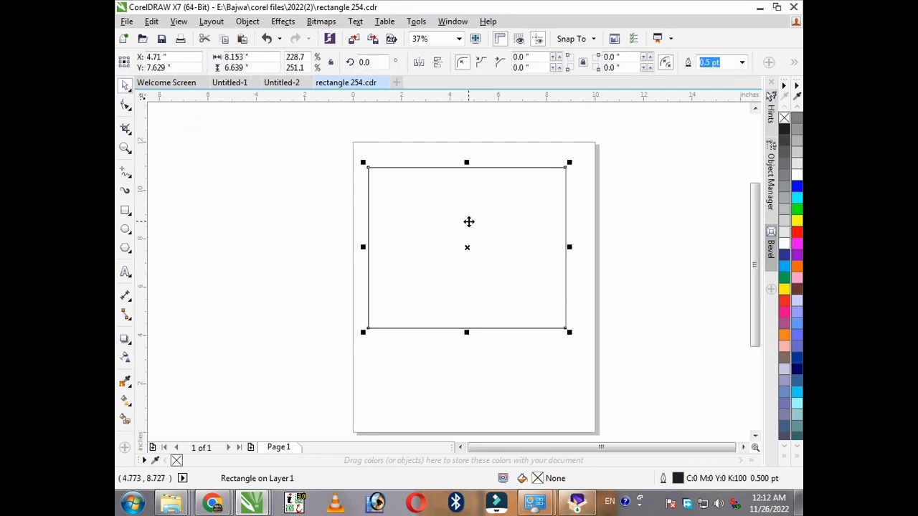
left_click(468, 222)
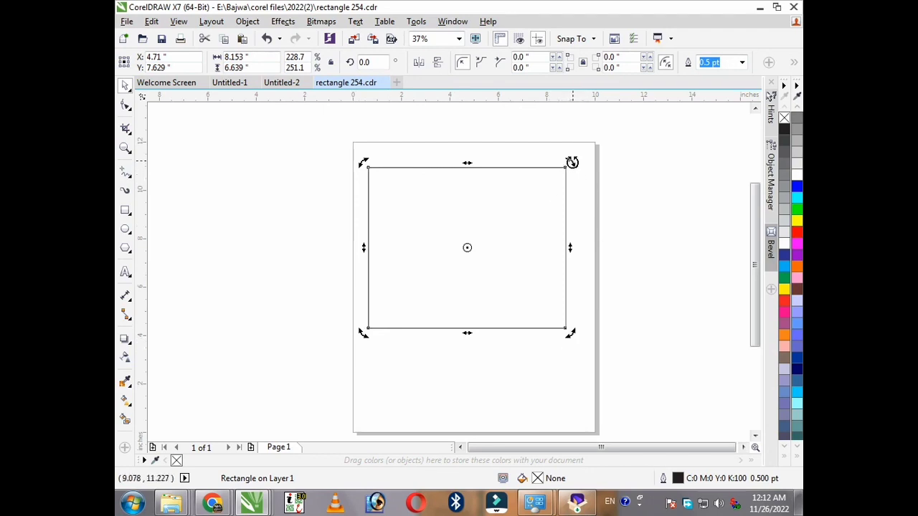
left_click_drag(572, 162, 567, 208)
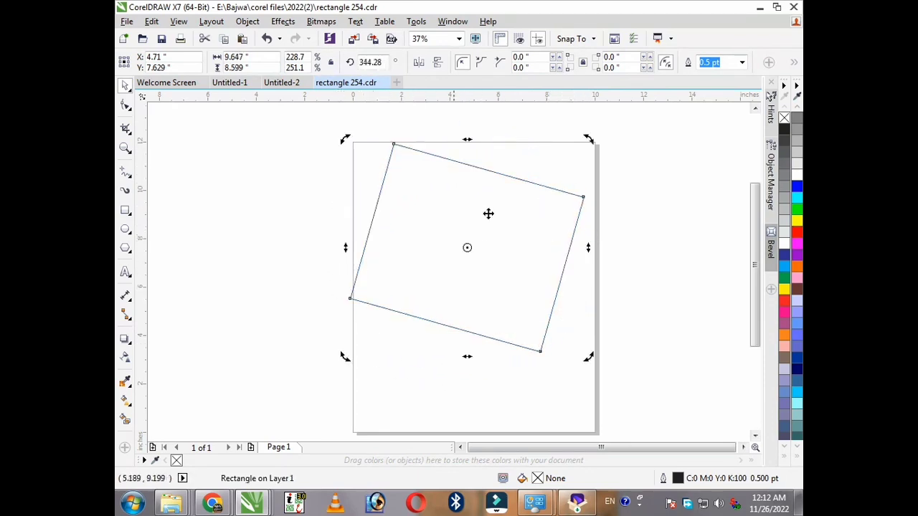
left_click_drag(342, 137, 336, 175)
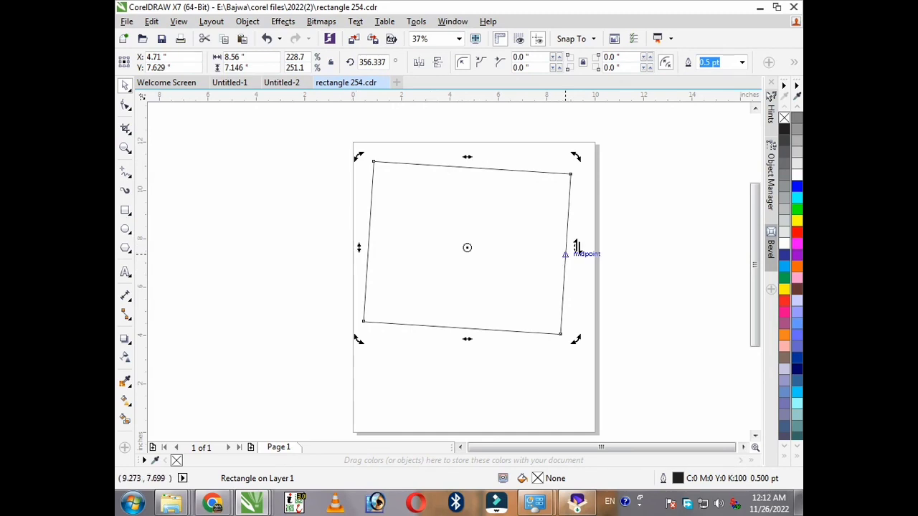
- Skew the rectangle vertically from its right edge and horizontally from its upper edge, to about 9.84 × 9.91 inches overall
left_click_drag(577, 247, 580, 287)
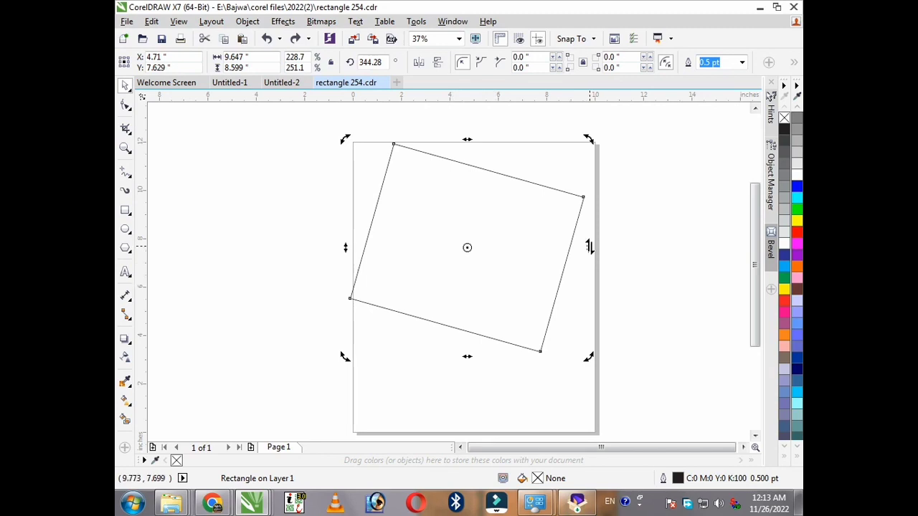
left_click_drag(589, 247, 565, 300)
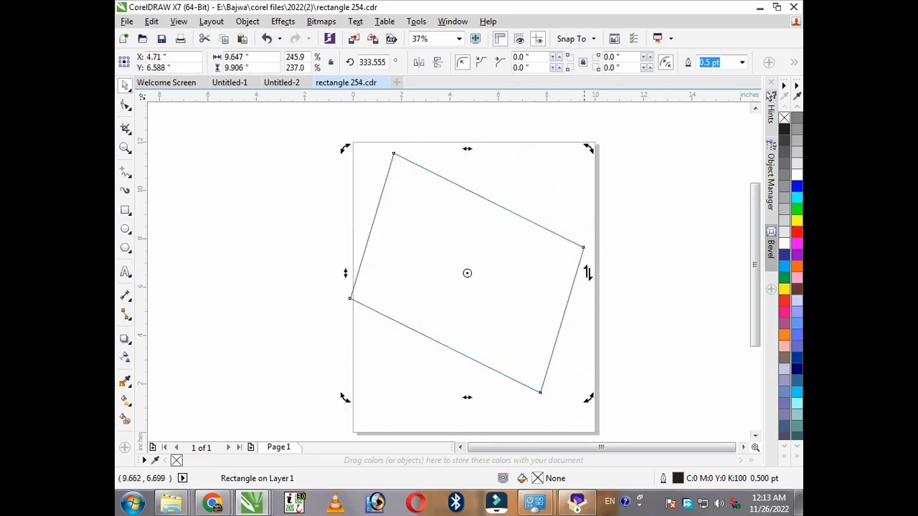
left_click_drag(469, 151, 490, 227)
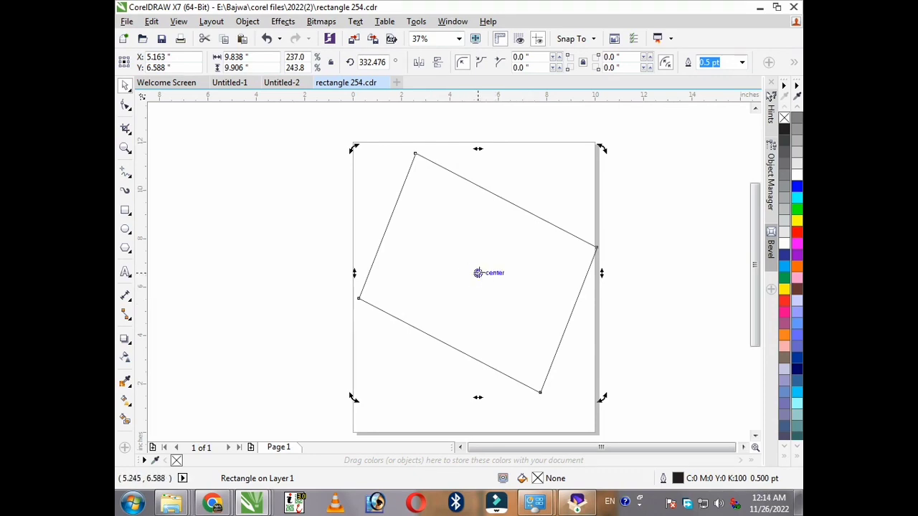
- Rotate the skewed rectangle clockwise about its centre to about 286.5°
scroll(473, 269, "down", 1)
scroll(481, 281, "up", 1)
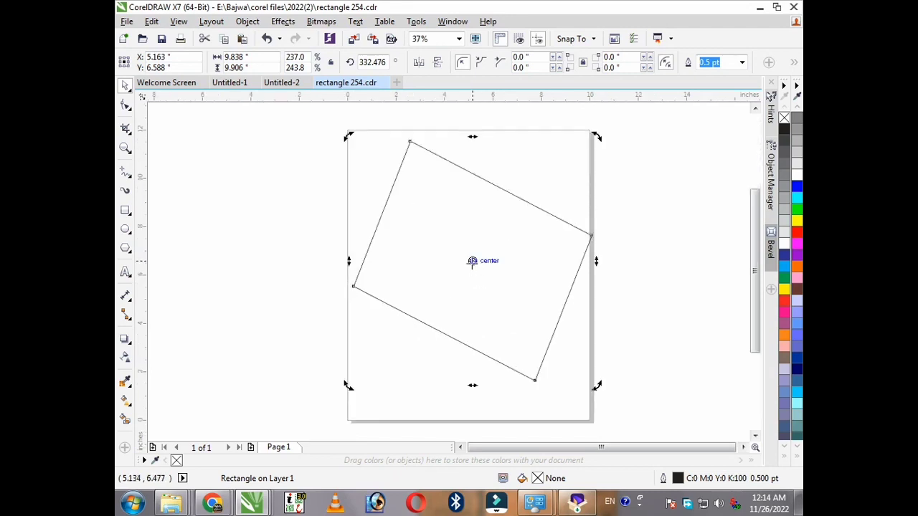
left_click_drag(597, 137, 603, 252)
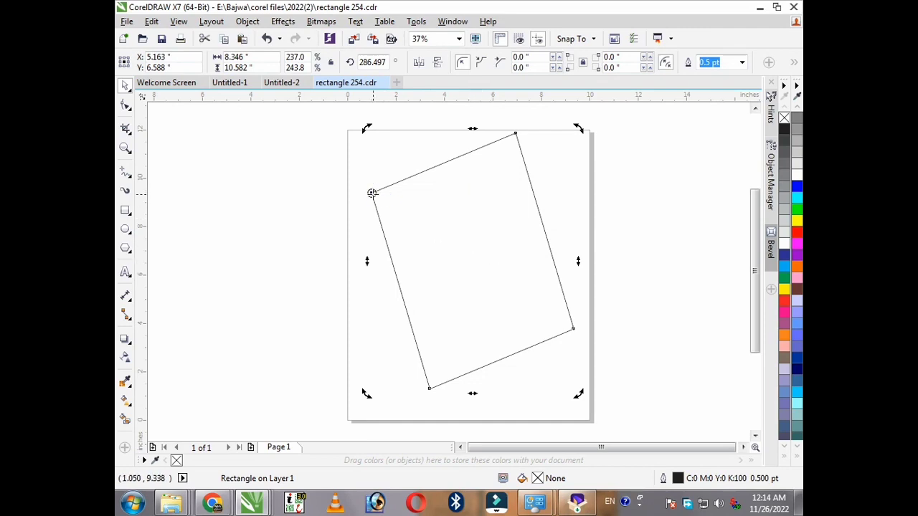
- Rotate the rectangle around a pivot placed on its corner to about 162.34°, and deselect it
scroll(539, 209, "down", 2)
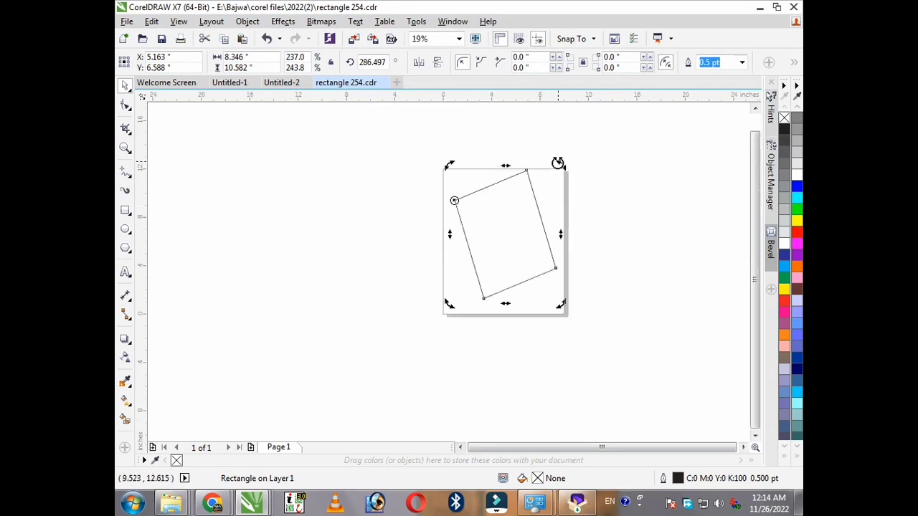
left_click_drag(558, 164, 466, 122)
left_click(338, 236)
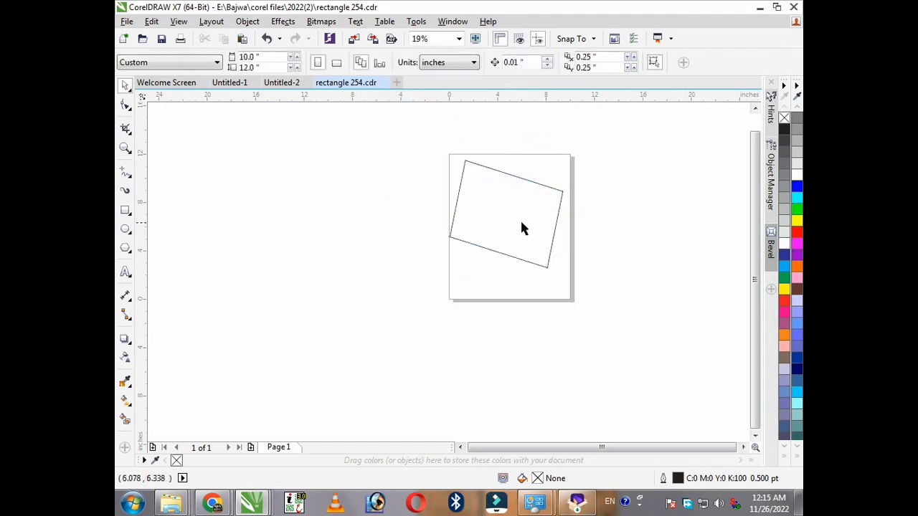
- Delete the rotated rectangle from the page
left_click(521, 228)
left_click(130, 111)
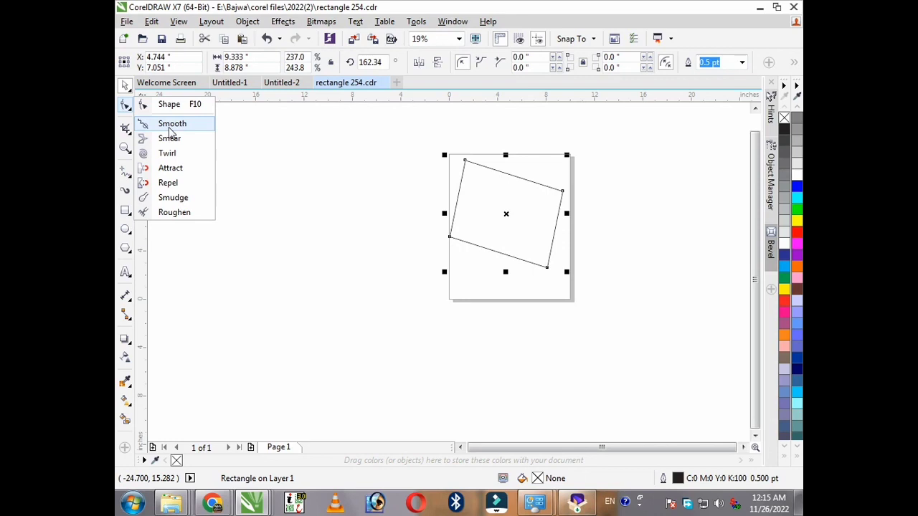
left_click(489, 187)
key("Delete")
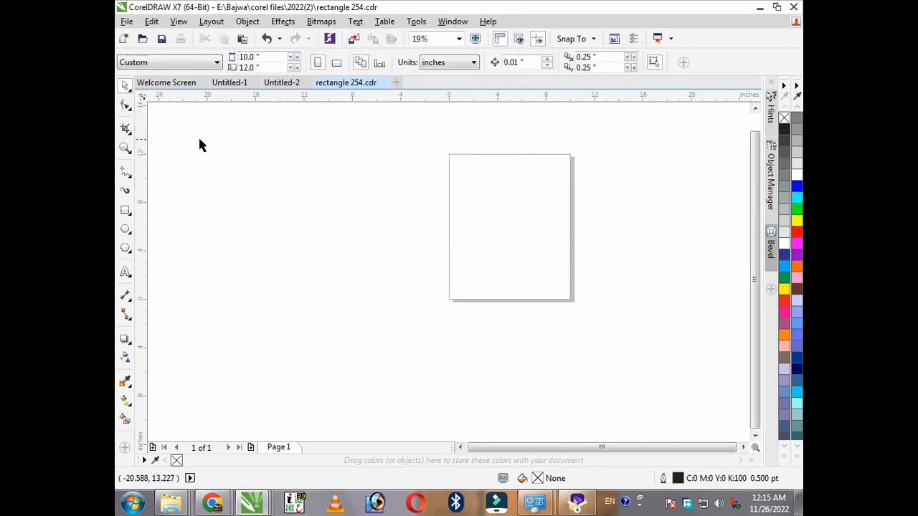
- Draw a rectangle about 9.22 × 8.5 inches on the workspace left of the page and activate the Shape tool
left_click(126, 210)
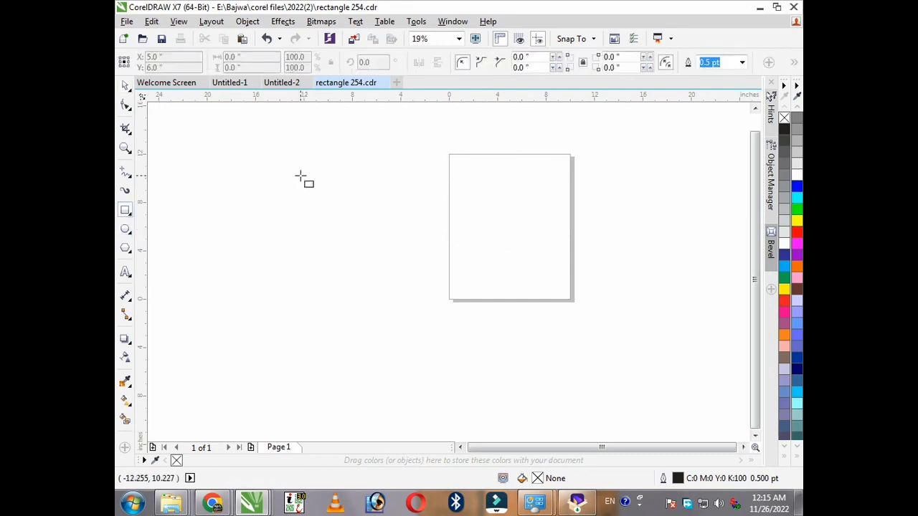
left_click_drag(300, 175, 413, 279)
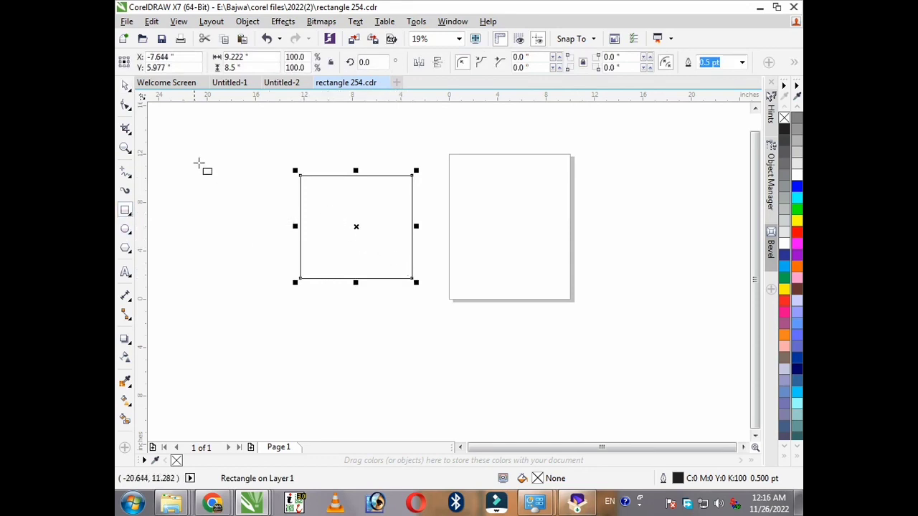
left_click(127, 106)
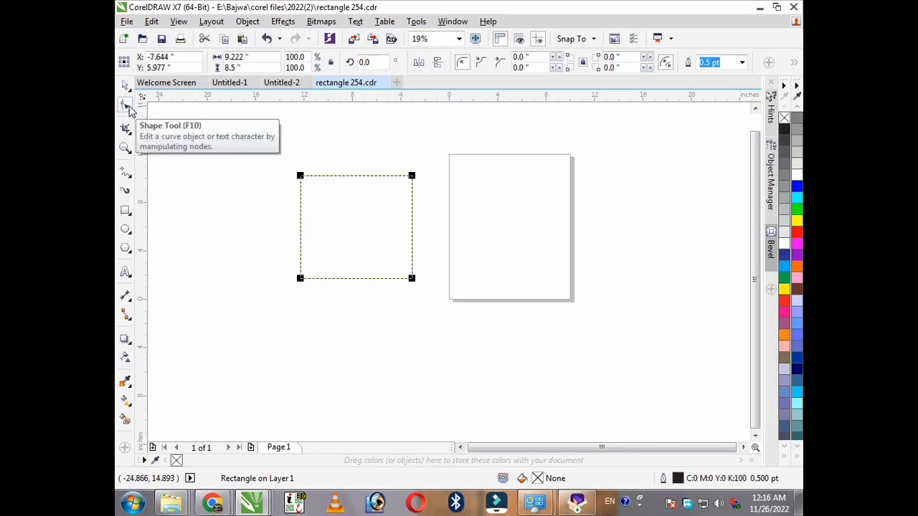
left_click(124, 85)
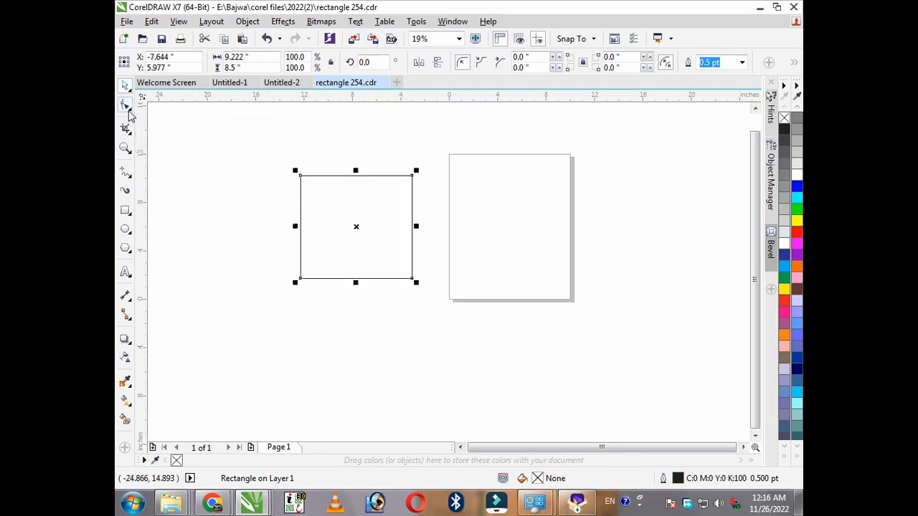
left_click(126, 107)
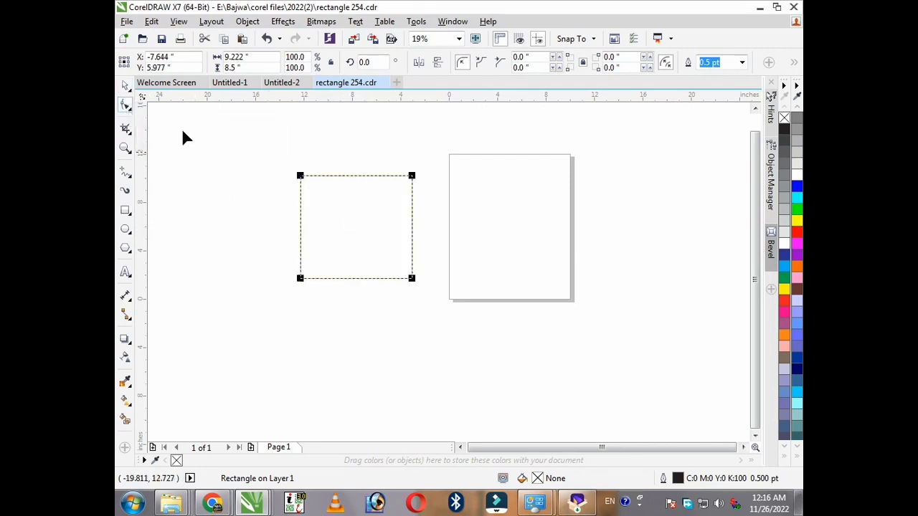
- Examine the shape-editing tools grouped with the Shape tool, from Smooth to Roughen
left_click(129, 110)
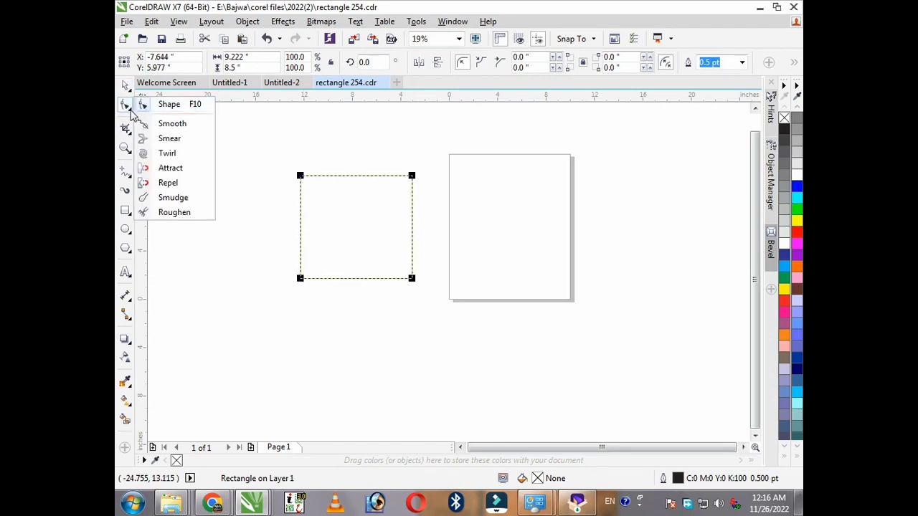
left_click(130, 114)
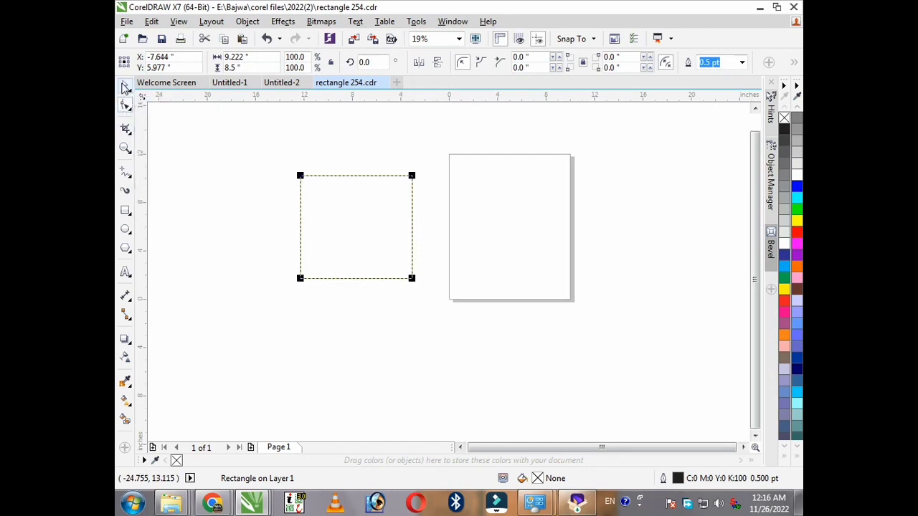
left_click(129, 112)
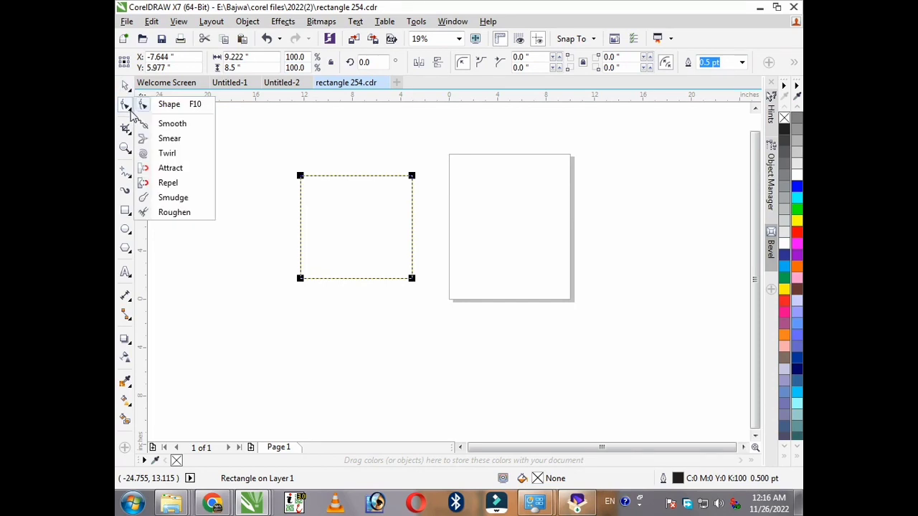
left_click(131, 114)
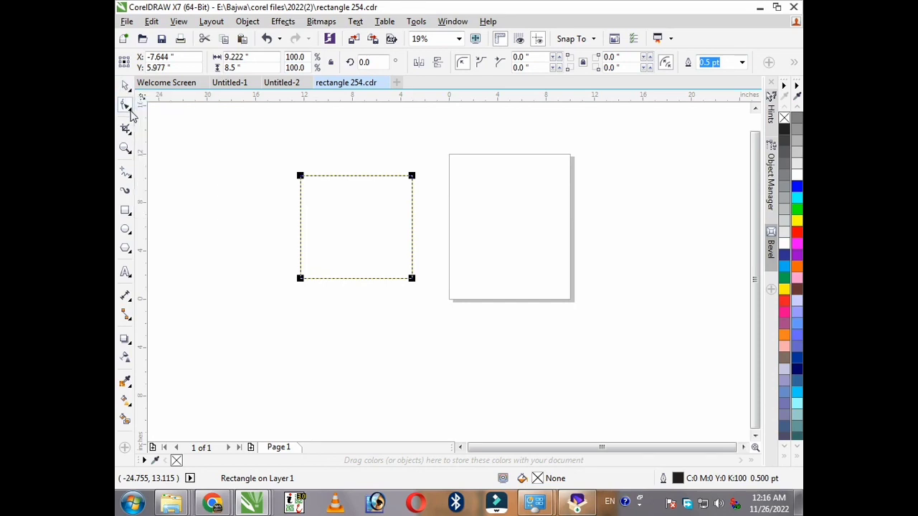
left_click(129, 113)
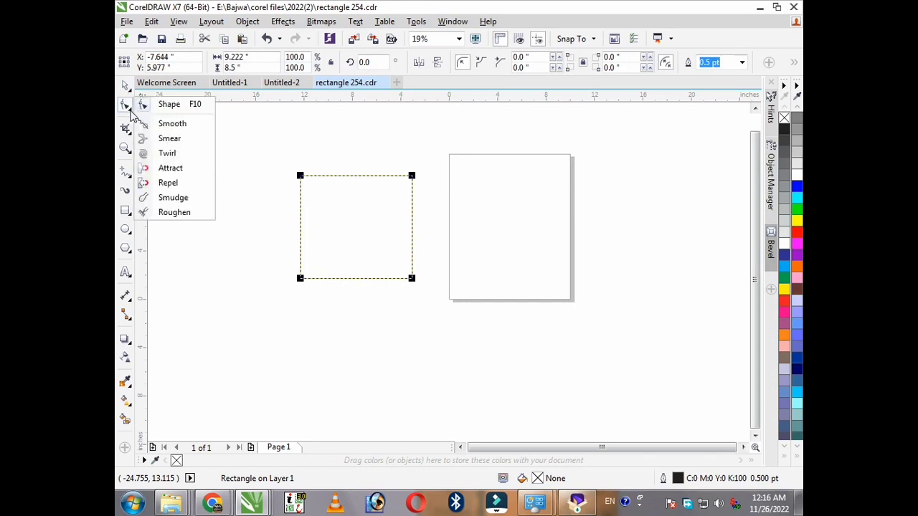
left_click(171, 124)
left_click(127, 112)
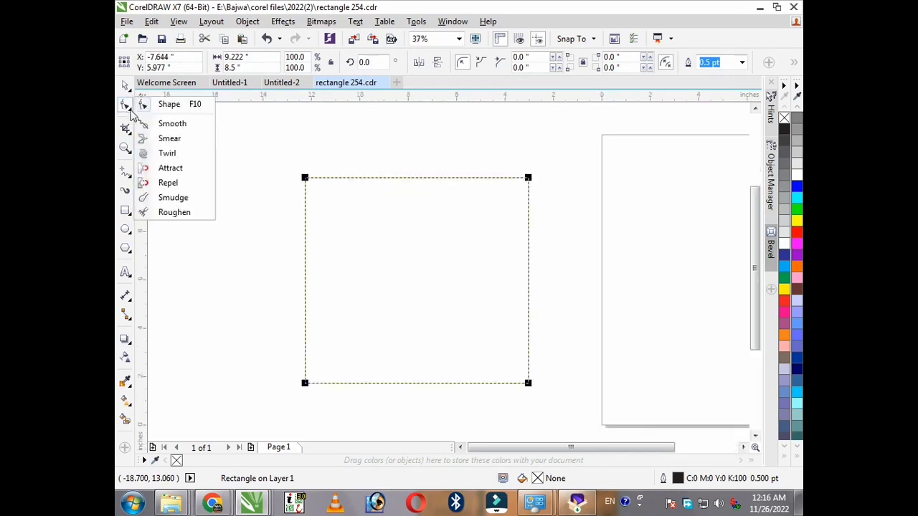
- Round all four corners of the rectangle evenly with the Shape tool to a radius of about 0.81 inches
left_click(172, 107)
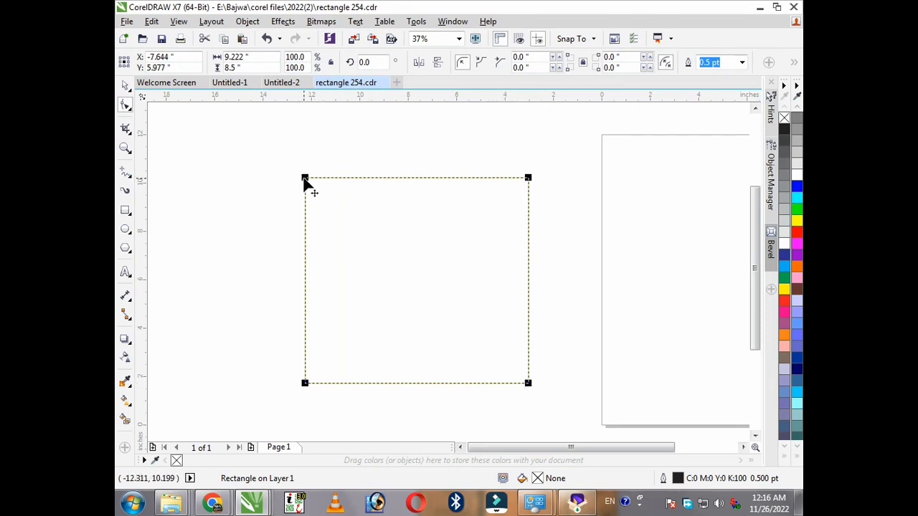
left_click_drag(304, 180, 345, 182)
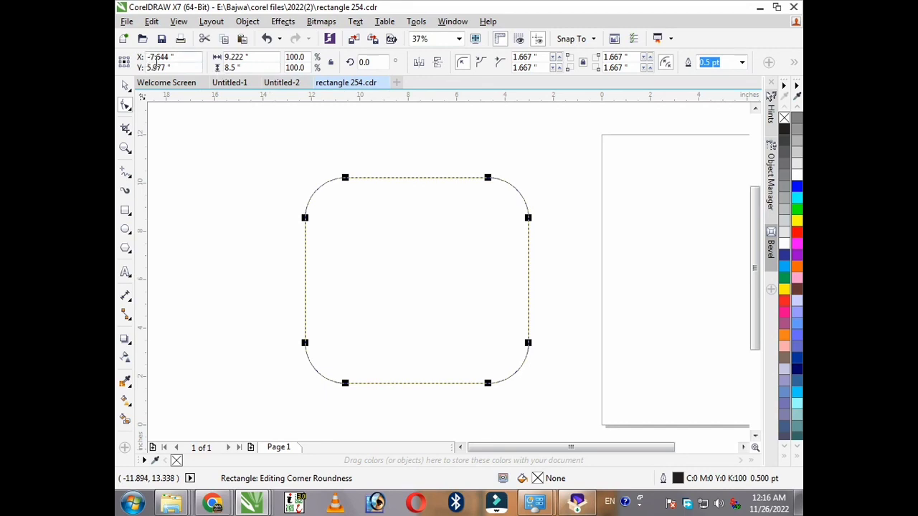
key("ctrl+z")
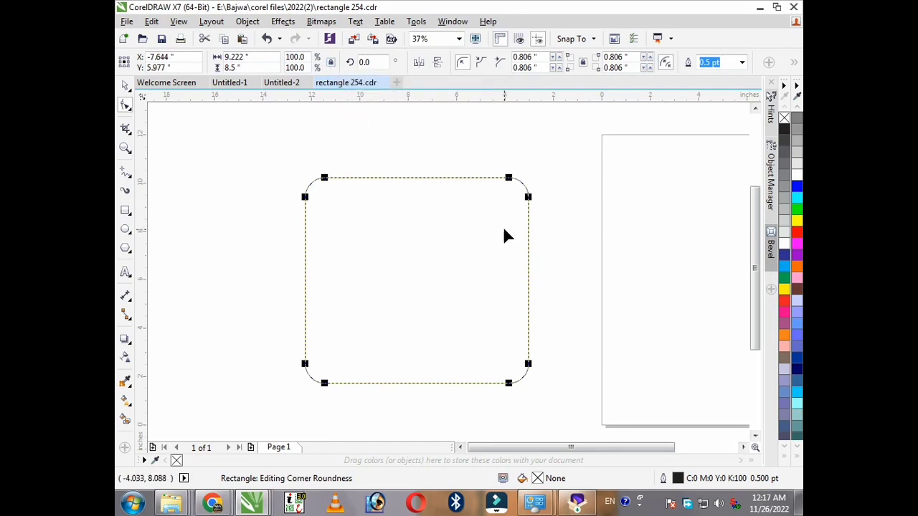
- Enlarge the rounded rectangle proportionally from its upper-right corner and narrow it from its right edge to about 5.36 × 9.25 inches
left_click(125, 85)
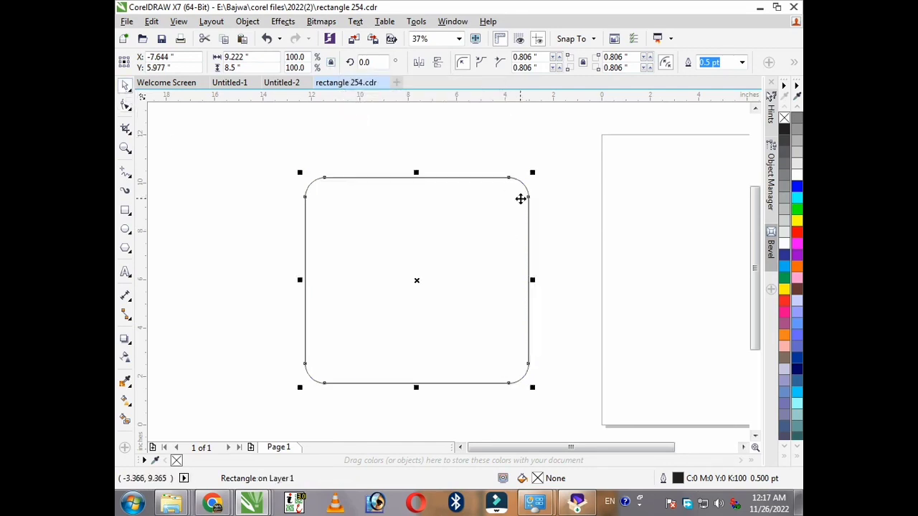
left_click_drag(533, 174, 552, 155)
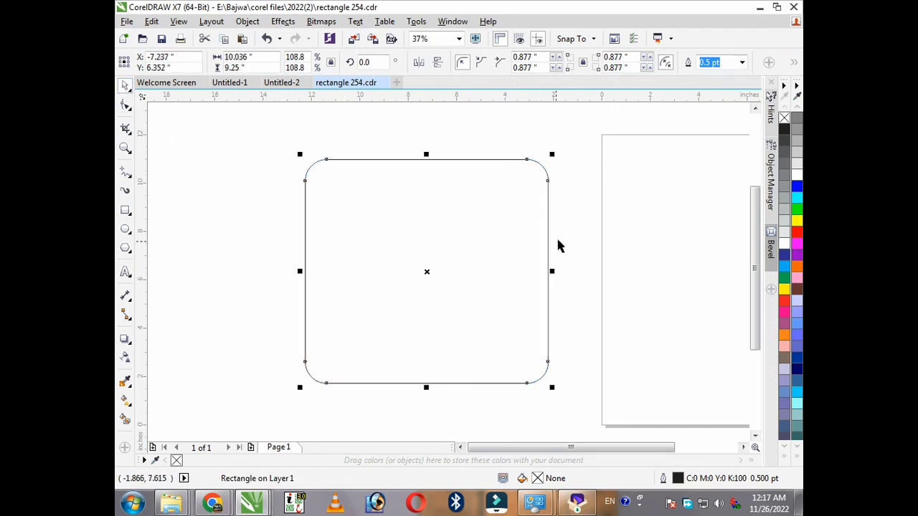
left_click_drag(552, 271, 439, 288)
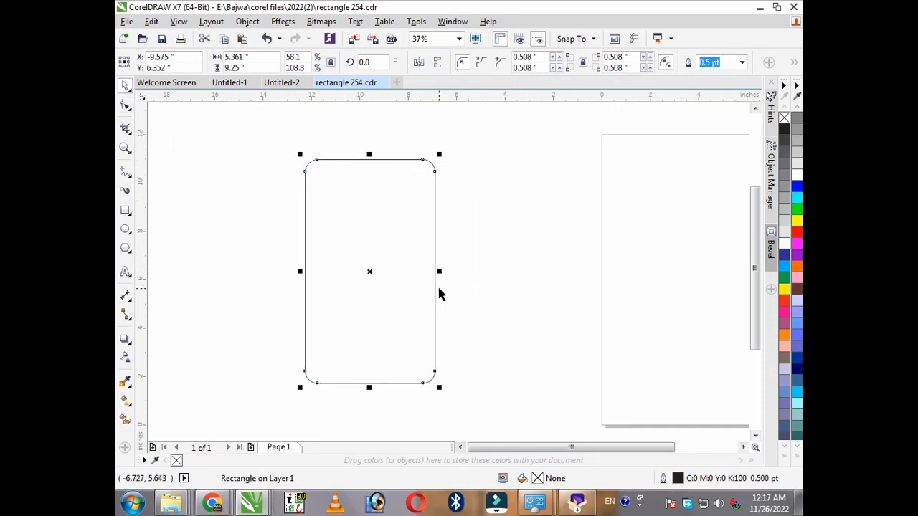
- Undo the last narrowing of the rounded rectangle and activate the Shape tool on it
key("ctrl+z")
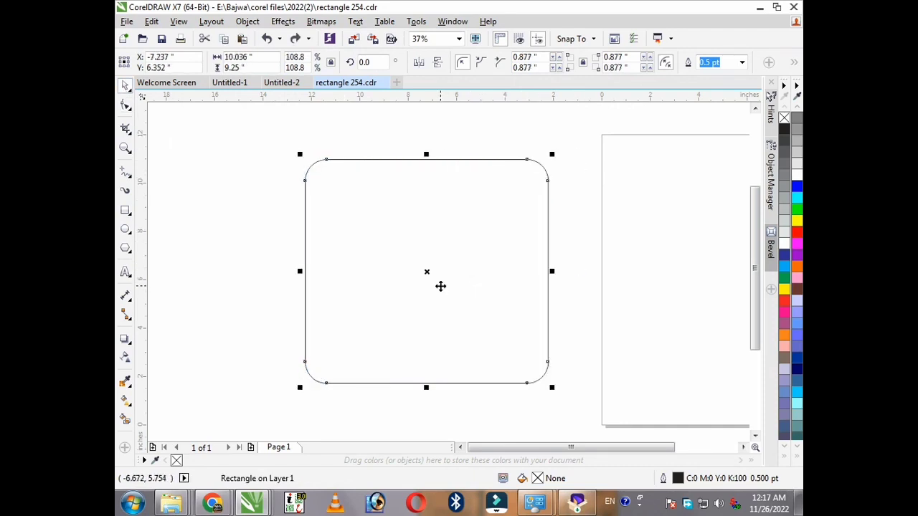
left_click(125, 105)
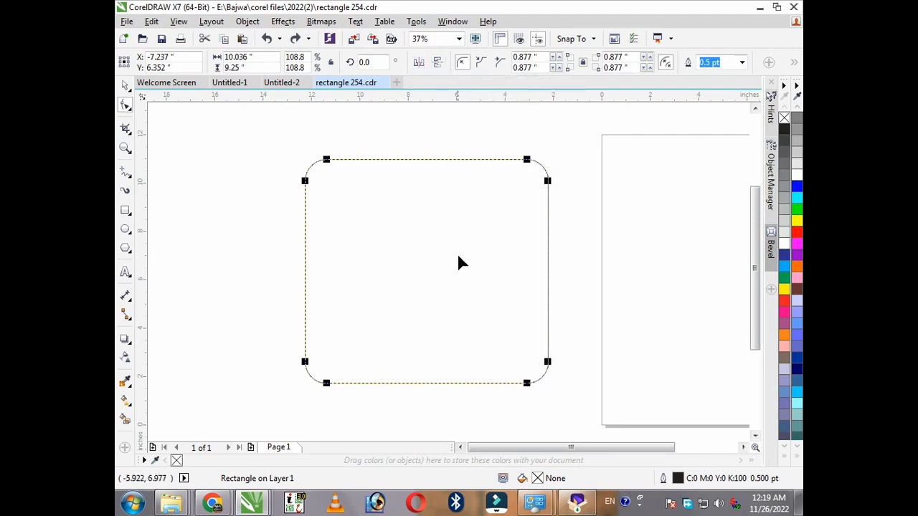
- Draw a right-pointing block arrow about 5.33 × 4.06 inches on the page as a perfect shape
left_click(129, 256)
left_click(165, 261)
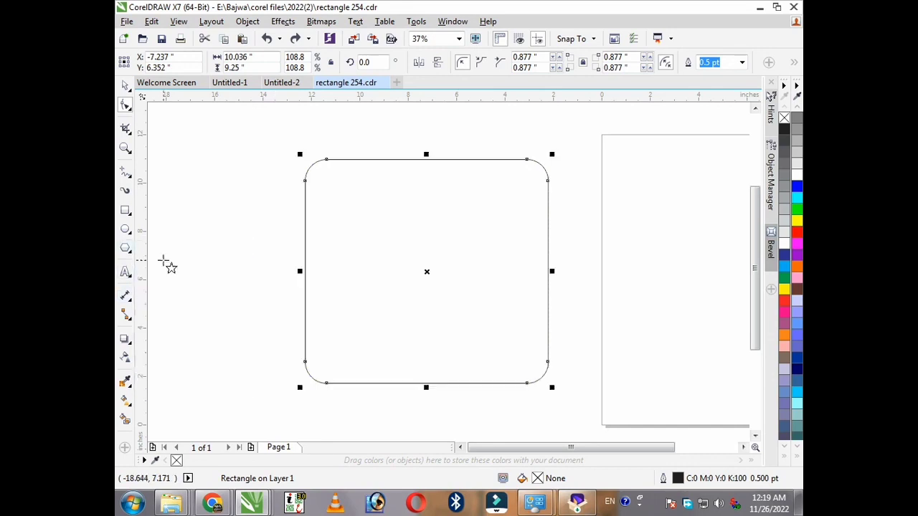
scroll(183, 261, "down", 1)
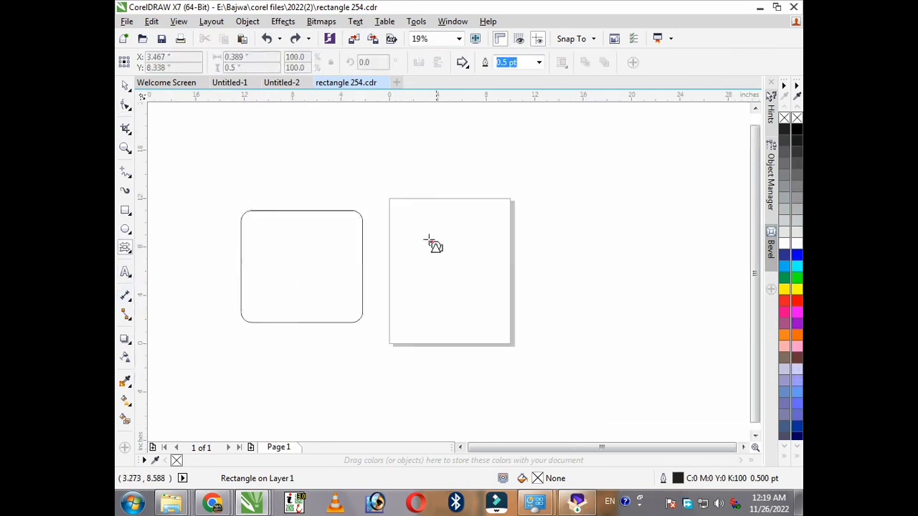
left_click_drag(482, 282, 494, 291)
scroll(492, 267, "up", 1)
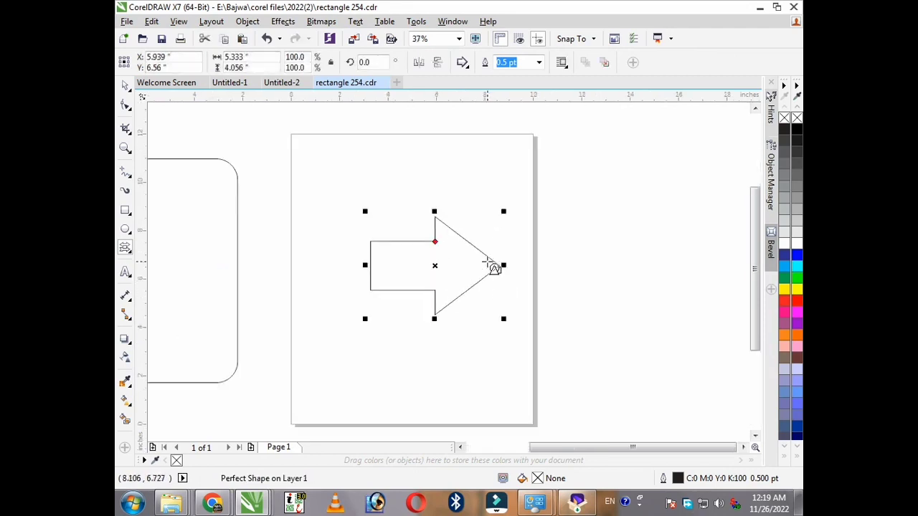
- Duplicate the arrow horizontally to the area right of the page and reselect the original on the page
left_click(124, 84)
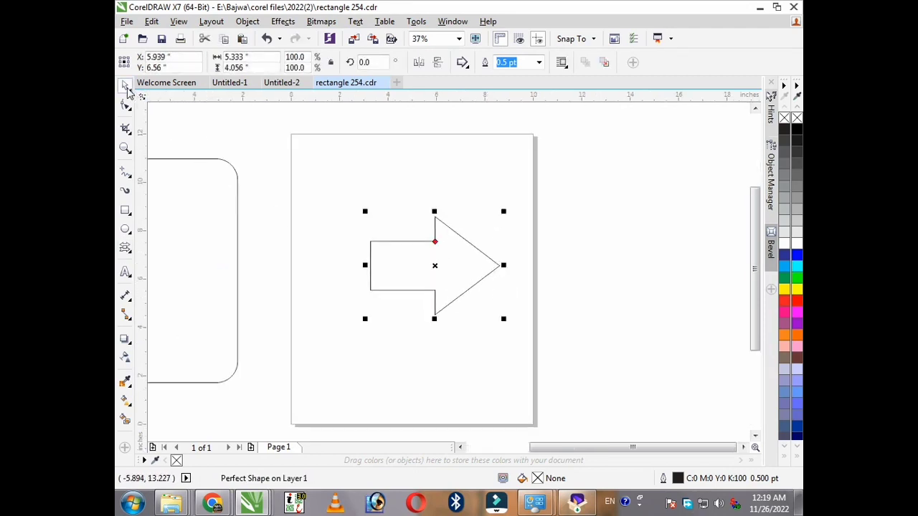
scroll(449, 280, "down", 1)
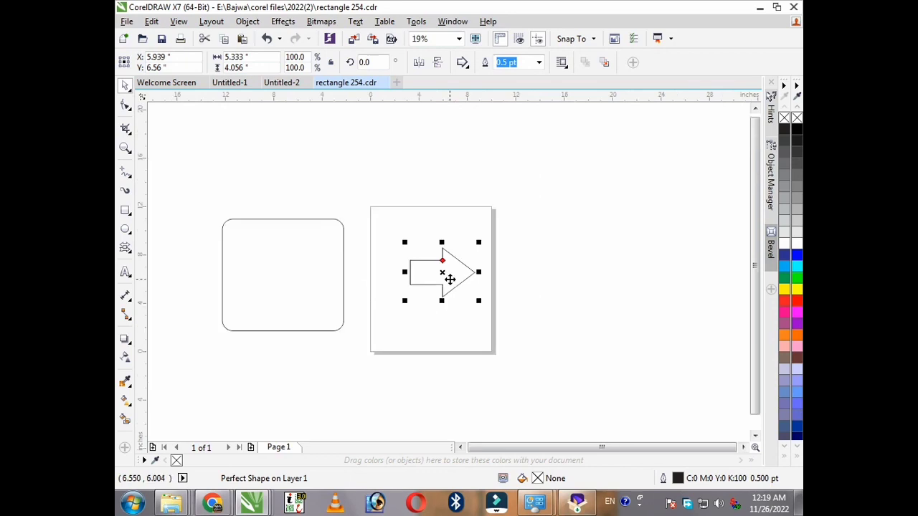
left_click_drag(412, 285, 532, 295)
left_click(444, 268)
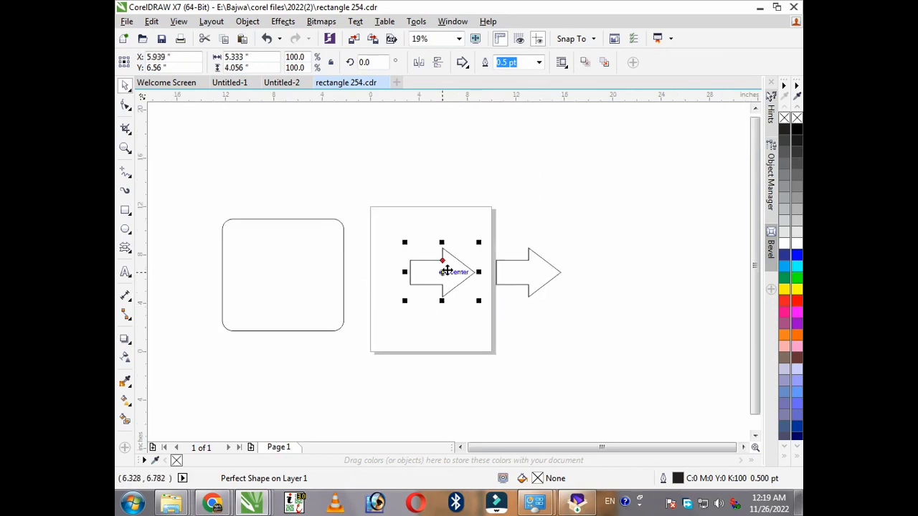
- Mirror the arrow on the page horizontally four times, flipping it back and forth
scroll(446, 269, "up", 1)
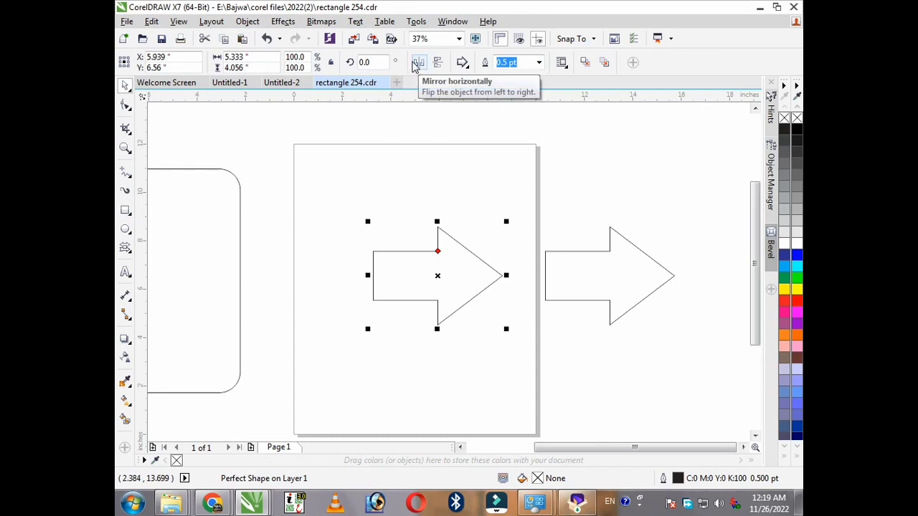
left_click(418, 66)
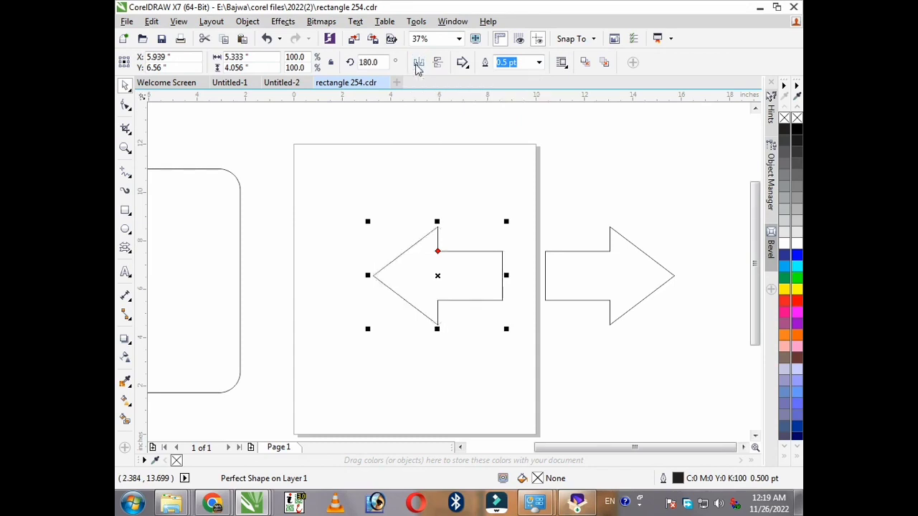
left_click(418, 66)
left_click(418, 66)
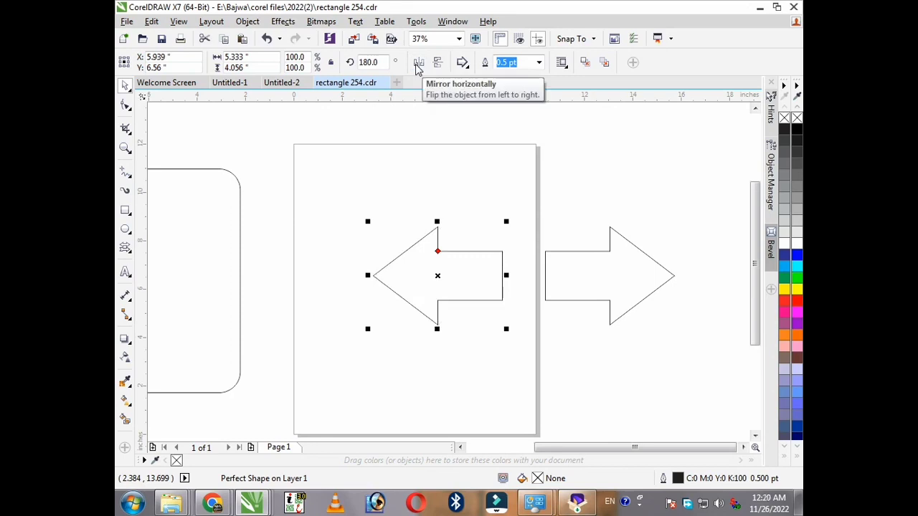
left_click(418, 66)
- Rotate the arrow copy beside the page about 90.1° counterclockwise and mirror it vertically
left_click(618, 252)
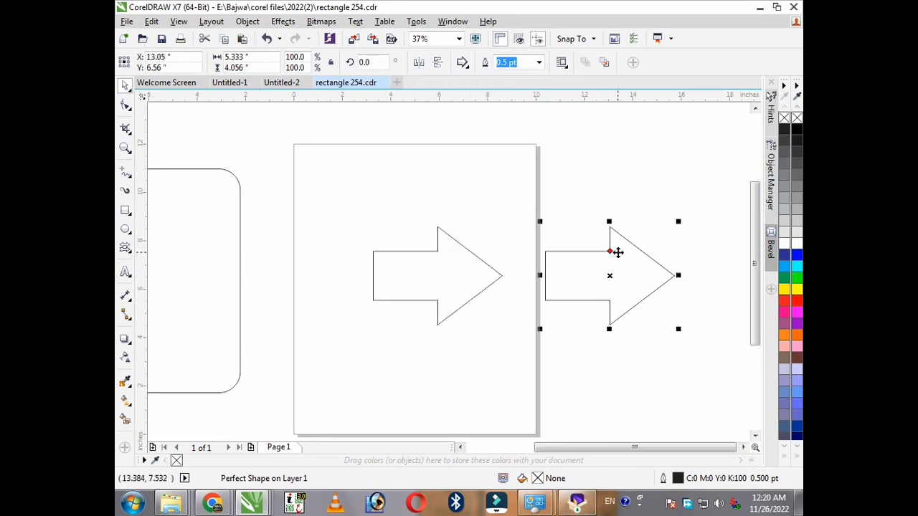
left_click(618, 252)
left_click_drag(678, 222, 557, 208)
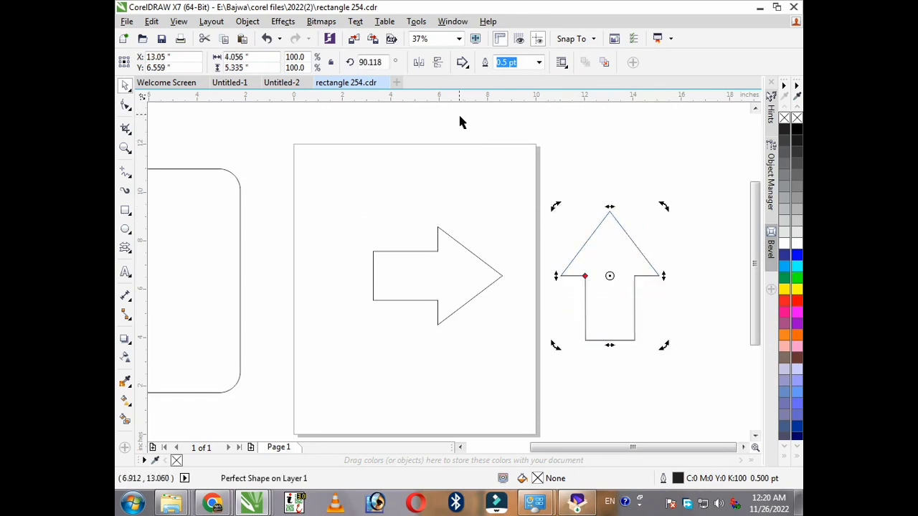
left_click(437, 62)
left_click(402, 196)
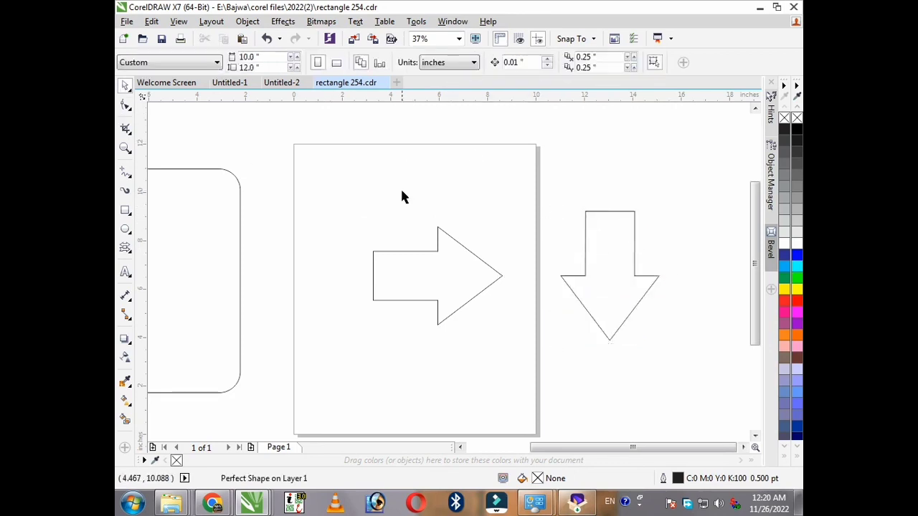
- Reduce the radius of all four corners of the rounded rectangle evenly to 0.75 inches with the Shape tool
left_click(492, 266)
scroll(492, 266, "left", 3)
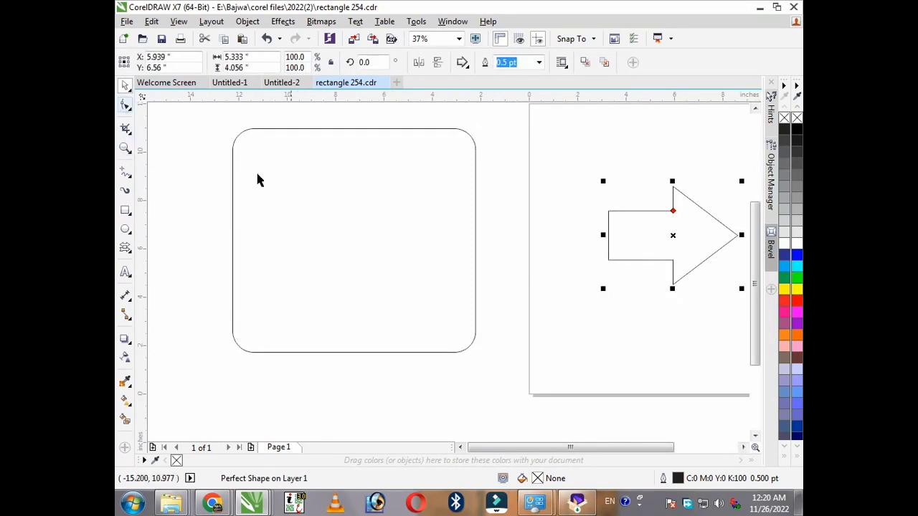
left_click(389, 209)
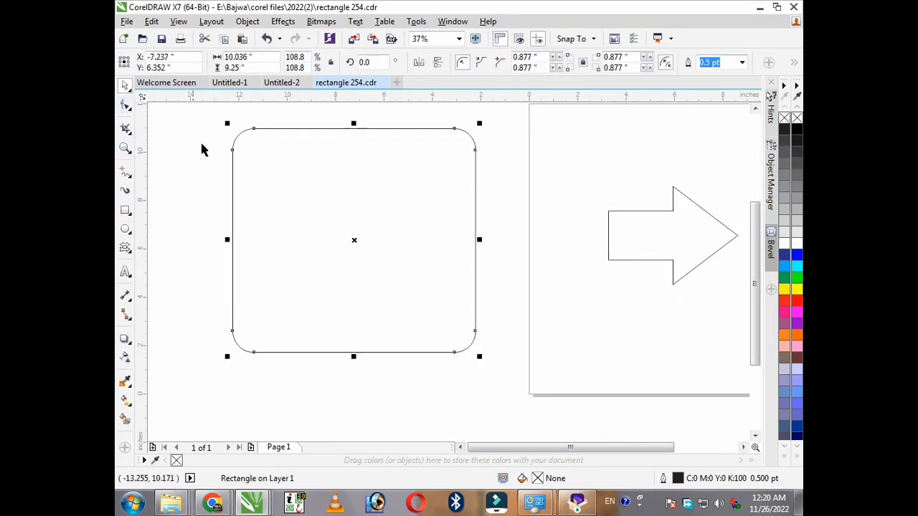
left_click(126, 107)
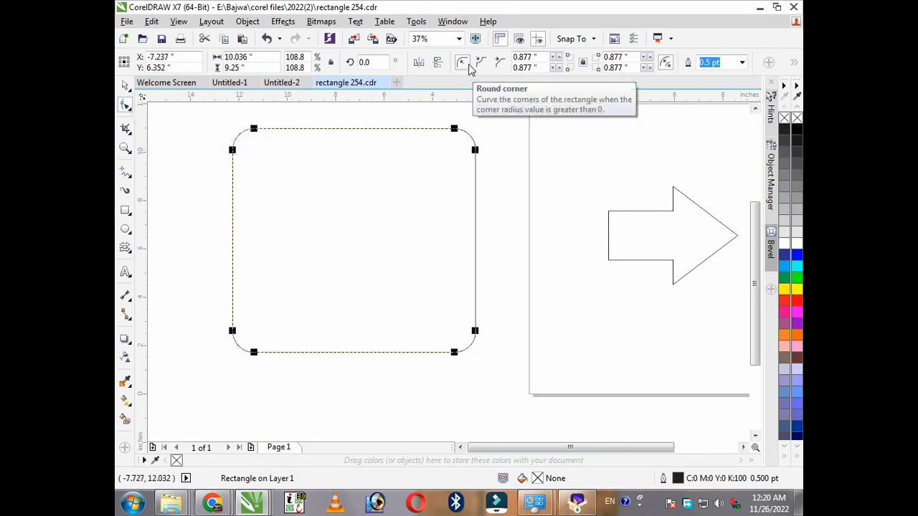
left_click_drag(253, 129, 251, 128)
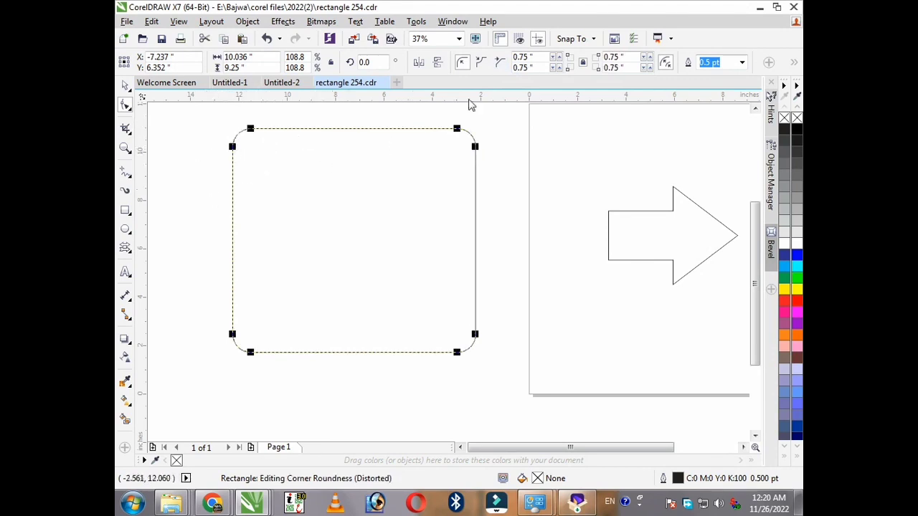
- Change the rectangle's corners to the scalloped style and finally to the chamfered style
left_click(481, 64)
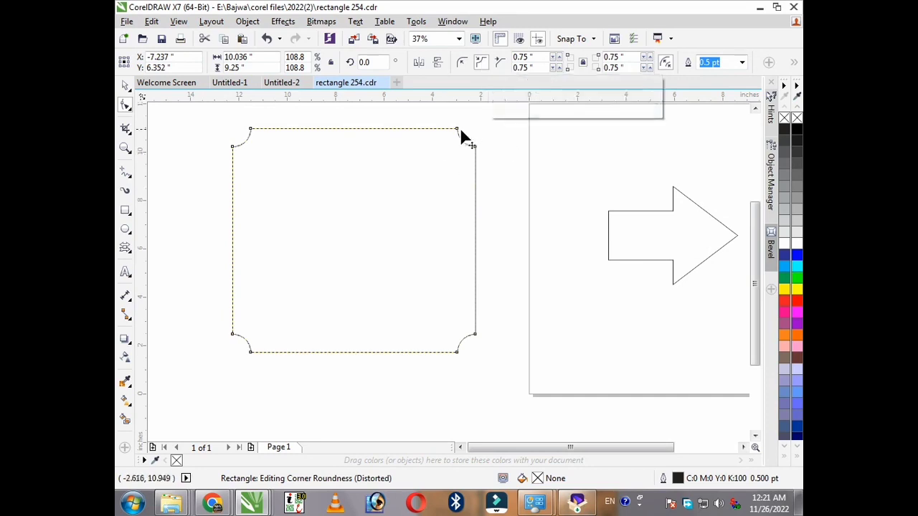
scroll(483, 117, "up", 5)
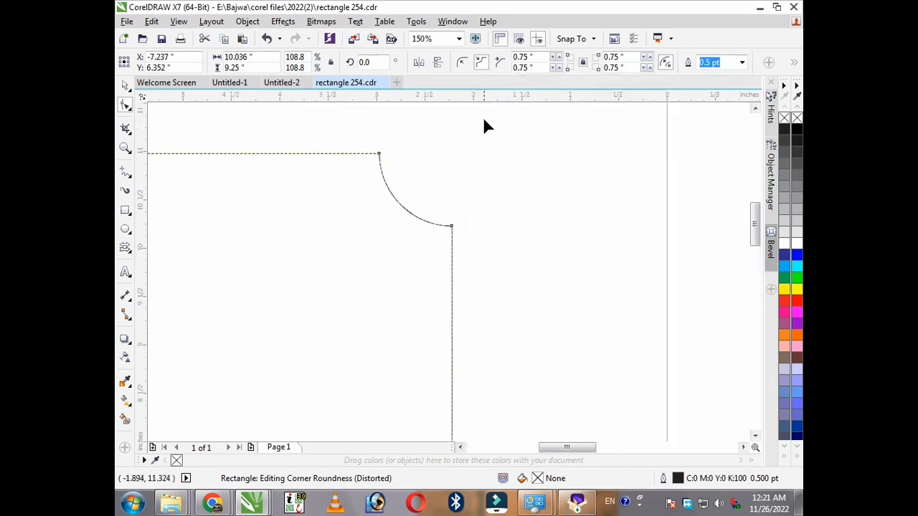
left_click(500, 63)
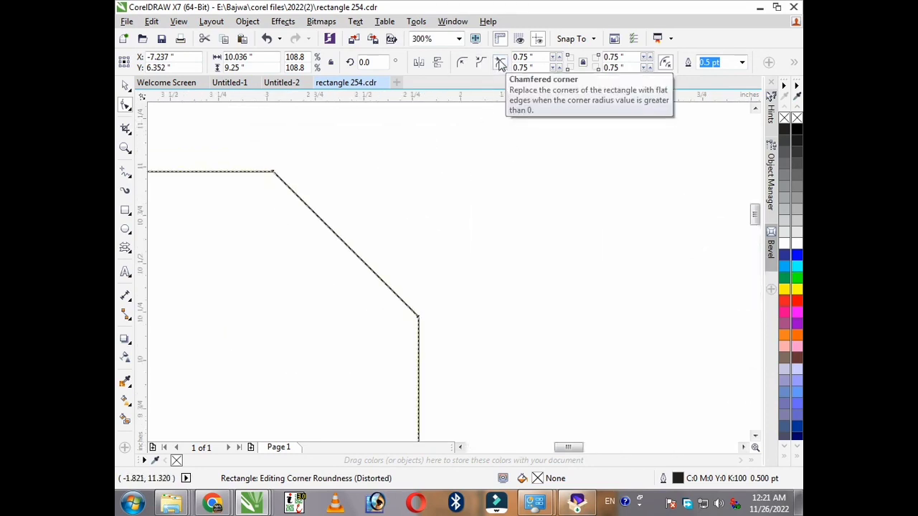
scroll(477, 179, "down", 4)
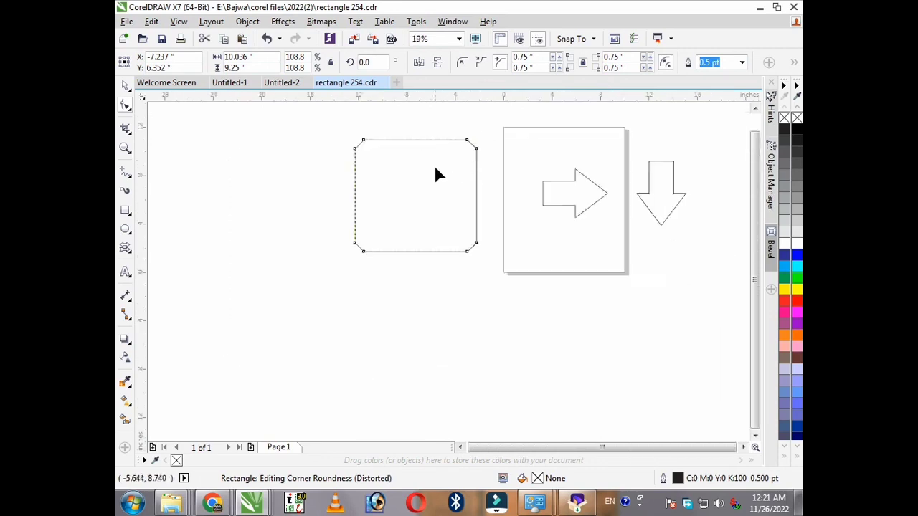
scroll(435, 128, "up", 1)
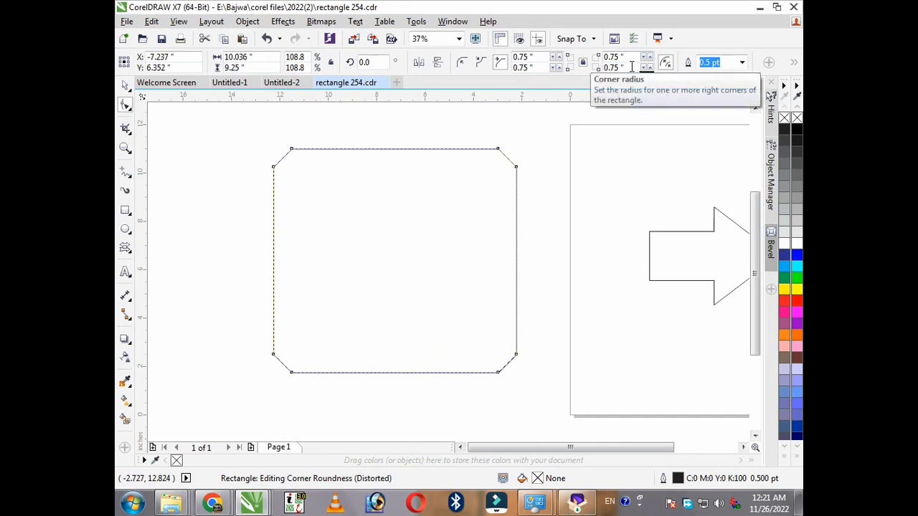
- Set the corner radius of all four chamfered corners of the rectangle to 2 inches
left_click(529, 57)
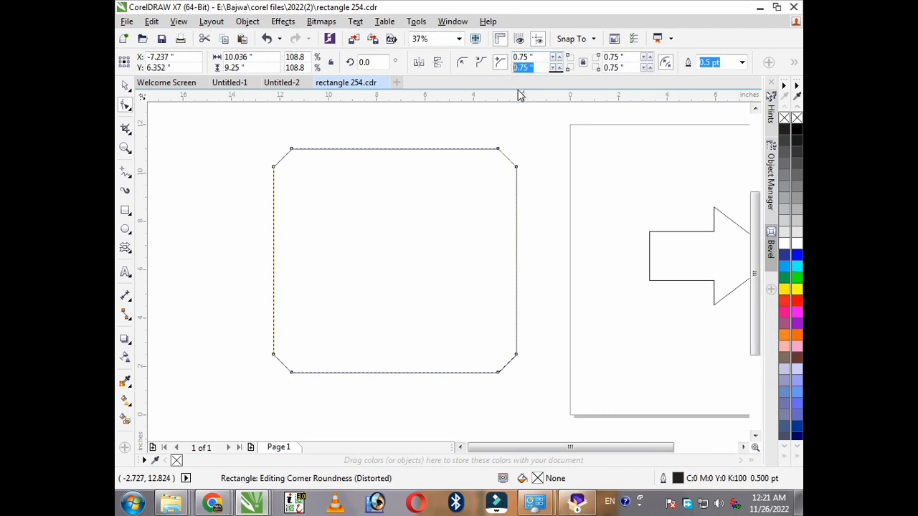
left_click(284, 160)
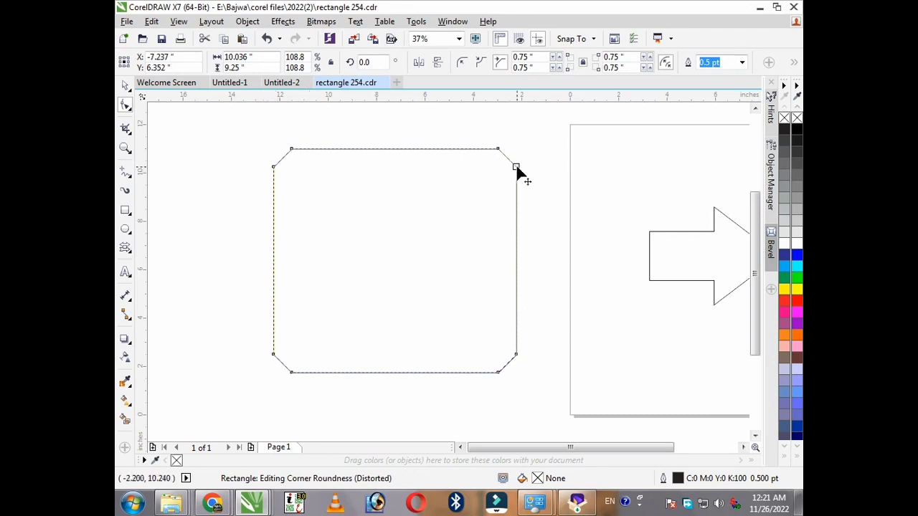
left_click(531, 57)
key("BackSpace")
key("BackSpace")
key("BackSpace")
key("BackSpace")
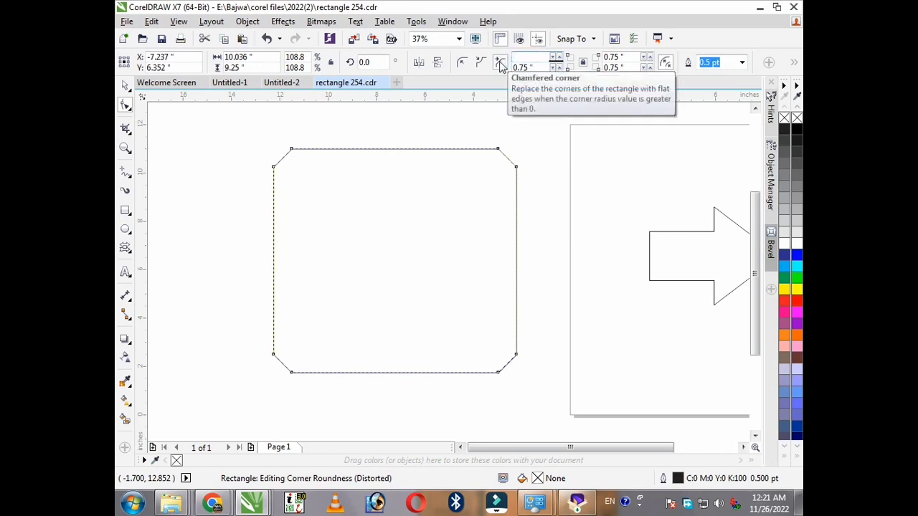
key("BackSpace")
key("BackSpace")
type("2")
key("Return")
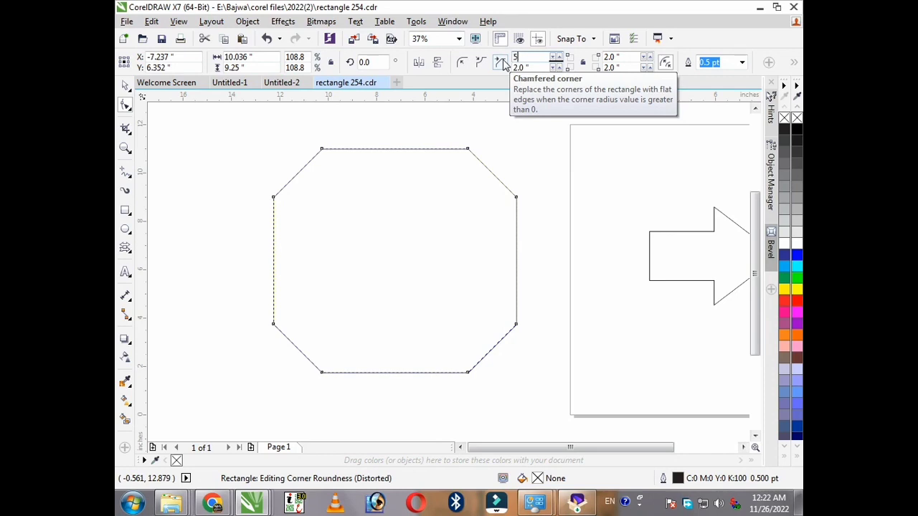
- With the corners unlinked, set the upper-left corner radius to 5 inches and the lower-right one to 9 inches
key("Return")
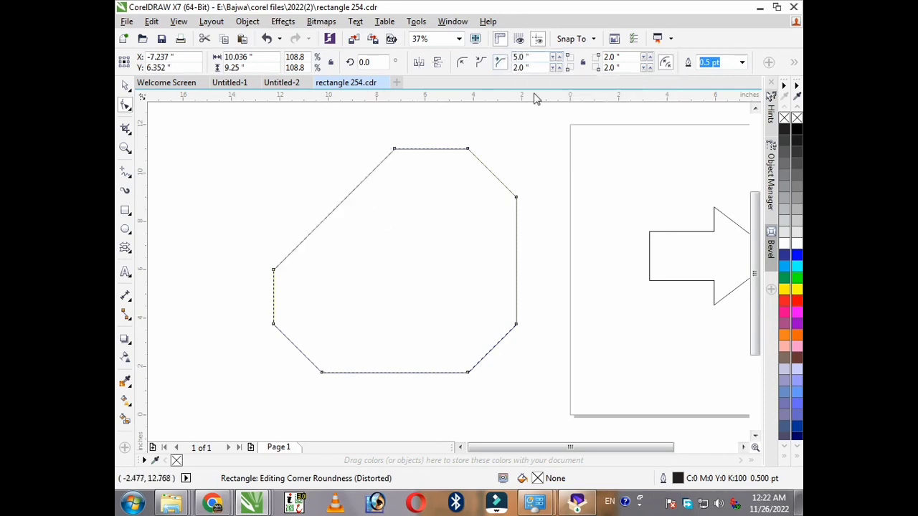
left_click(626, 67)
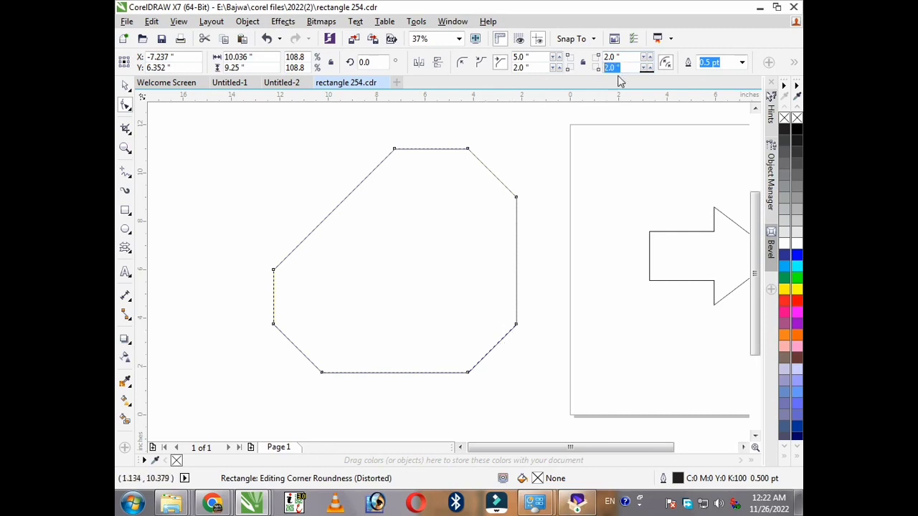
type("9")
key("Return")
key("space")
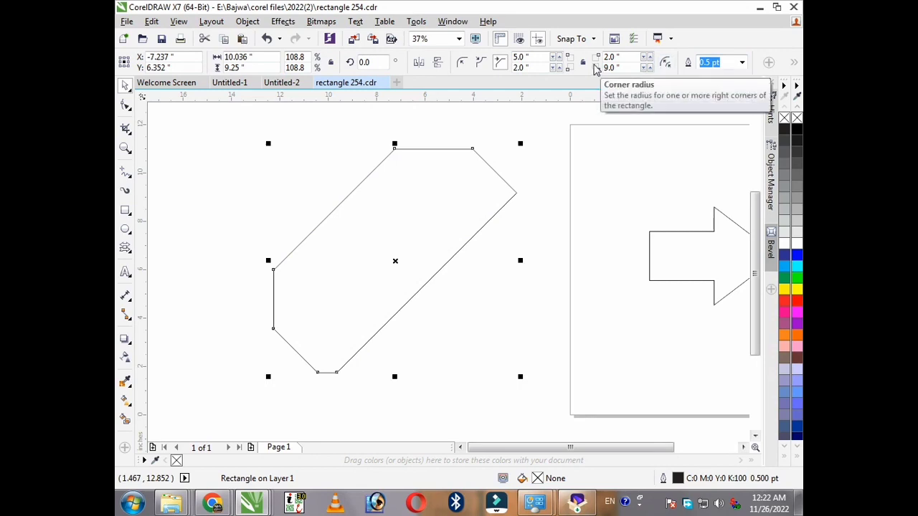
- Thicken the chamfered shape's outline, first to 16 pt and finally to 24 pt
left_click(742, 63)
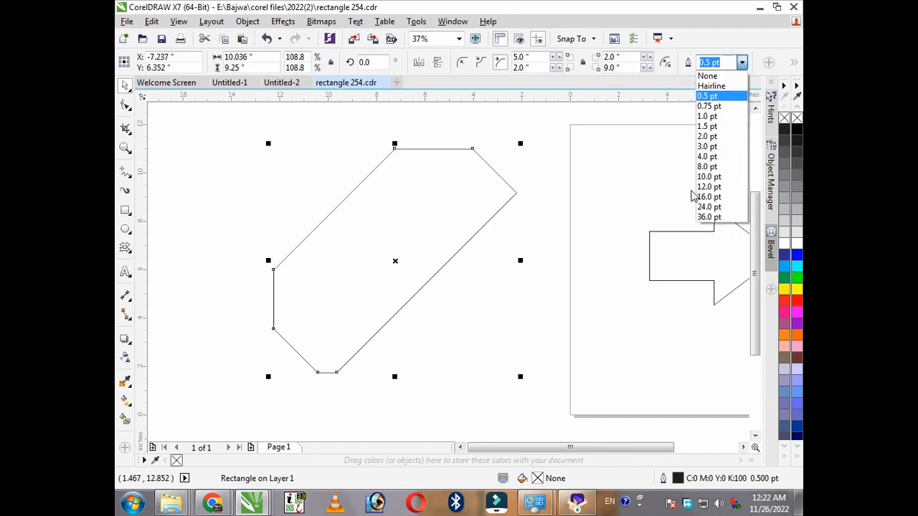
key("Escape")
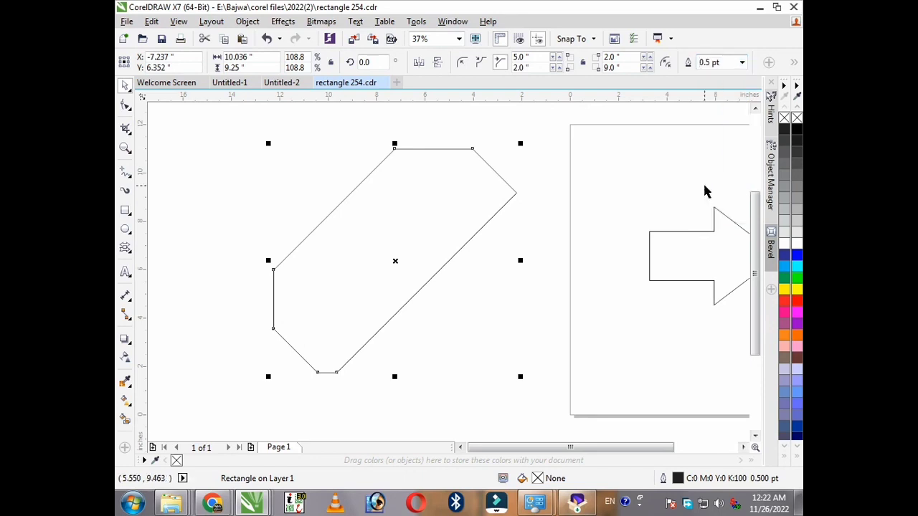
left_click(409, 196)
left_click(741, 62)
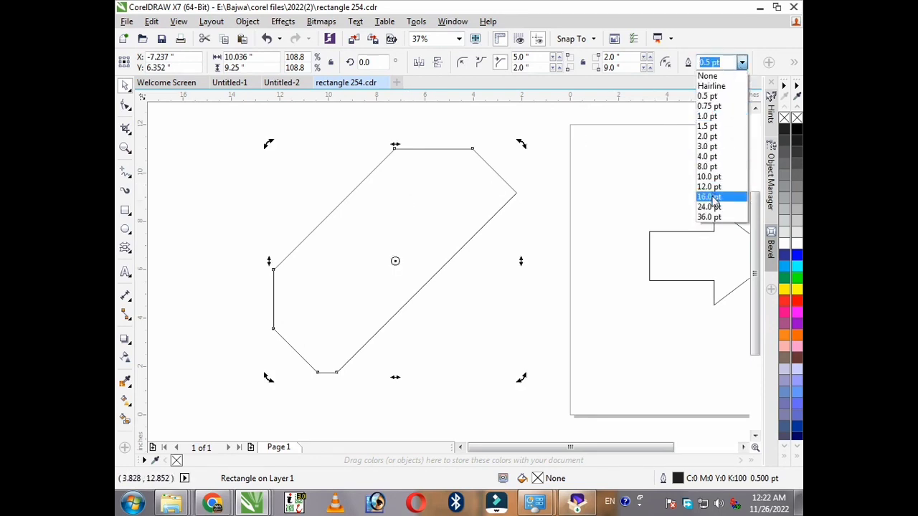
left_click(709, 196)
left_click(741, 62)
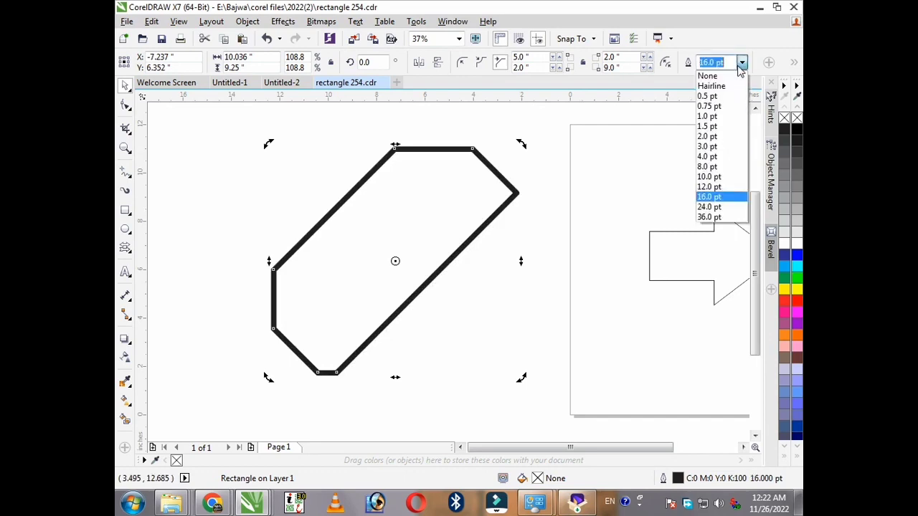
left_click(707, 207)
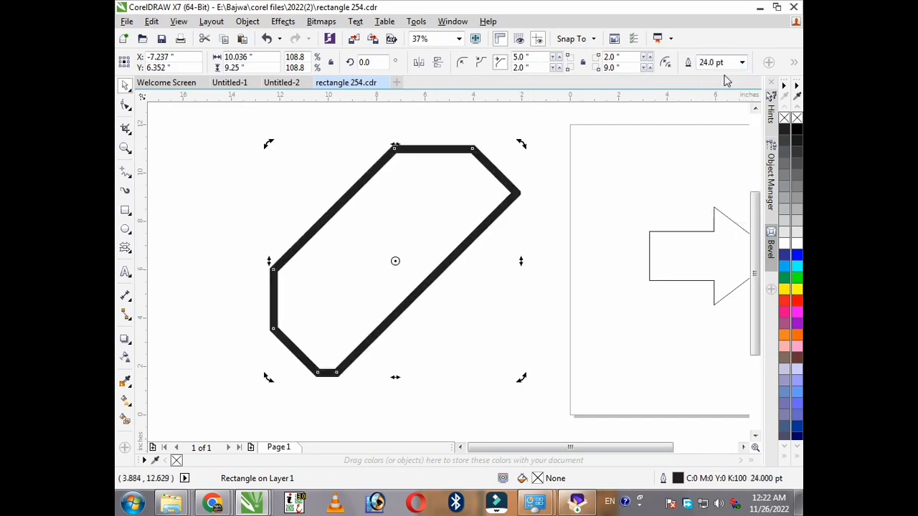
- Reduce the chamfered shape's outline width to 1.5 pt
left_click(742, 63)
scroll(720, 107, "up", 3)
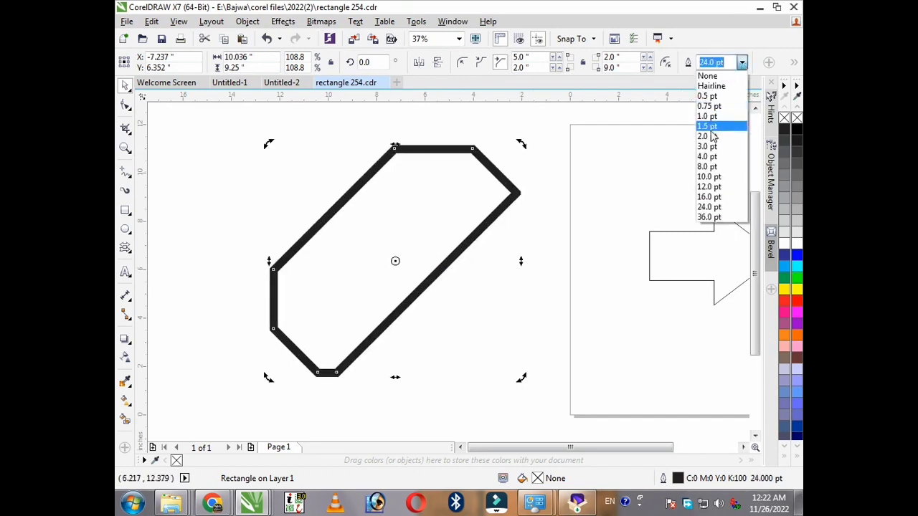
left_click(717, 124)
- Round the corner where the shape's upper-left diagonal meets its left vertical edge, using the Smooth tool with a 1.5-inch nib
key("F10")
scroll(276, 212, "up", 4)
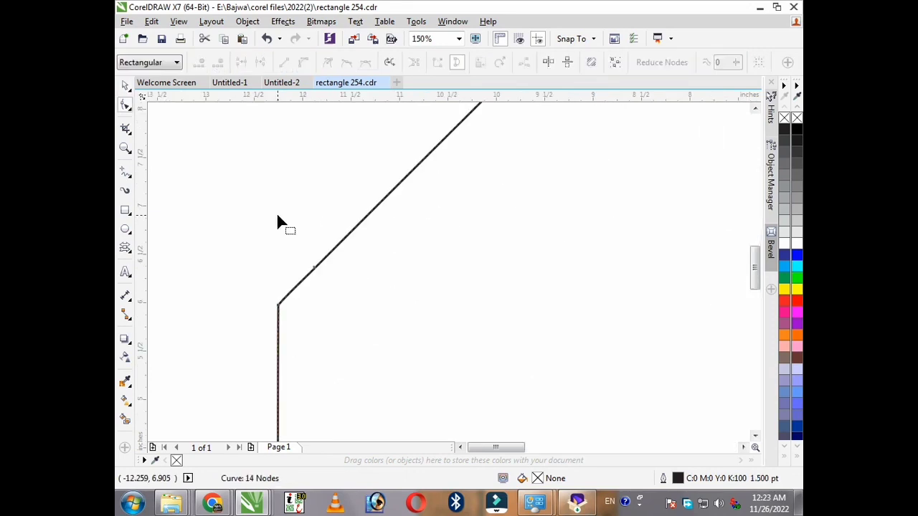
left_click(130, 109)
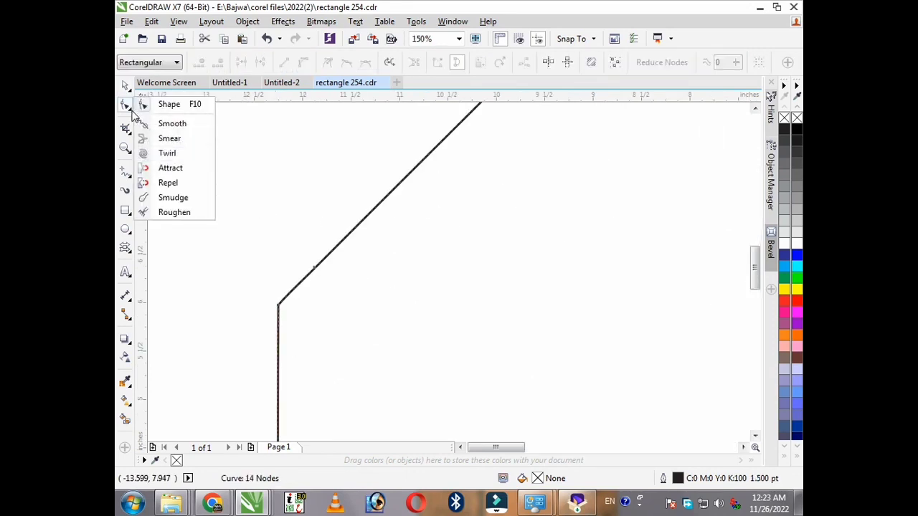
left_click(167, 126)
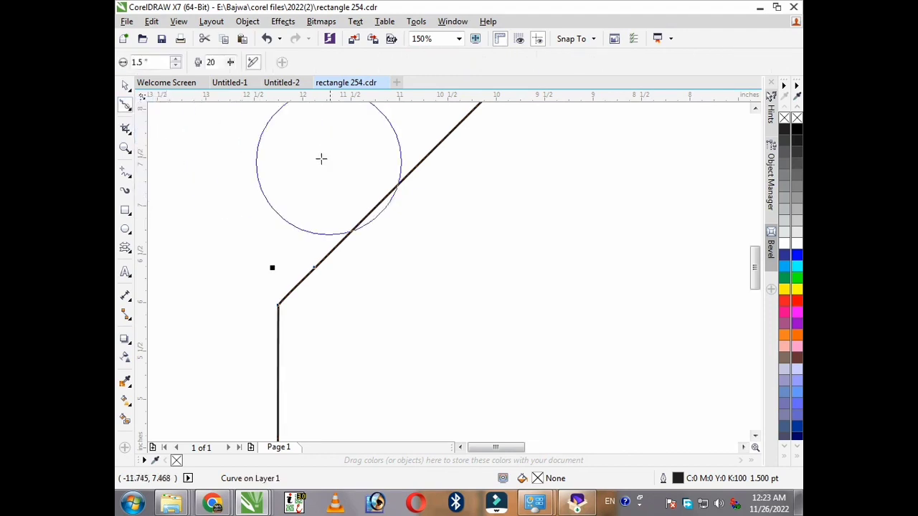
scroll(356, 170, "down", 2)
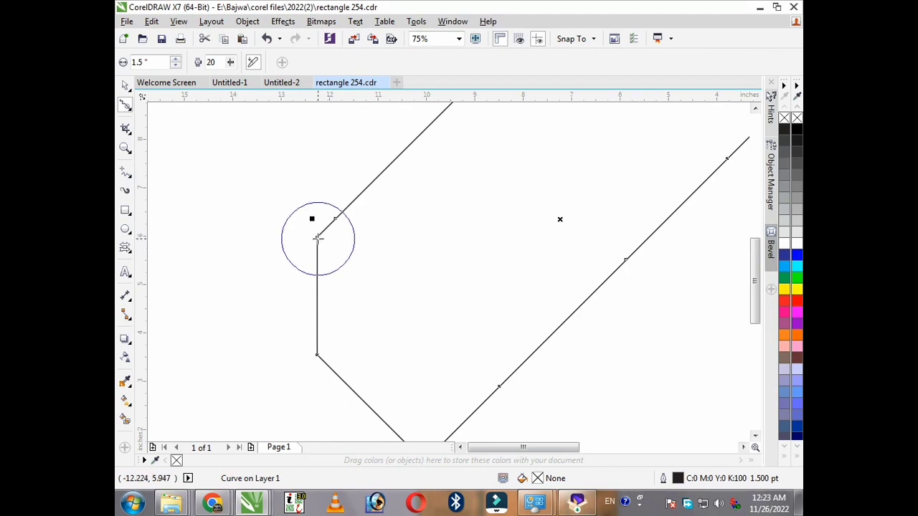
scroll(317, 236, "up", 4)
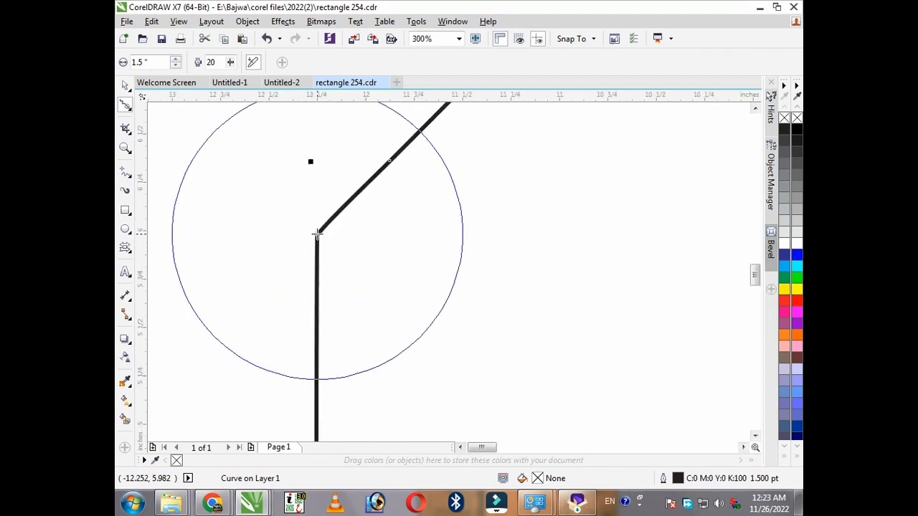
scroll(317, 235, "up", 2)
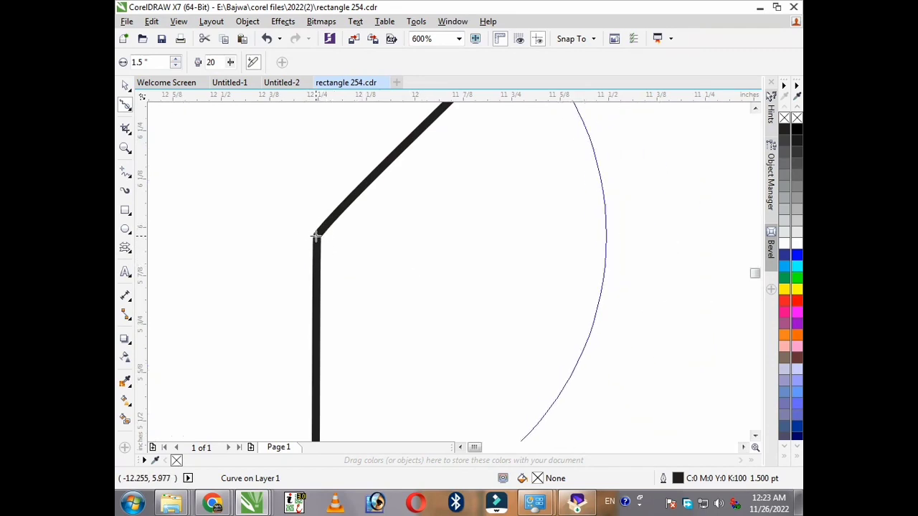
left_click_drag(316, 235, 469, 270)
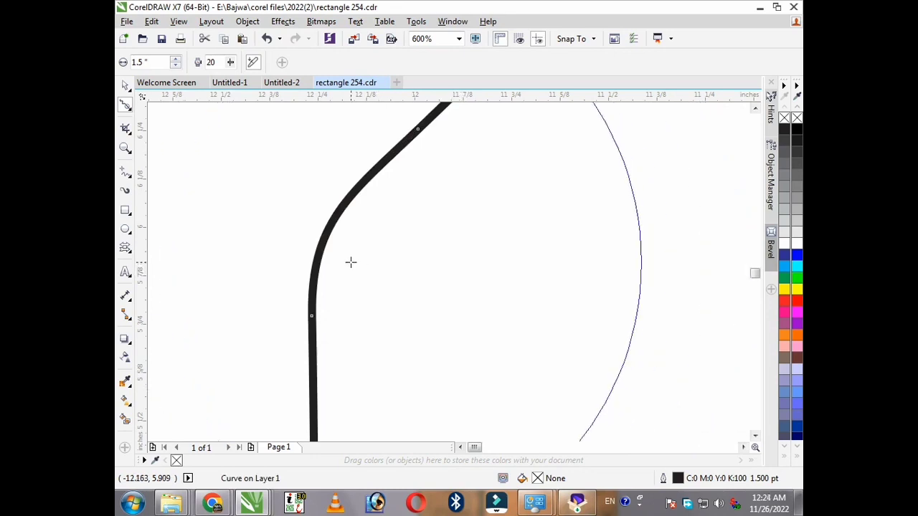
- Smear the upper part of the shape's long lower-right diagonal edge, pulling one peak inward and a neighbouring one outward
scroll(363, 260, "down", 2)
scroll(180, 141, "down", 4)
left_click(126, 106)
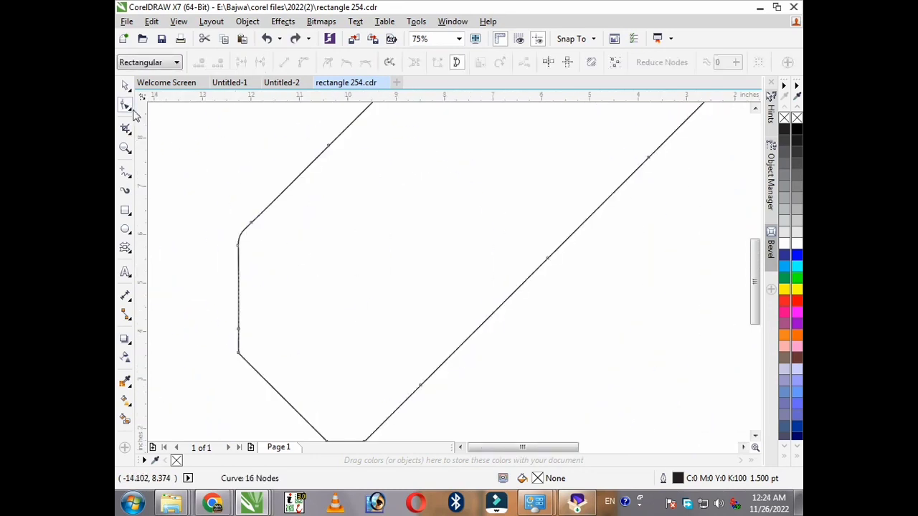
left_click(130, 110)
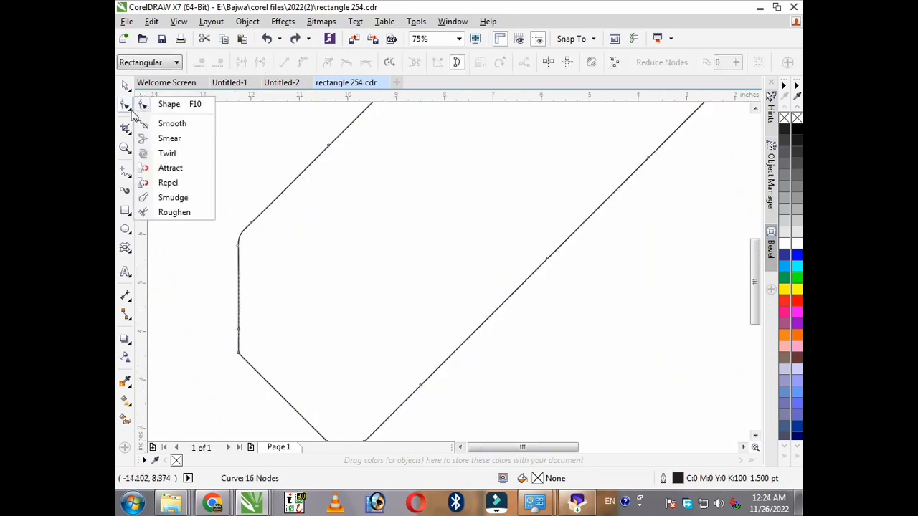
left_click(170, 143)
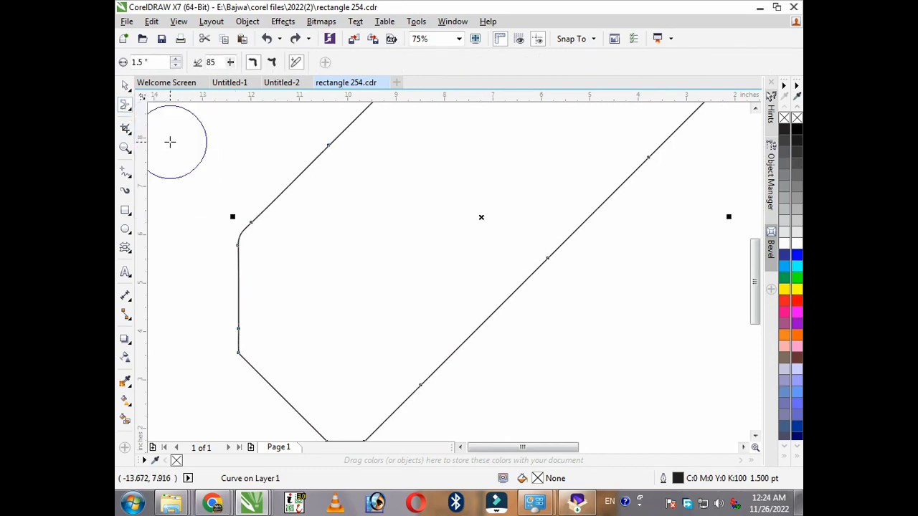
scroll(598, 210, "up", 2)
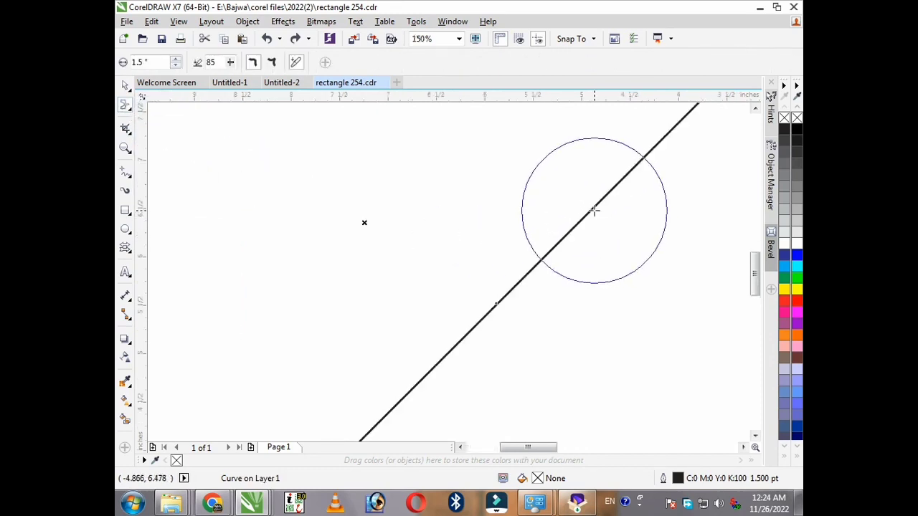
scroll(608, 208, "up", 2)
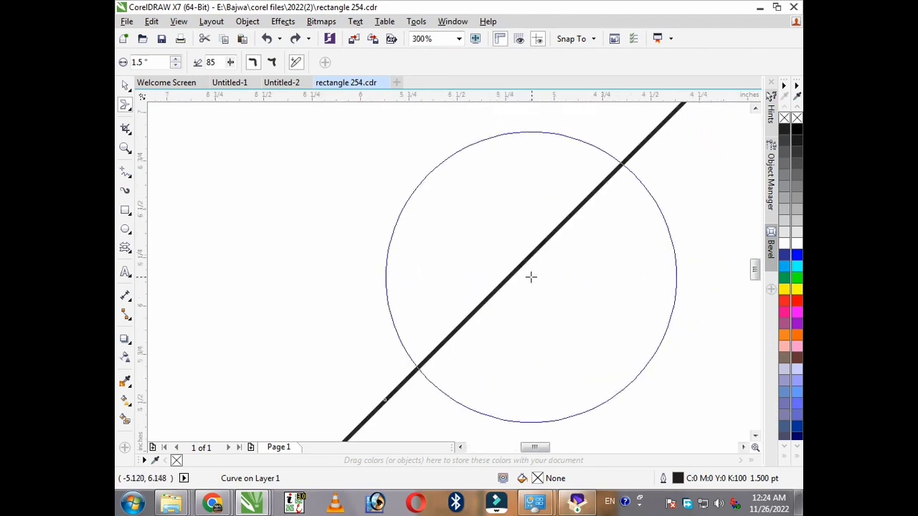
scroll(584, 275, "down", 2)
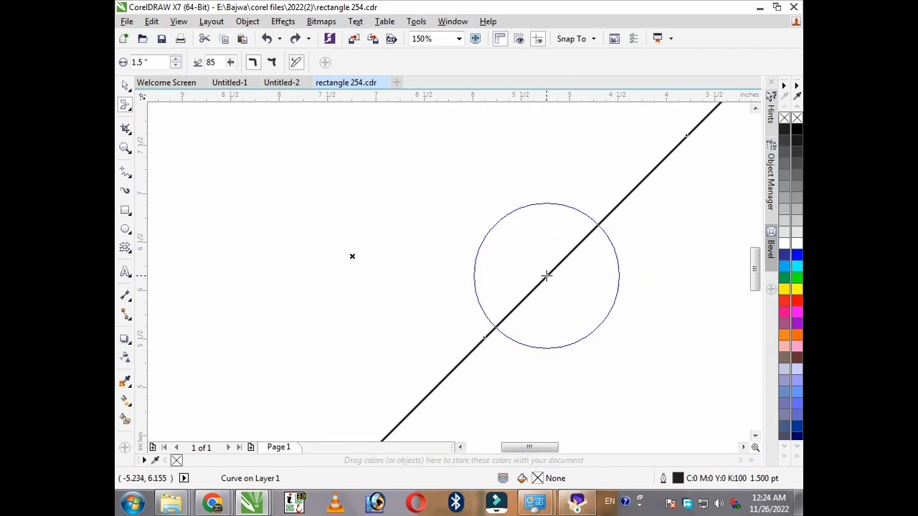
mouse_move(546, 274)
left_mouse_down()
mouse_move(517, 253)
mouse_move(447, 231)
mouse_move(430, 237)
left_mouse_up()
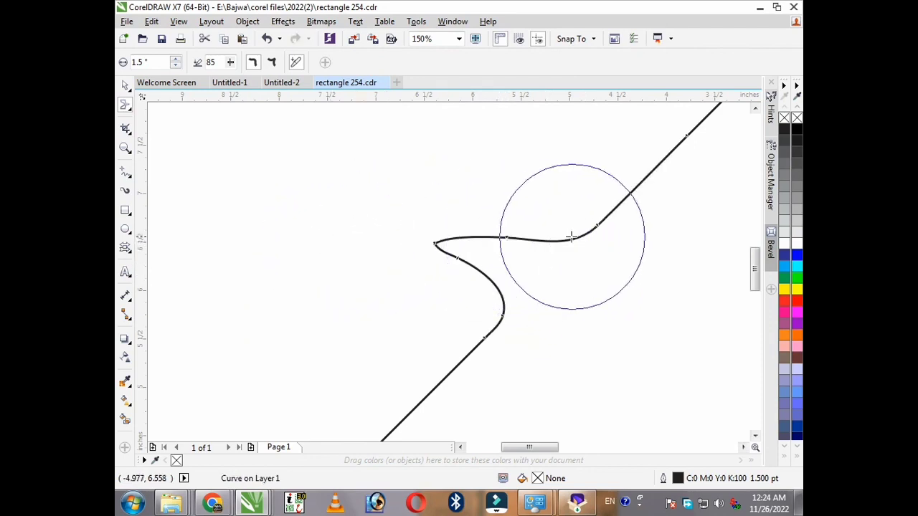
left_click_drag(590, 229, 647, 323)
- Smear two more bulges farther down the long lower-right diagonal edge, one outward and one inward
scroll(600, 188, "down", 2)
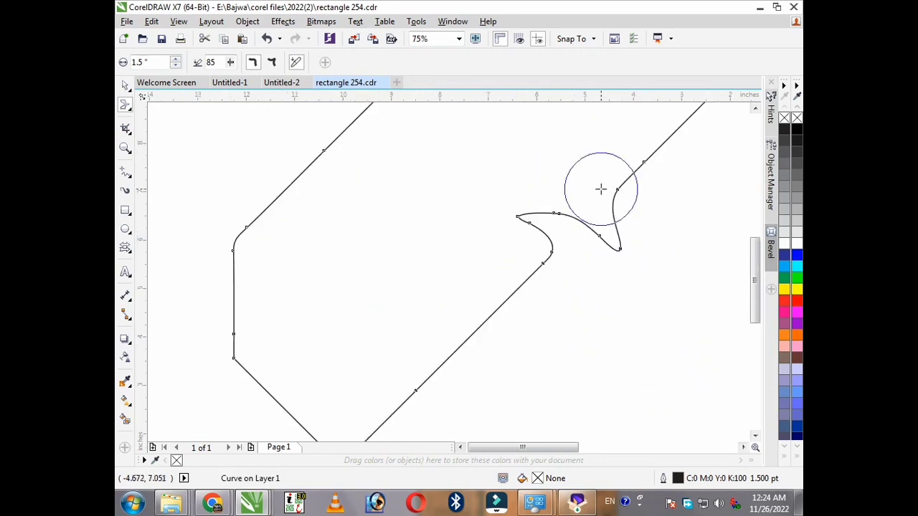
scroll(495, 308, "up", 2)
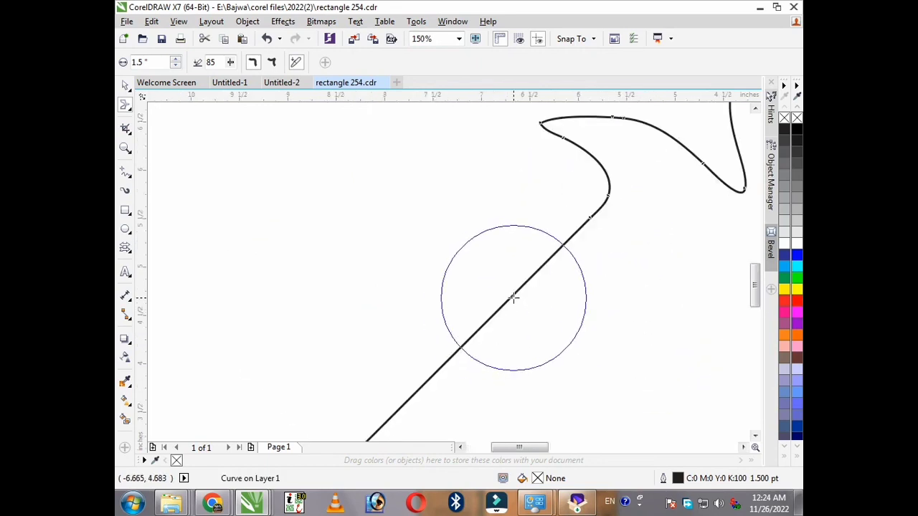
mouse_move(514, 299)
left_mouse_down()
mouse_move(573, 338)
mouse_move(566, 323)
left_mouse_up()
scroll(532, 207, "down", 2)
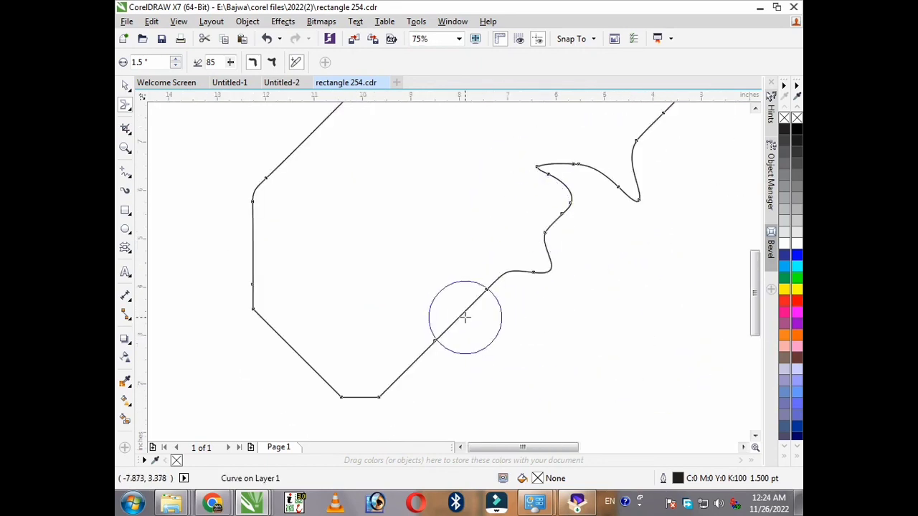
left_click_drag(465, 311, 441, 256)
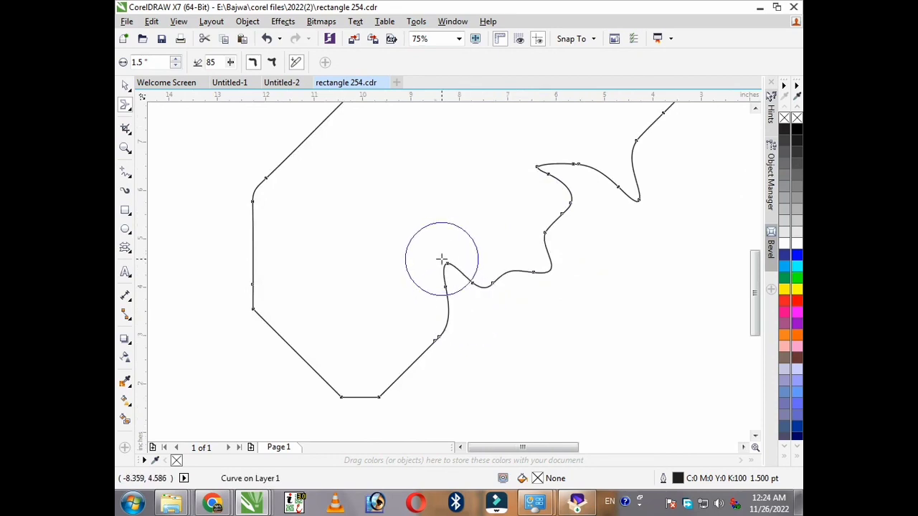
- Wind a dense spiral into the middle of the shape's upper-left diagonal edge with the Twirl tool, using a 1.5-inch nib
left_click(126, 108)
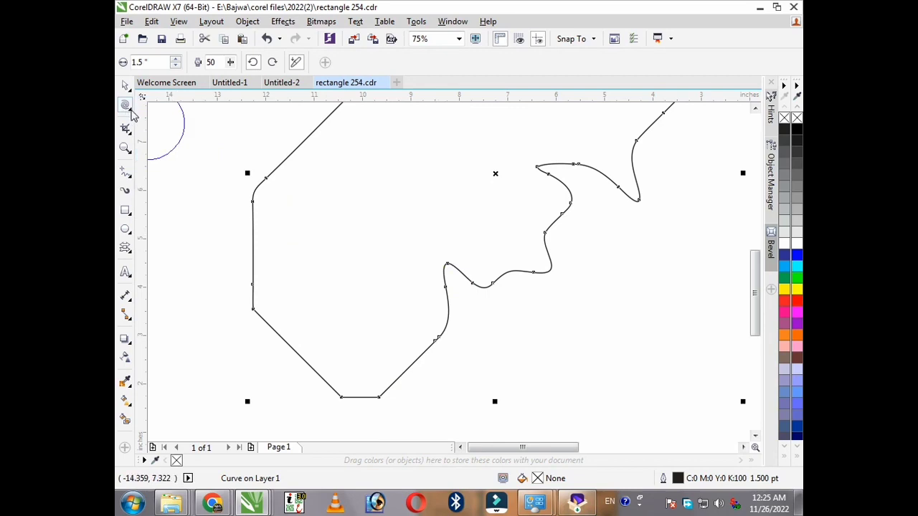
left_click(132, 116)
left_click(174, 154)
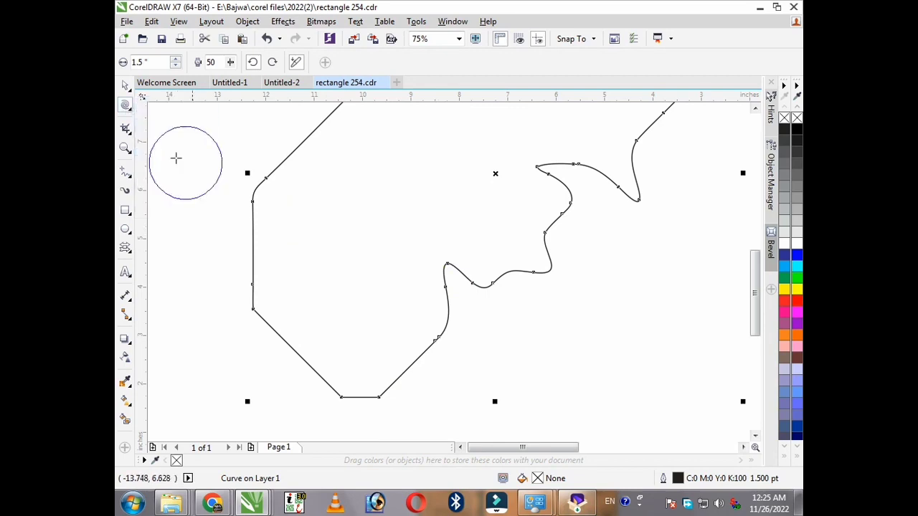
scroll(340, 213, "down", 3)
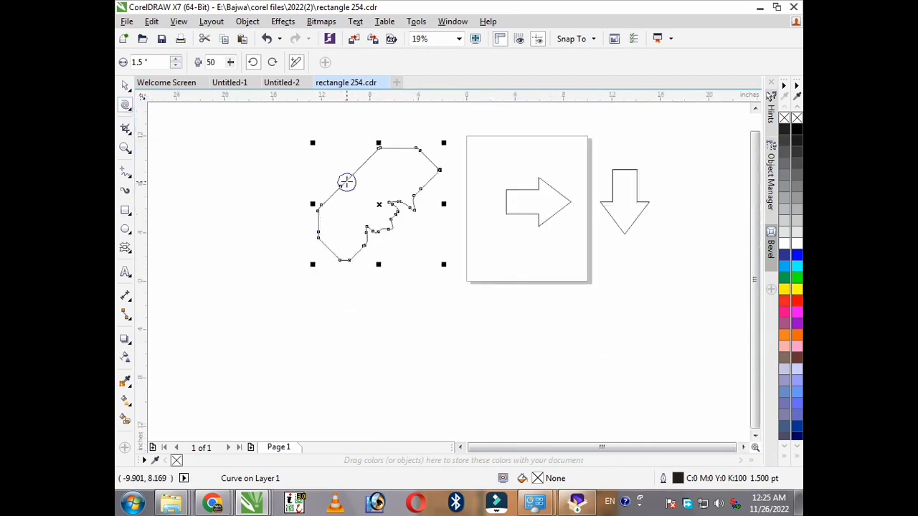
scroll(346, 182, "up", 3)
scroll(351, 175, "up", 2)
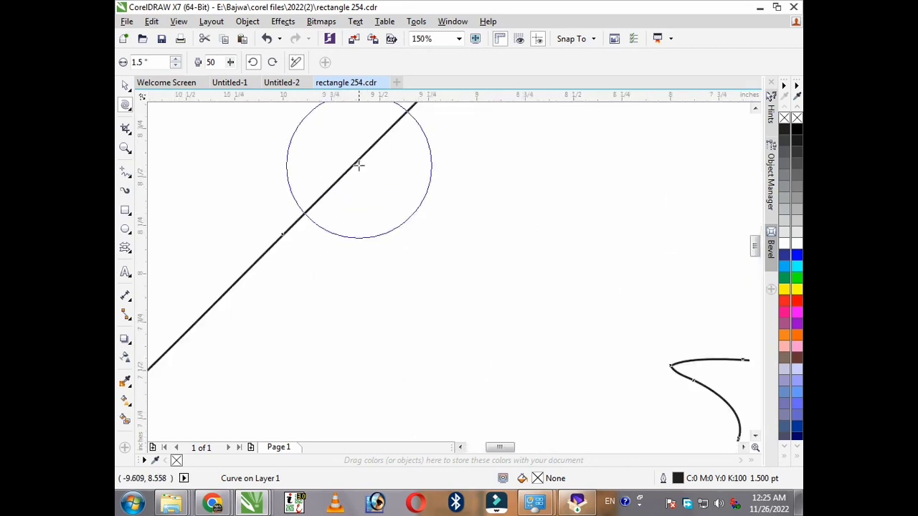
left_click_drag(355, 169, 356, 169)
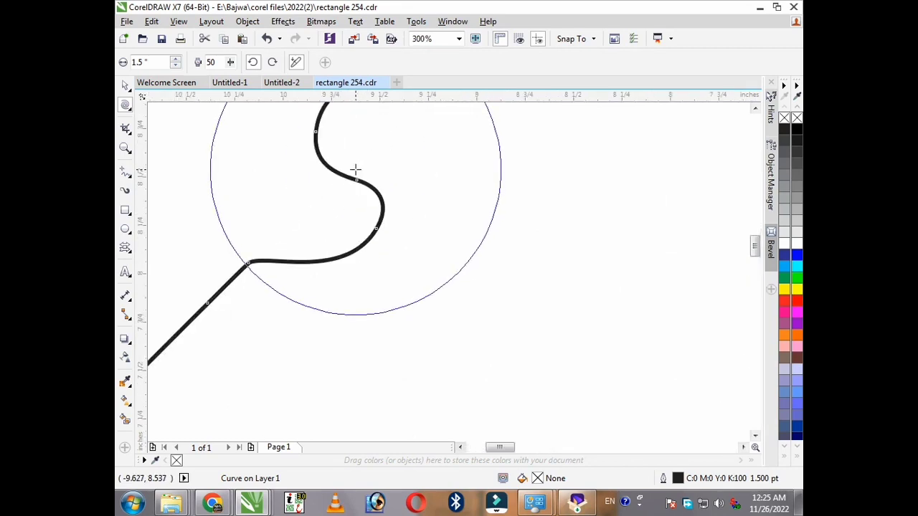
scroll(358, 179, "down", 1)
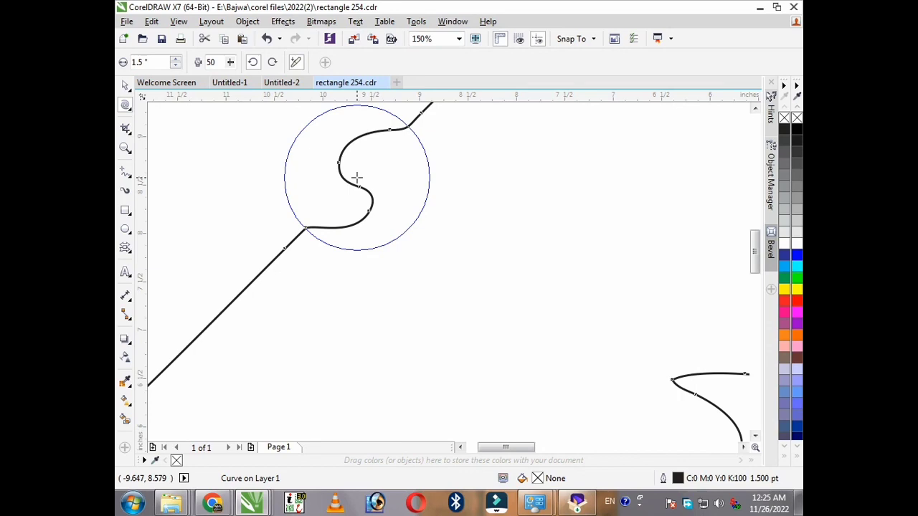
left_click_drag(357, 177, 357, 177)
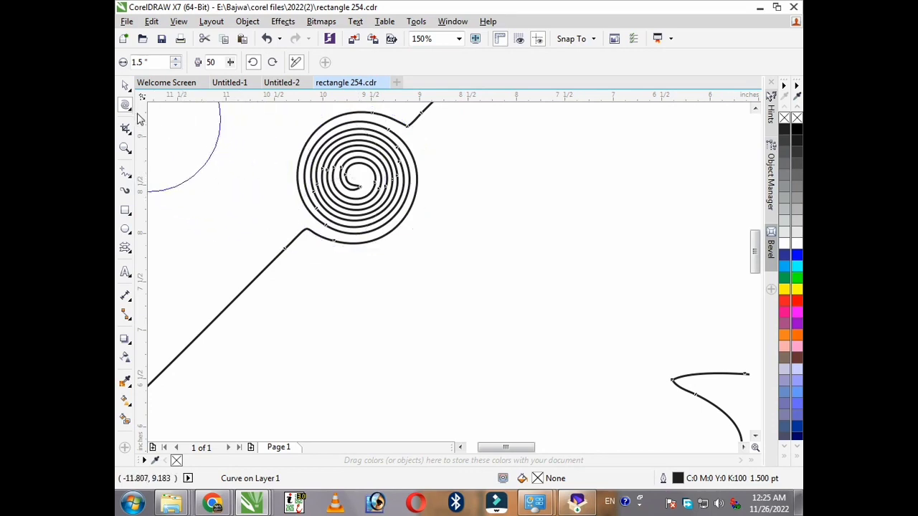
- Set the Twirl nib size to 1.51 inches and twirl two looser spirals farther down the same diagonal edge to the left corner
left_click(177, 66)
left_click(177, 65)
left_click(177, 66)
left_click(177, 65)
left_click(177, 65)
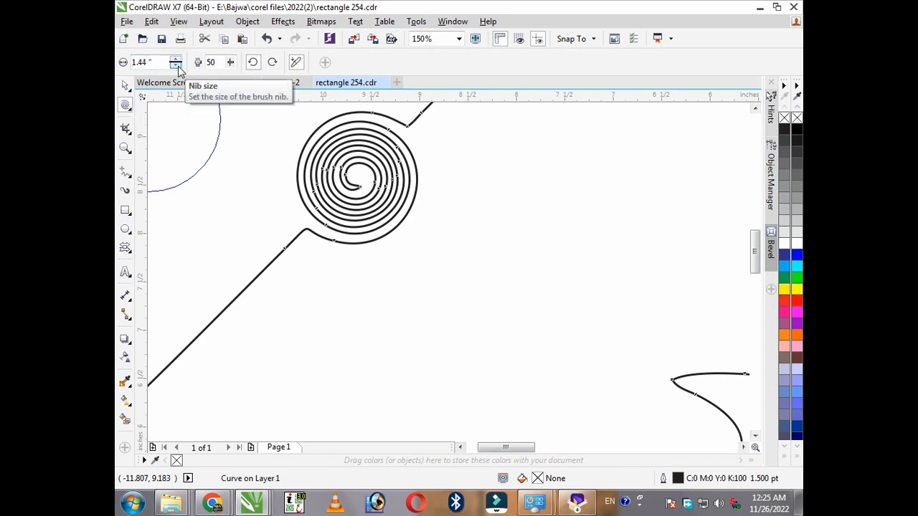
left_click(177, 65)
left_click(177, 65)
left_click(177, 65)
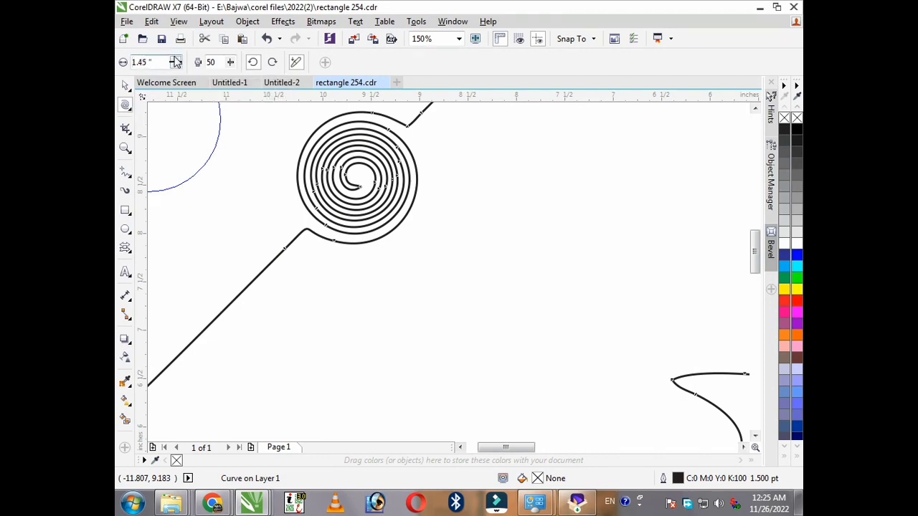
left_click(176, 61)
left_click(176, 61)
left_click(175, 61)
left_click_drag(297, 256, 259, 274)
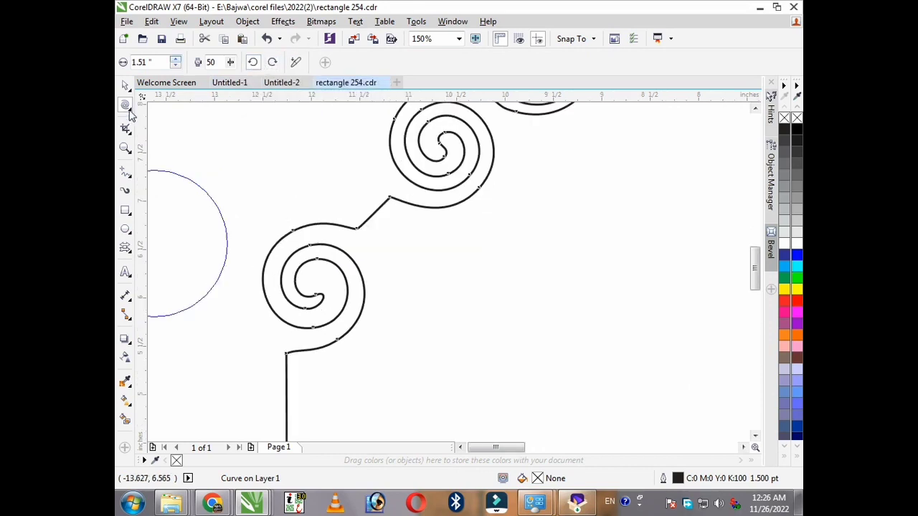
- Pull the middle of the shape's top edge inward into a V-shaped notch with the Attract tool
left_click(128, 107)
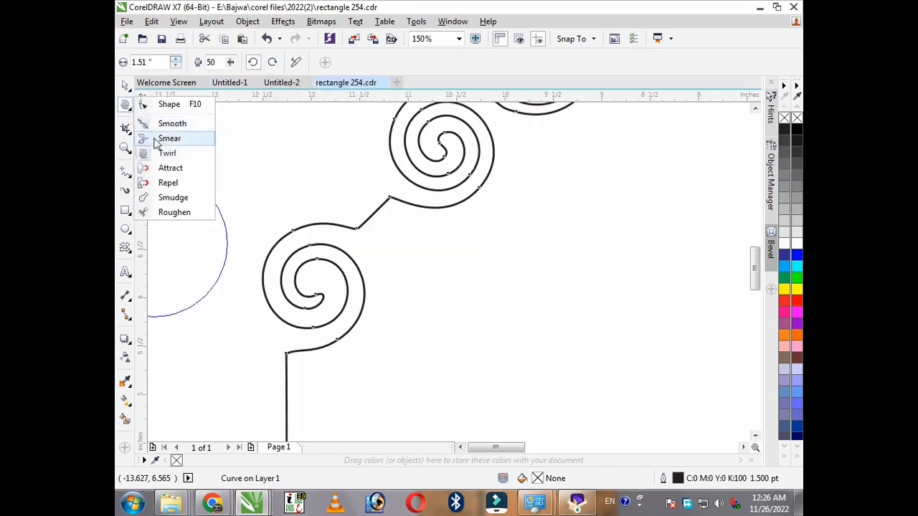
left_click(170, 169)
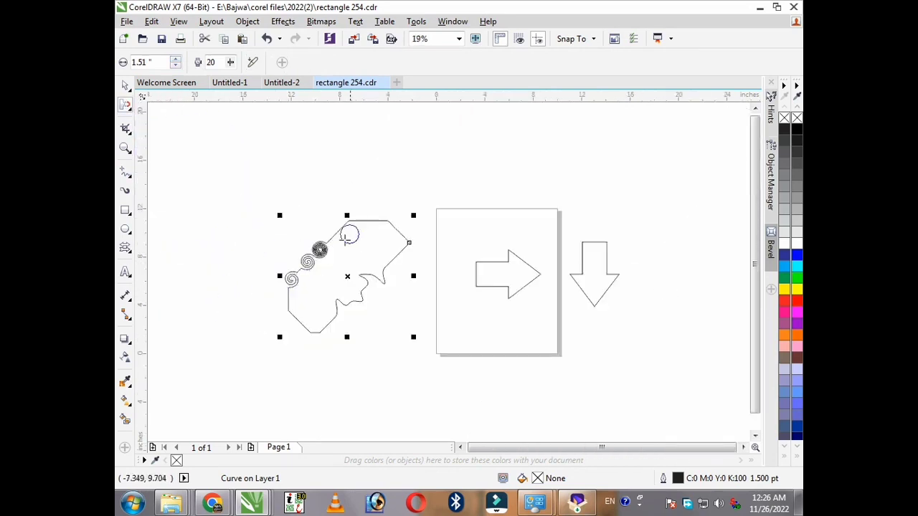
scroll(352, 228, "up", 2)
scroll(359, 227, "up", 2)
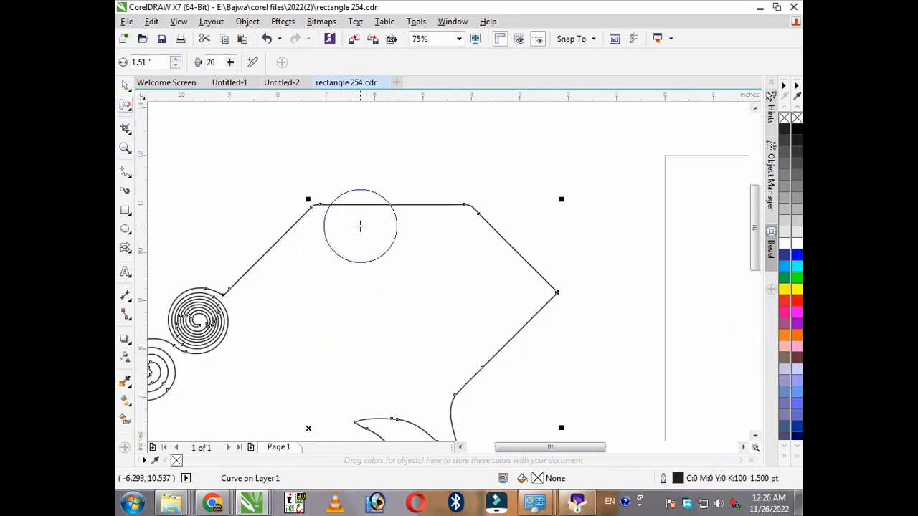
scroll(368, 221, "up", 2)
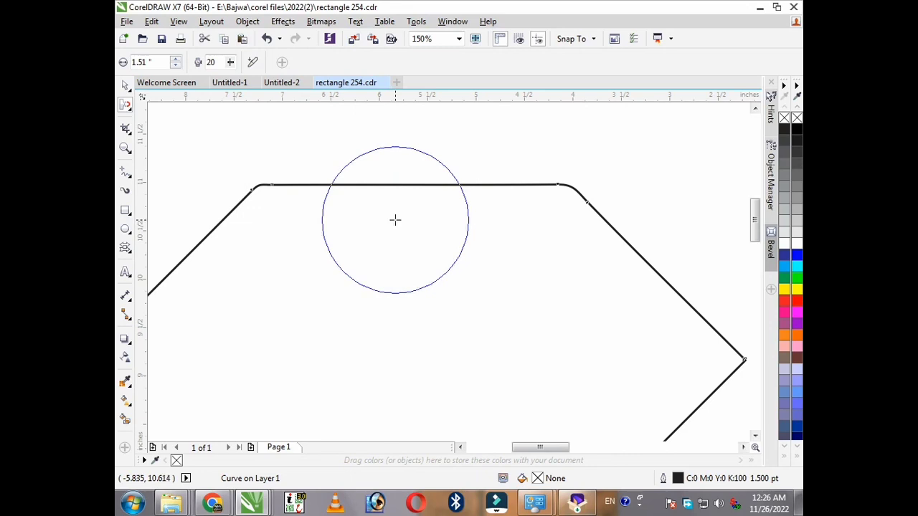
left_click_drag(395, 219, 395, 219)
scroll(457, 162, "down", 2)
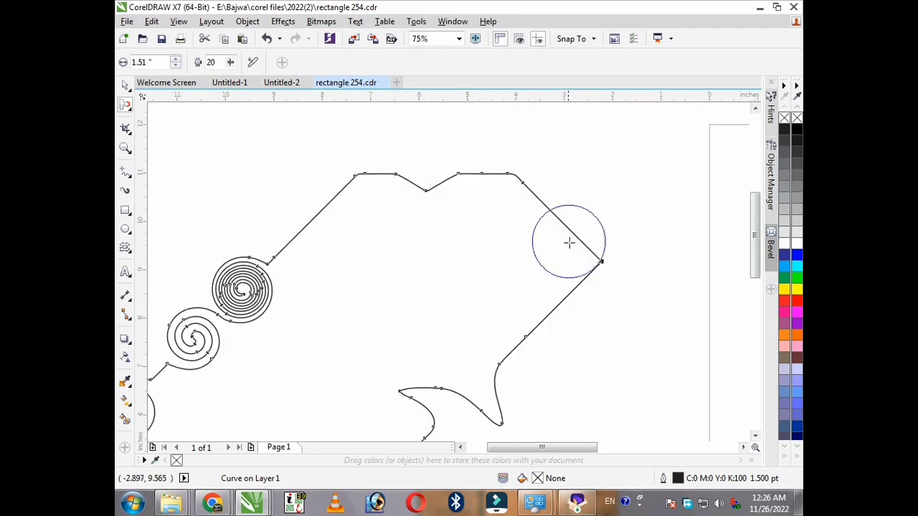
scroll(569, 243, "up", 2)
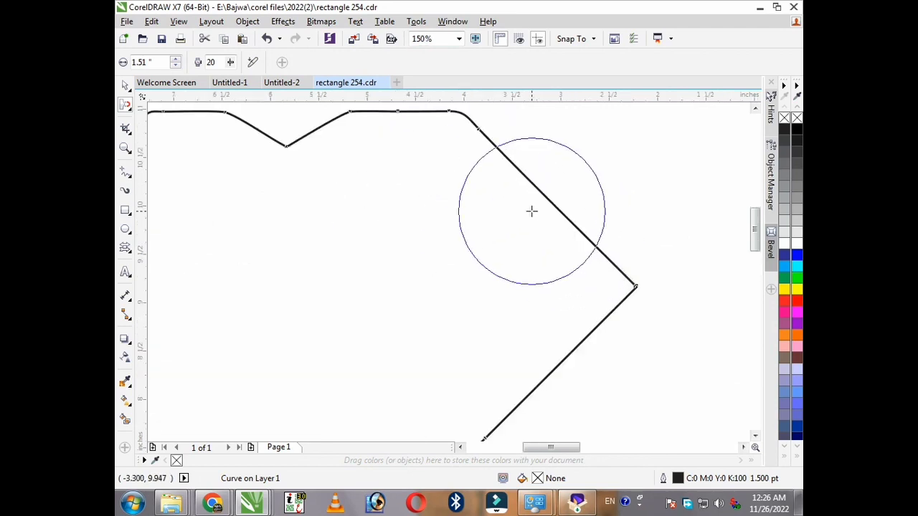
- Bend the shape's upper-right diagonal edge inward and pull its right corner upward with the Attract tool at a 1.51-inch nib
left_click_drag(519, 212, 518, 212)
left_click_drag(643, 243, 642, 241)
scroll(148, 116, "down", 2)
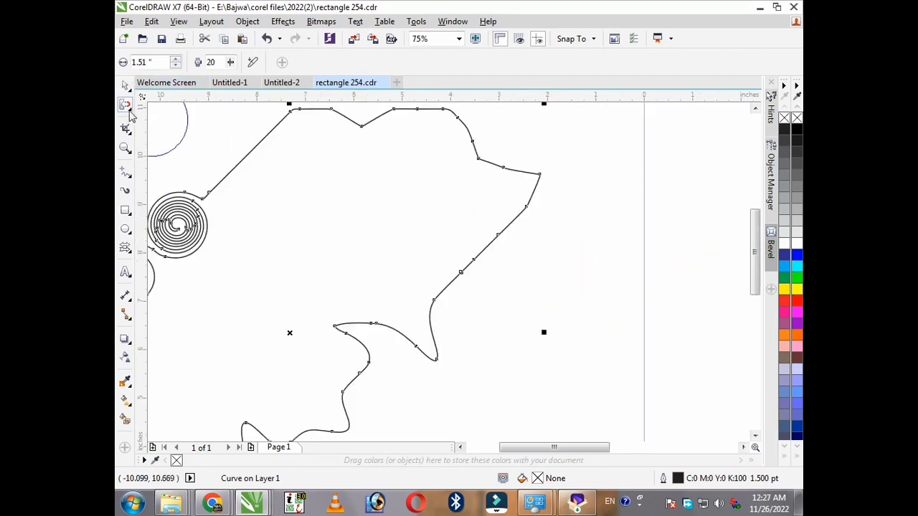
- Push three rounded scallops into the long diagonal edge below the shape's right point with the Repel tool, using the 1.51-inch nib
left_click(130, 114)
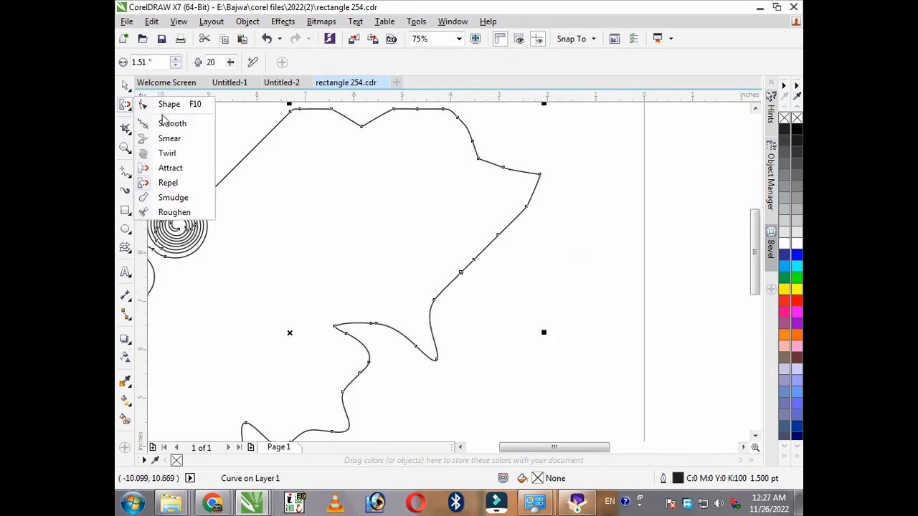
left_click(169, 183)
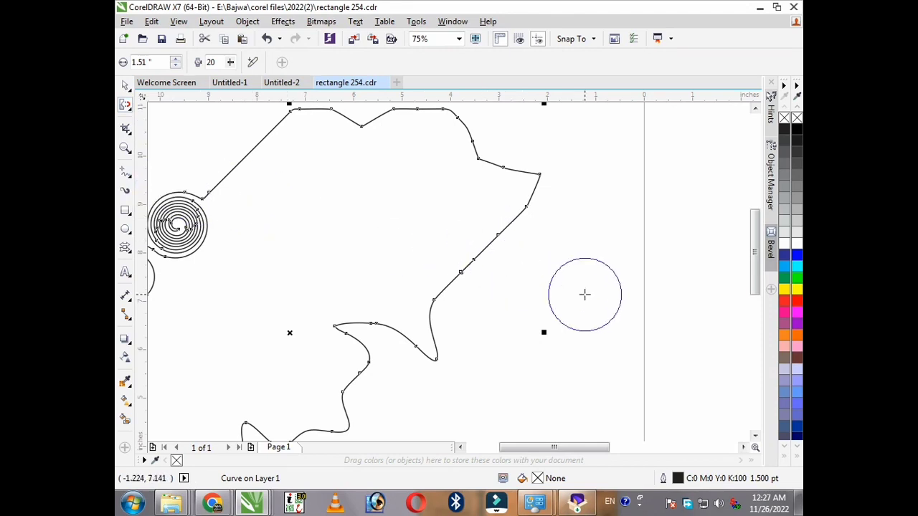
scroll(516, 276, "up", 2)
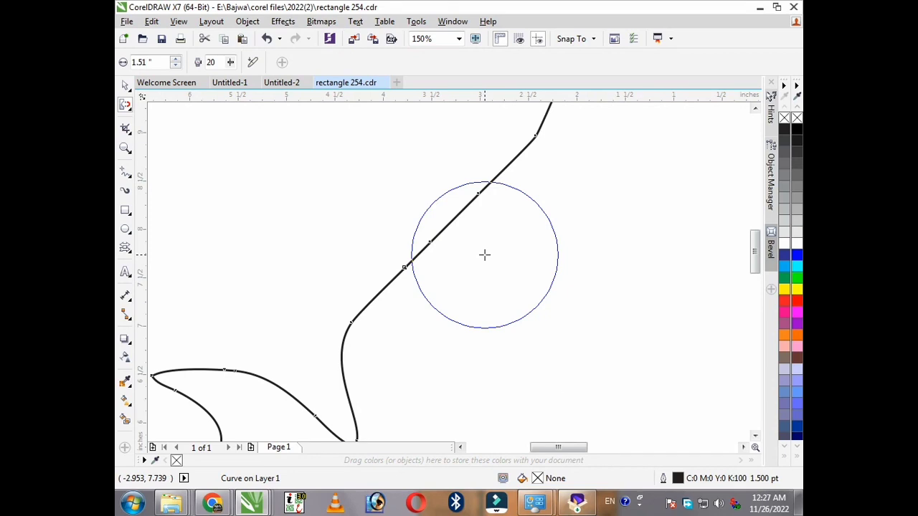
left_click_drag(484, 255, 484, 254)
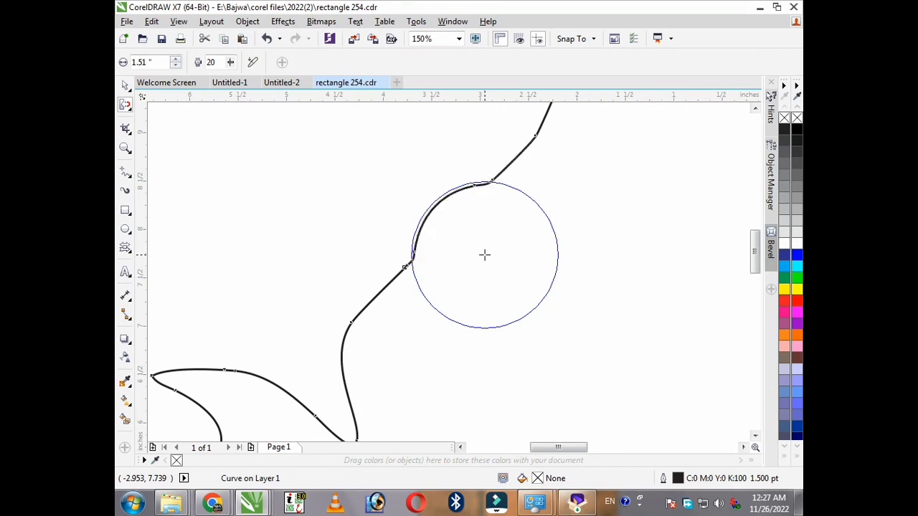
left_click_drag(394, 317, 394, 318)
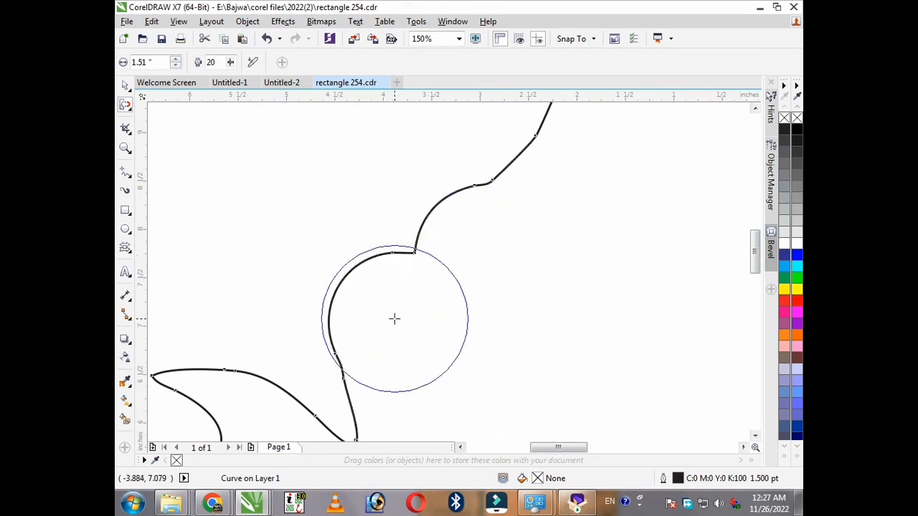
scroll(408, 304, "down", 2)
scroll(496, 232, "up", 2)
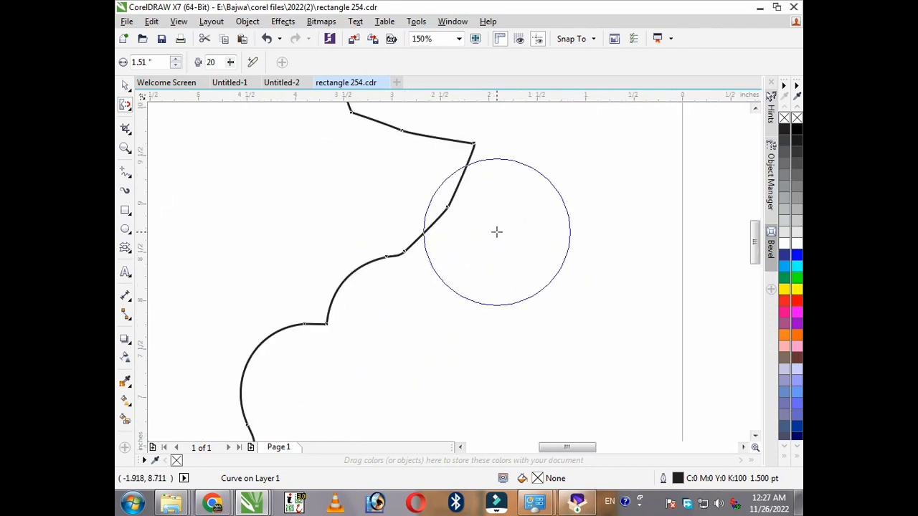
left_click_drag(464, 222, 465, 222)
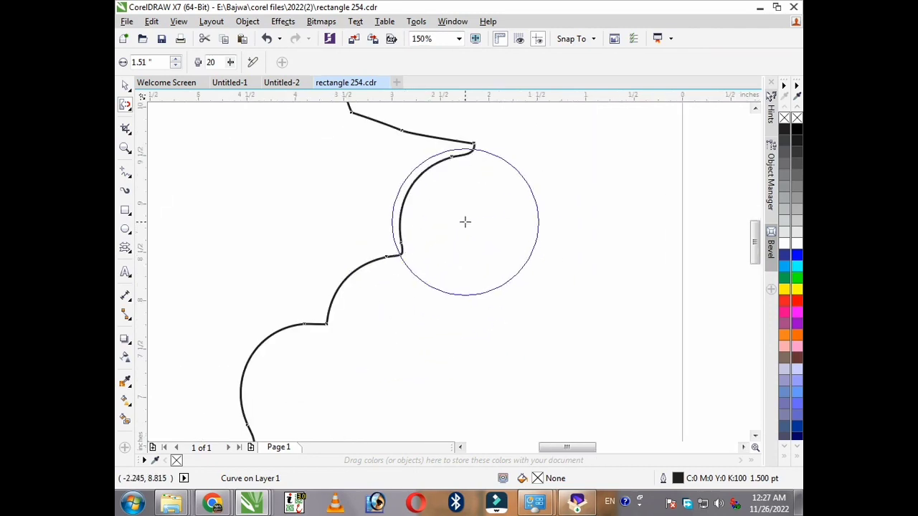
- Smudge a small outward bump into the short edge leading to the shape's right point, using the Smudge tool's 0.05-inch nib
left_click(130, 110)
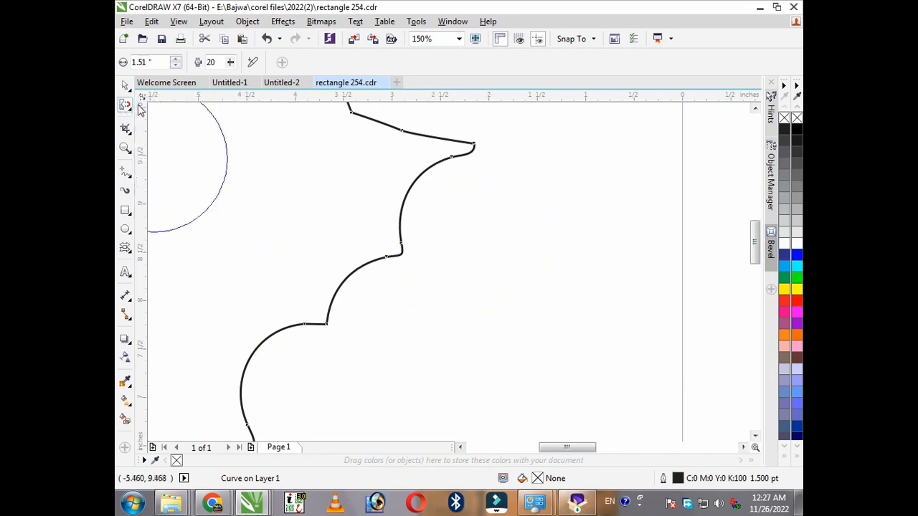
left_click(141, 109)
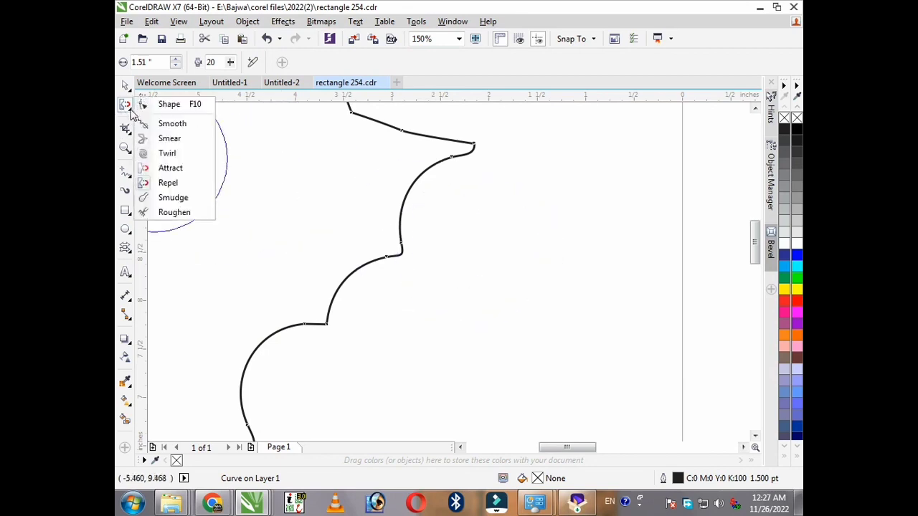
left_click(172, 201)
scroll(424, 267, "down", 3)
scroll(408, 230, "up", 7)
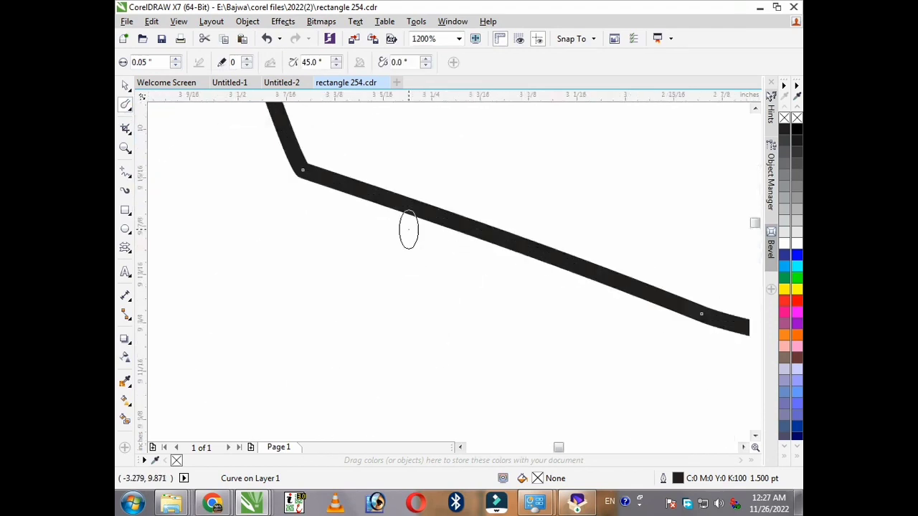
left_click_drag(404, 213, 405, 190)
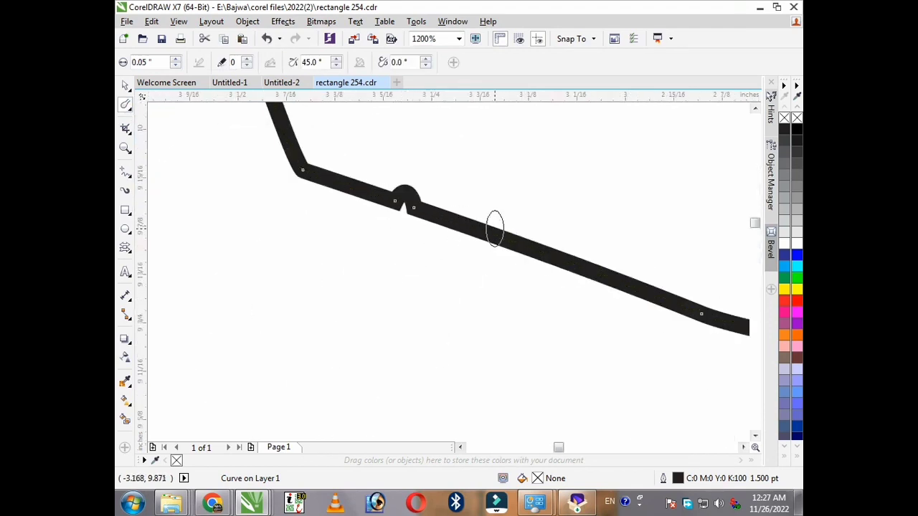
- Smudge two small outward bumps into the top edge, just before it bends down into the V-notch
scroll(495, 228, "down", 3)
scroll(372, 242, "up", 3)
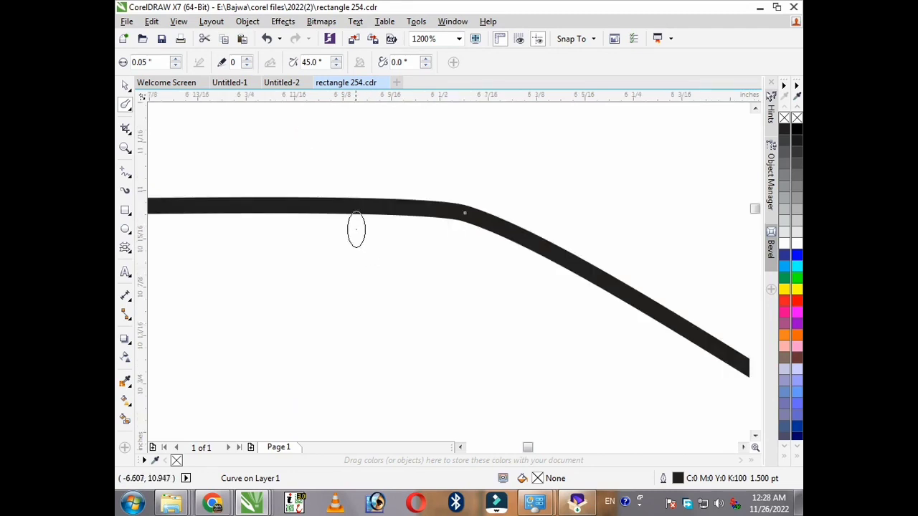
scroll(355, 223, "up", 1)
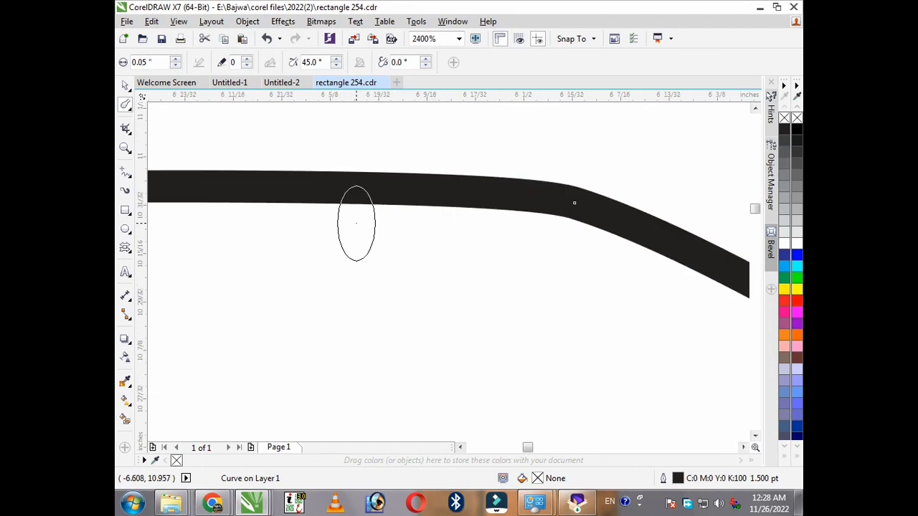
left_click_drag(304, 211, 305, 213)
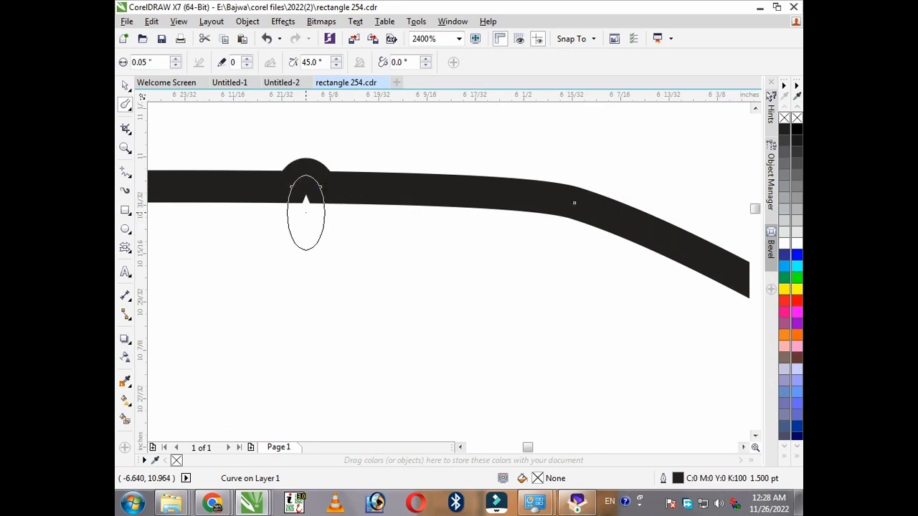
left_click_drag(427, 212, 427, 215)
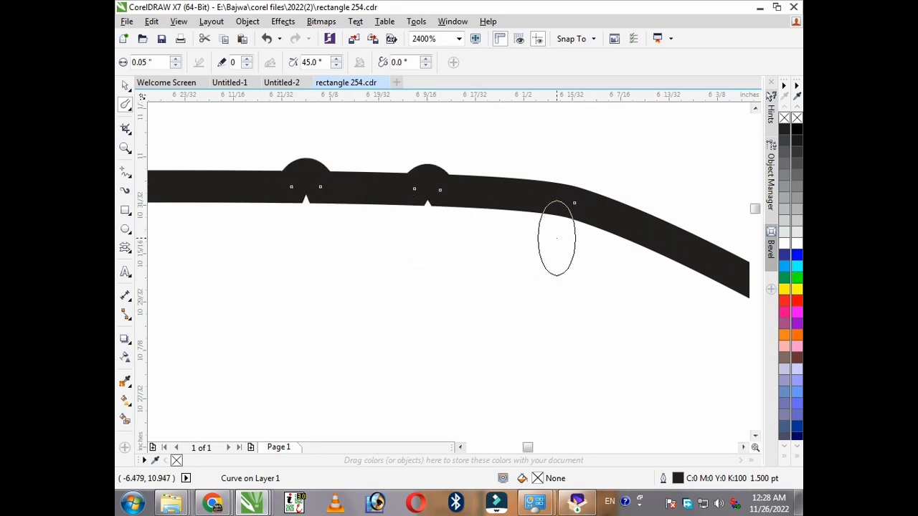
- Smudge three inward lumps down the V-notch's left slope, plus one outward lump before the bend and one inward lump at it
scroll(341, 307, "down", 1)
scroll(439, 278, "up", 1)
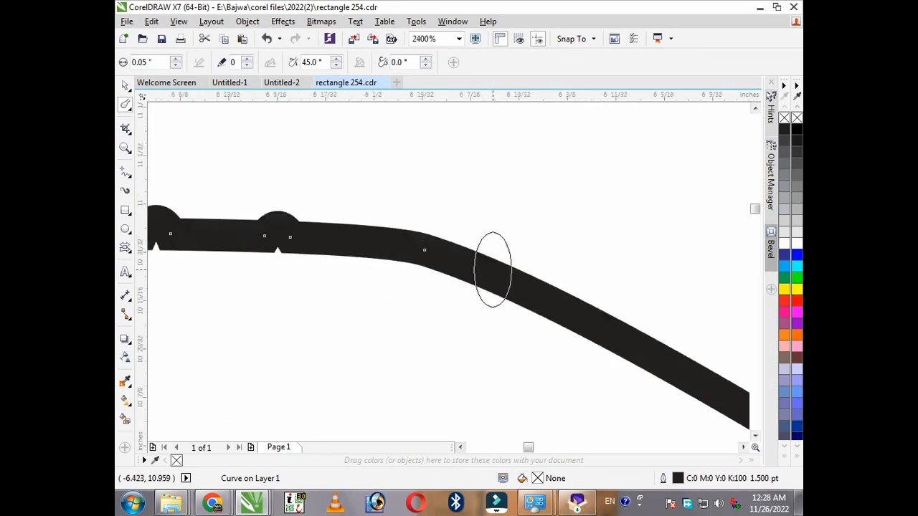
left_click_drag(516, 197, 538, 282)
left_click_drag(585, 307, 600, 324)
left_click_drag(656, 336, 666, 348)
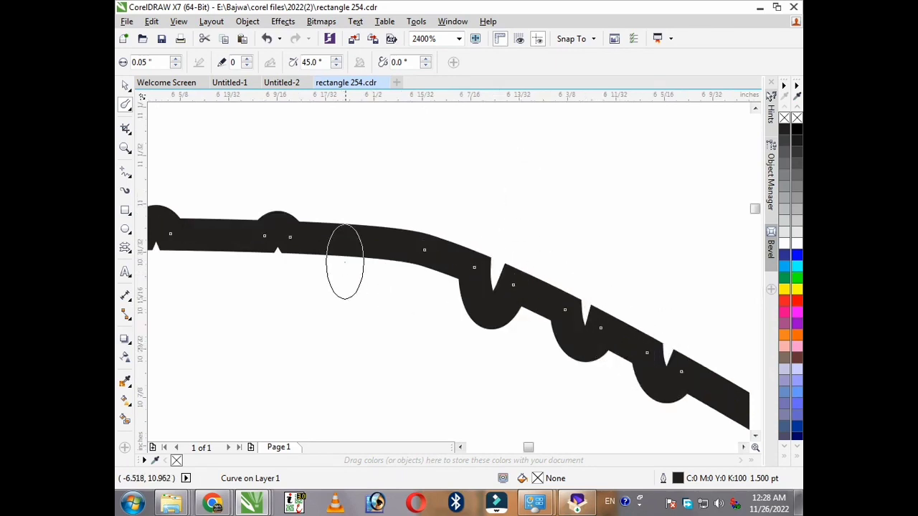
left_click_drag(344, 262, 349, 257)
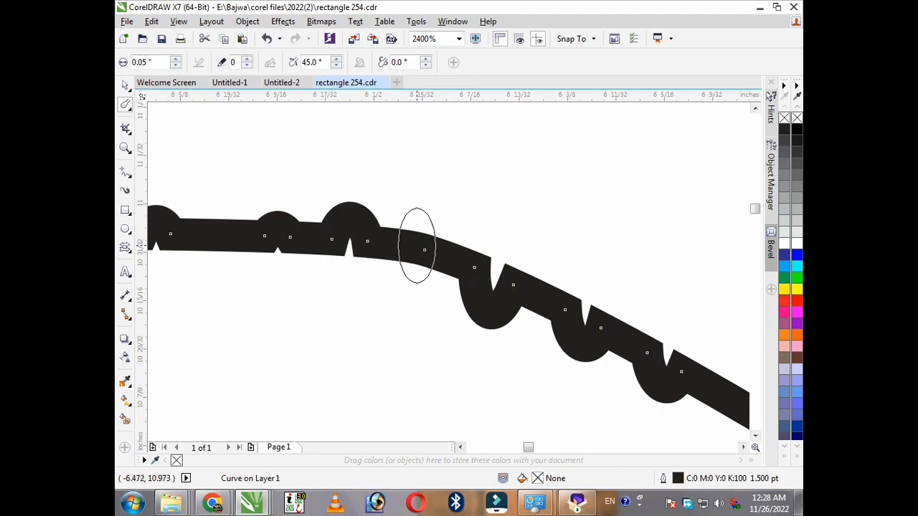
left_click_drag(416, 242, 417, 244)
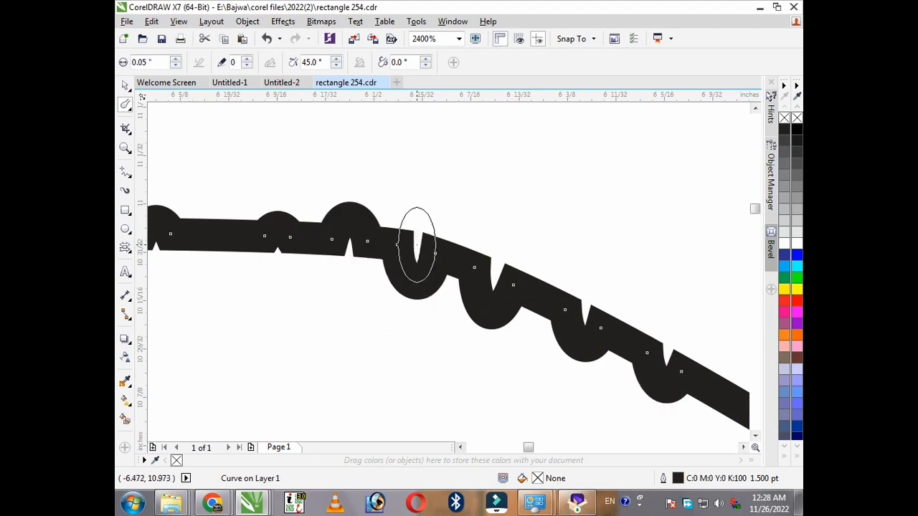
scroll(417, 244, "down", 1)
- Roughen two spots on the straight top edge, left of the smudged bumps, into zigzags with the Roughen tool's 0.05-inch nib
left_click(125, 109)
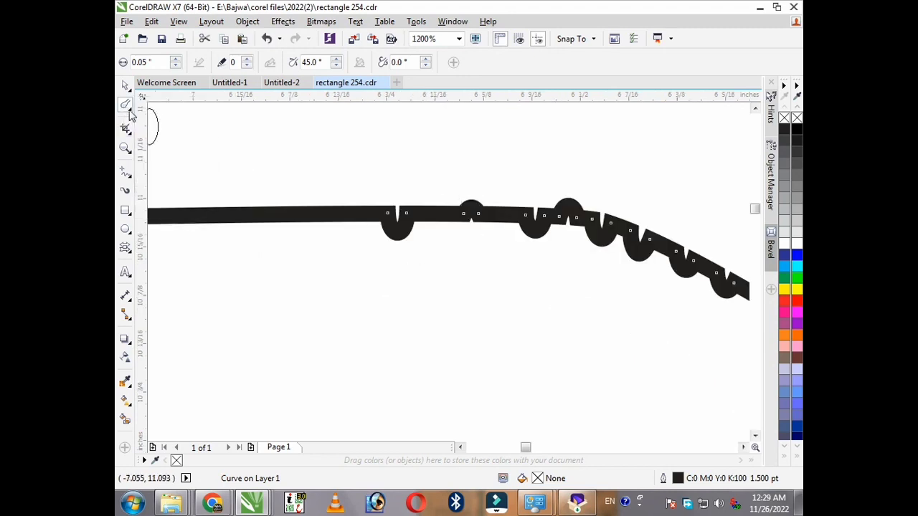
left_click(131, 109)
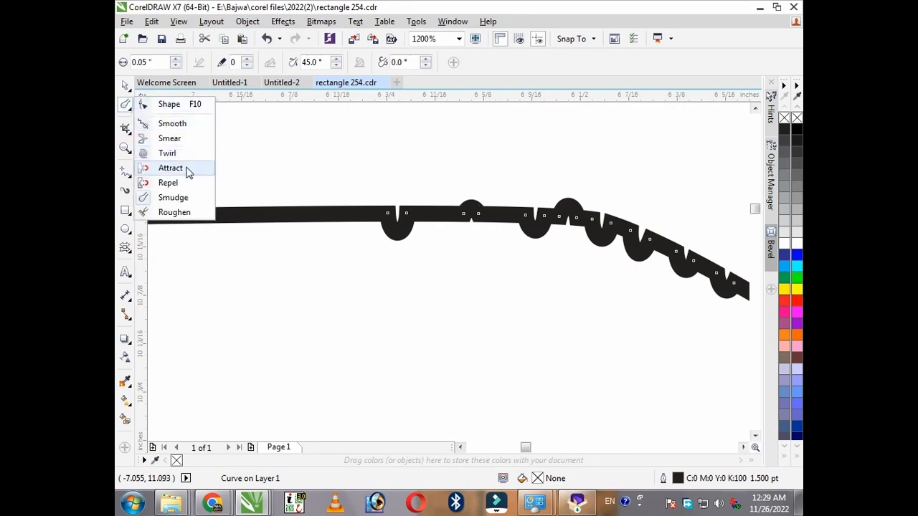
left_click(180, 213)
scroll(543, 215, "down", 1)
scroll(383, 214, "up", 1)
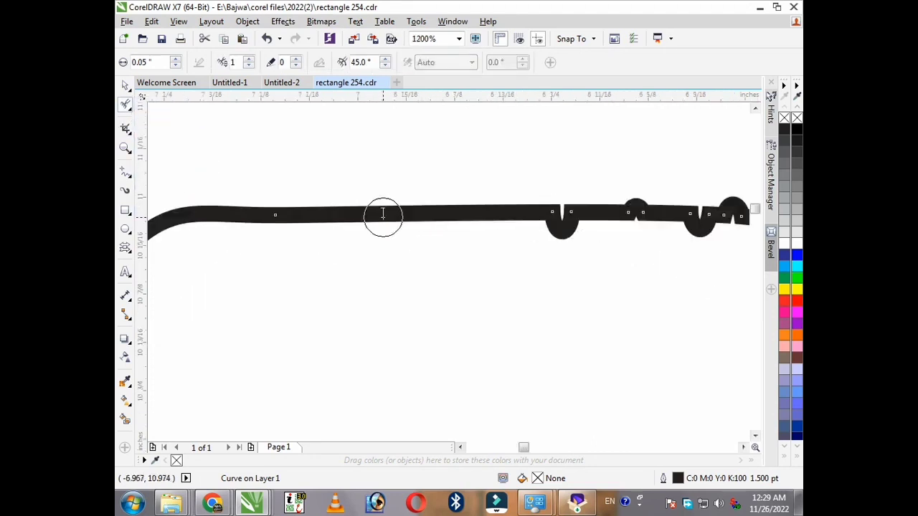
left_click_drag(395, 211, 406, 275)
left_click_drag(319, 215, 327, 250)
- Roughen a zigzag into the rounded corner between the top edge and the upper-left diagonal edge
scroll(497, 190, "down", 2)
scroll(328, 206, "up", 3)
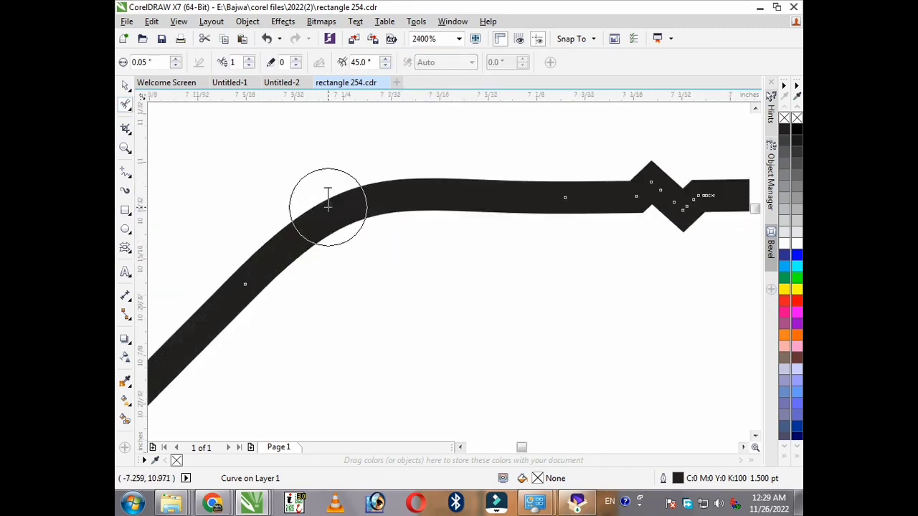
mouse_move(328, 206)
left_mouse_down()
mouse_move(348, 206)
mouse_move(363, 242)
left_mouse_up()
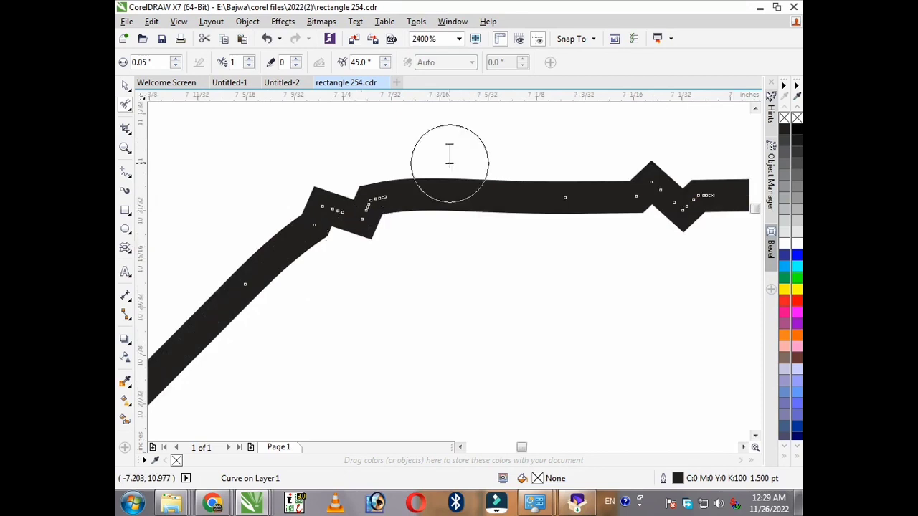
scroll(430, 191, "down", 3)
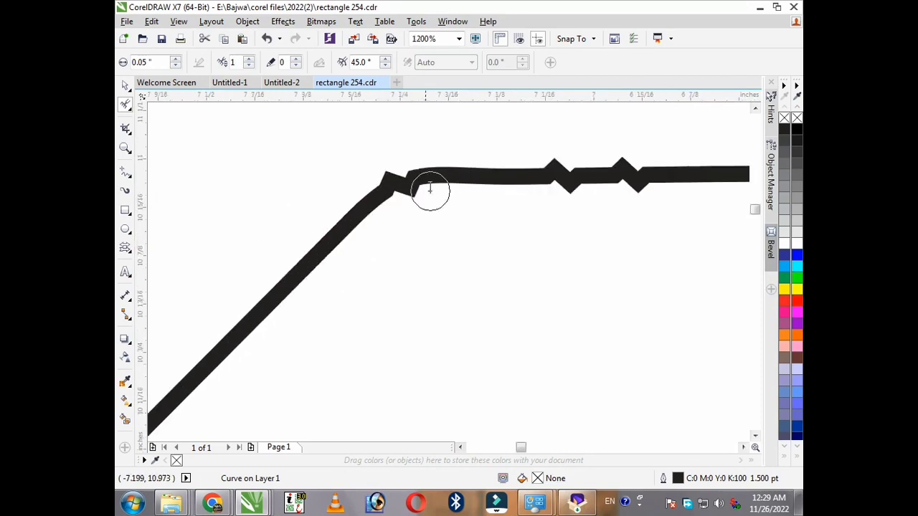
left_click(130, 137)
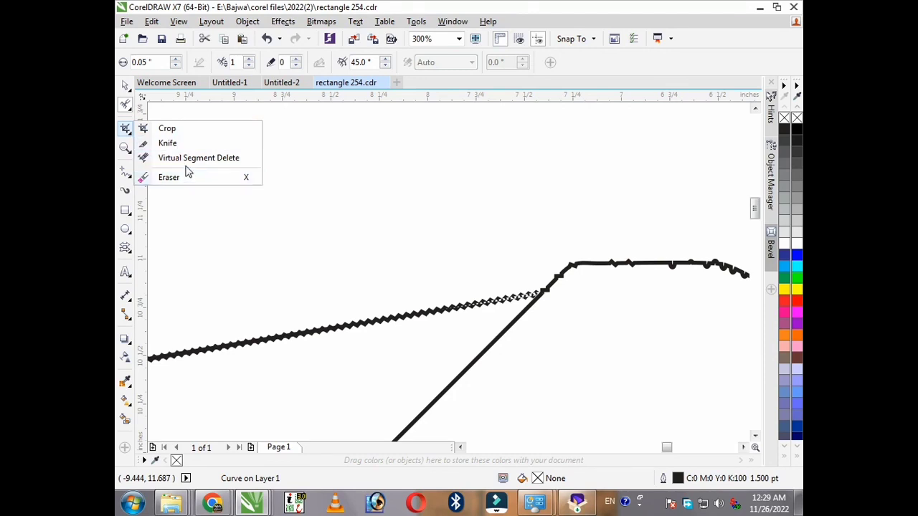
left_click(128, 131)
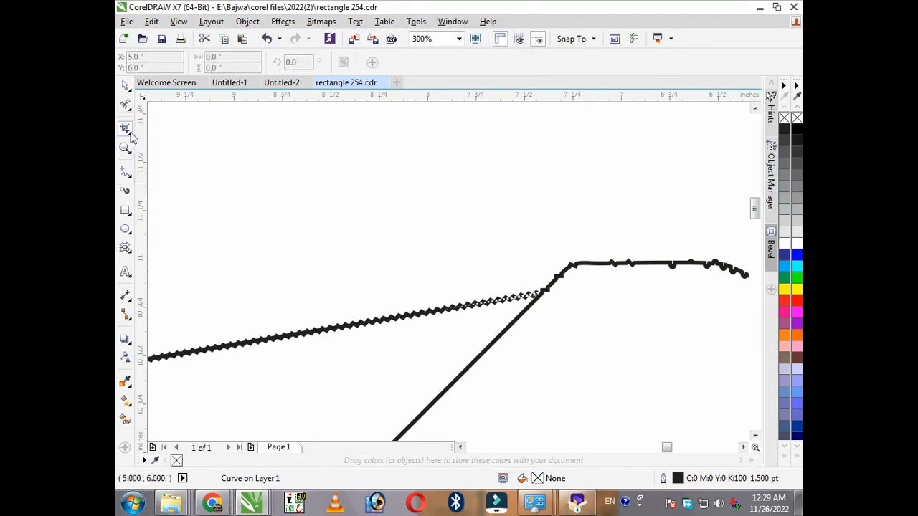
left_click(130, 141)
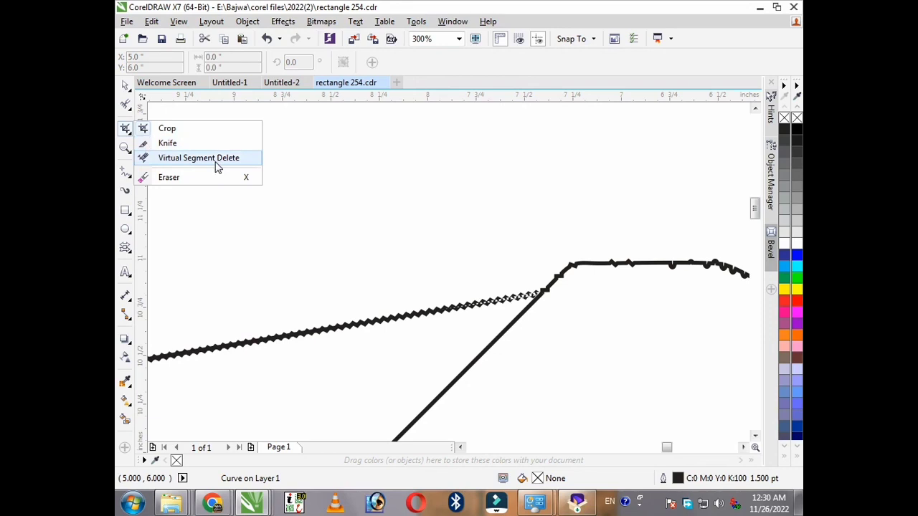
- Draw a rectangle about 2.36 by 2.94 inches across the page's top edge, near the page's upper-left corner
scroll(221, 195, "down", 1)
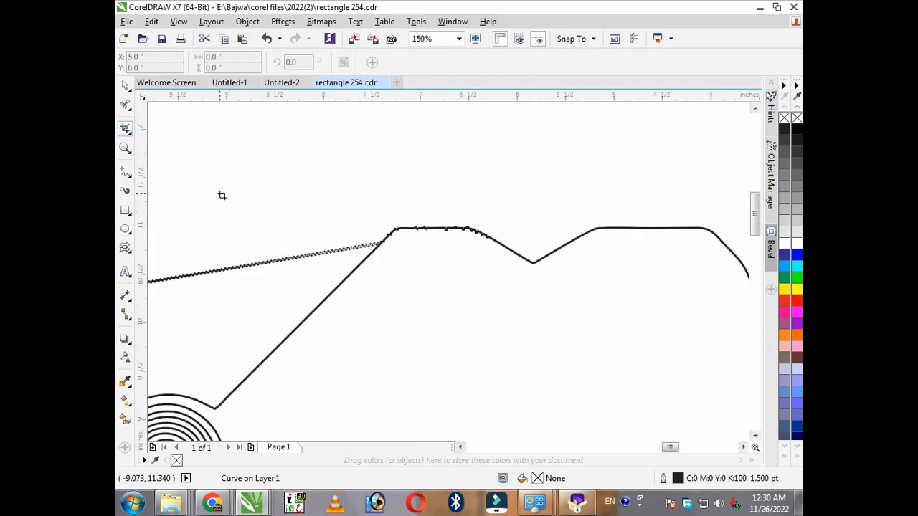
scroll(222, 195, "down", 1)
left_click(125, 85)
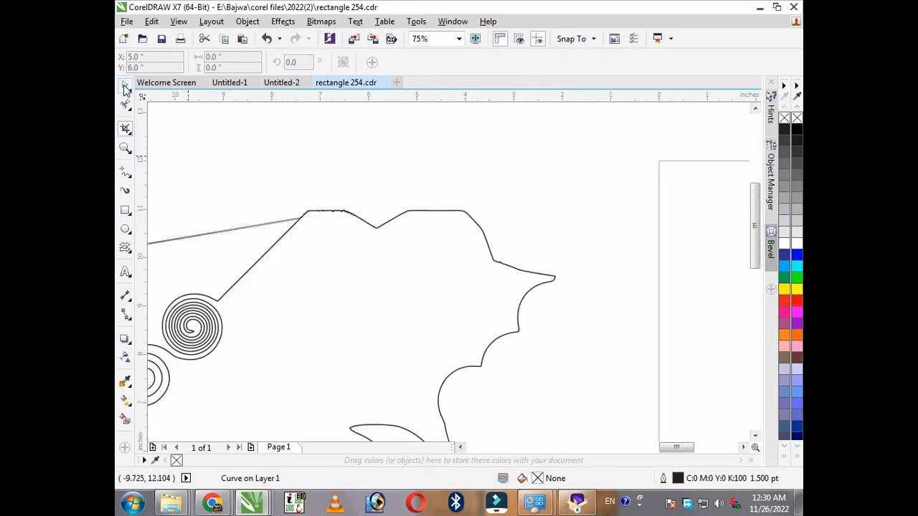
scroll(281, 211, "down", 1)
left_click(124, 210)
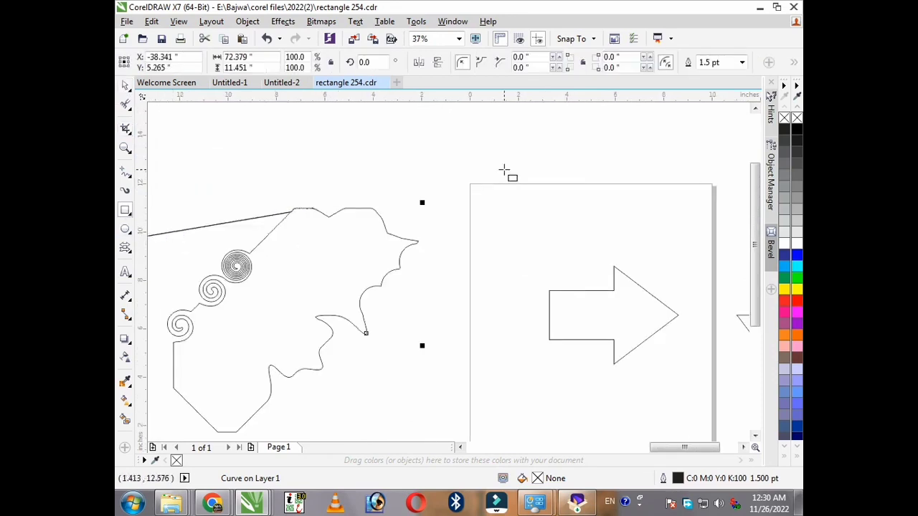
left_click_drag(503, 169, 561, 241)
- Draw a square crop frame about 1.79 inches wide over the upper-left corner of the new rectangle
scroll(552, 153, "up", 1)
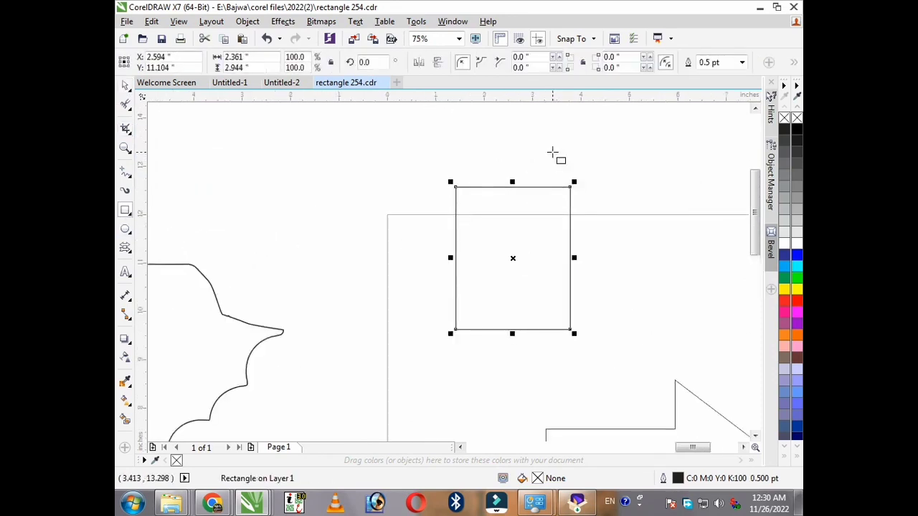
scroll(507, 189, "up", 1)
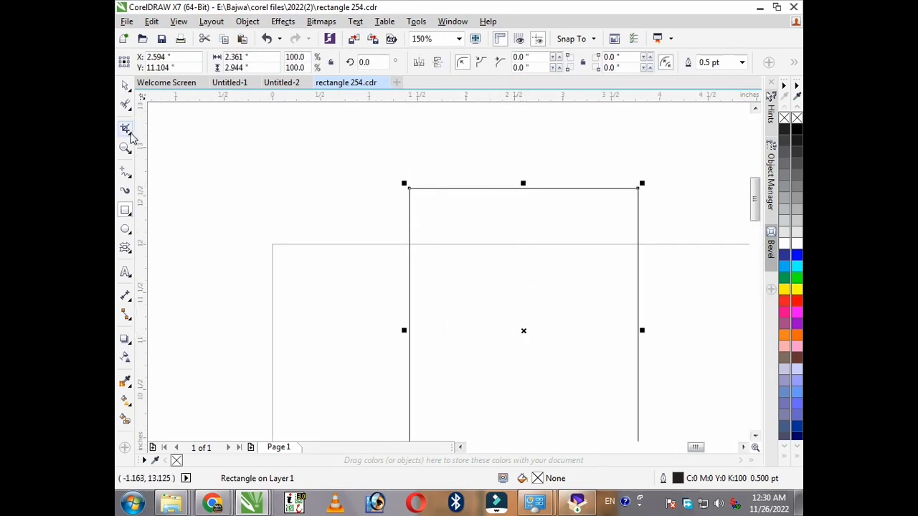
left_click(128, 133)
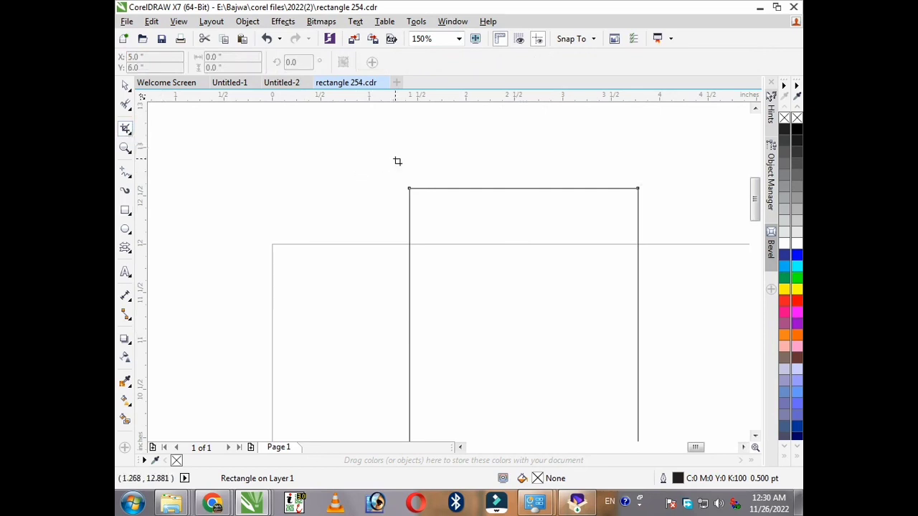
left_click(125, 85)
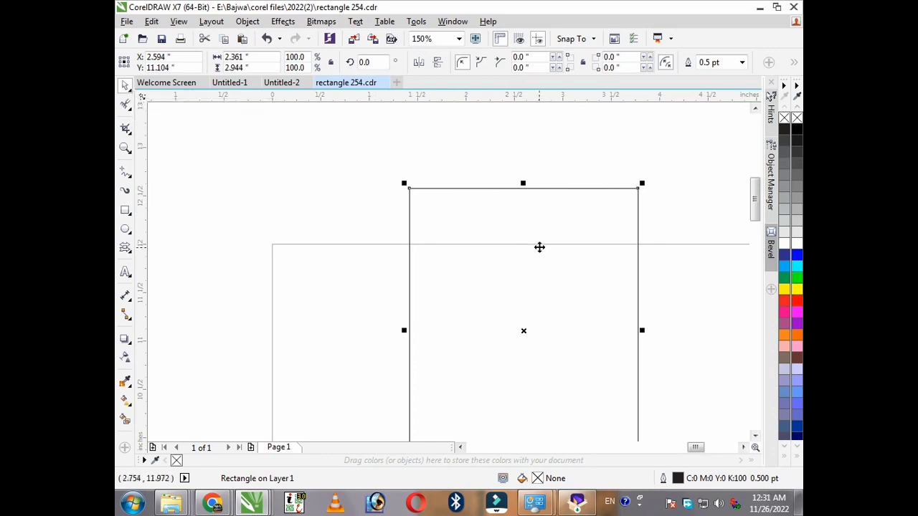
left_click(539, 246)
left_click(539, 248)
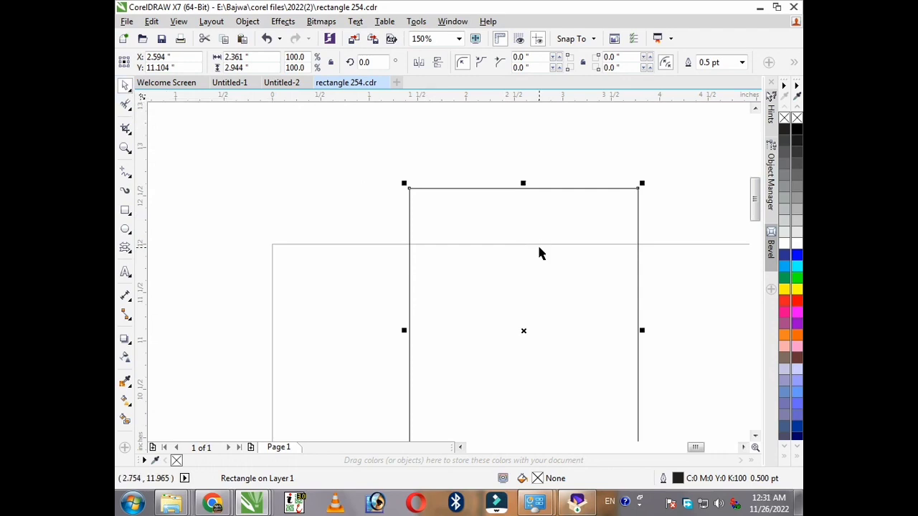
left_click(125, 129)
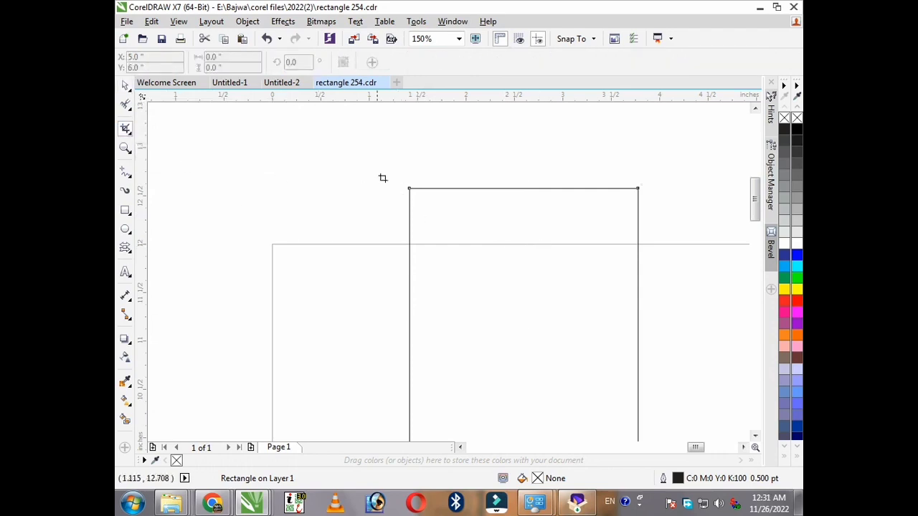
left_click_drag(360, 143, 534, 318)
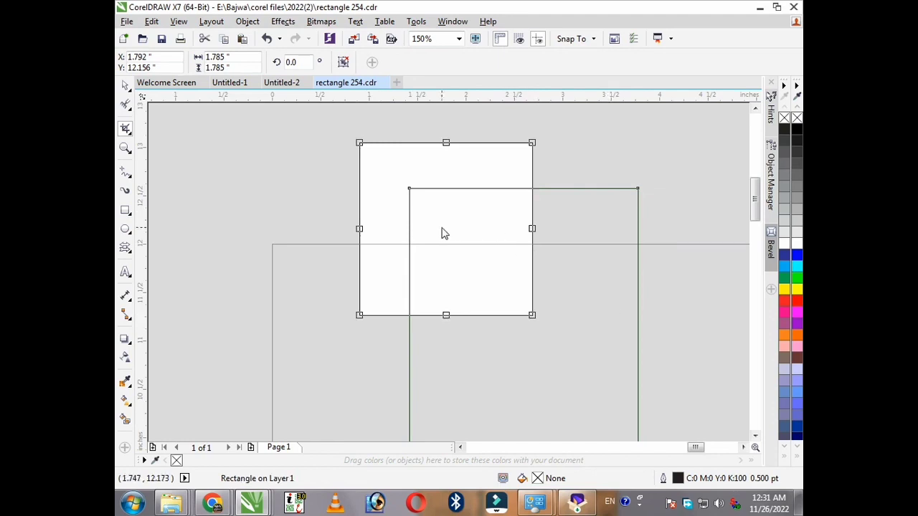
- Shift the crop frame down and right, enlarge it to about 1.94 by 2.01 inches, and apply the crop to the rectangle
left_click_drag(438, 234, 461, 262)
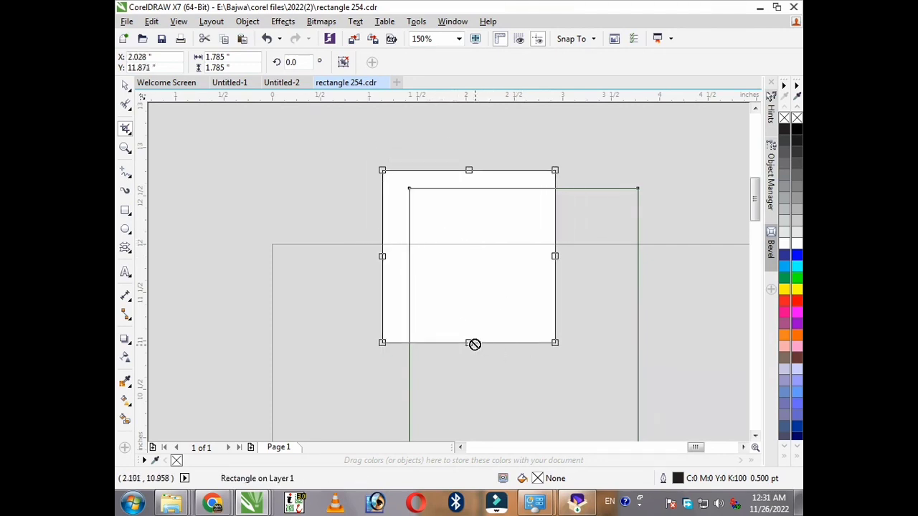
left_click_drag(473, 344, 473, 364)
left_click_drag(555, 267, 570, 267)
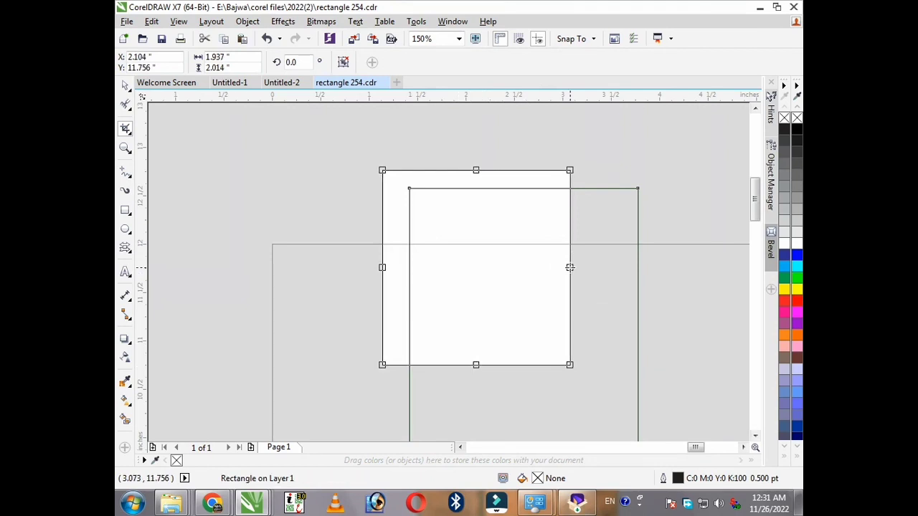
key("Return")
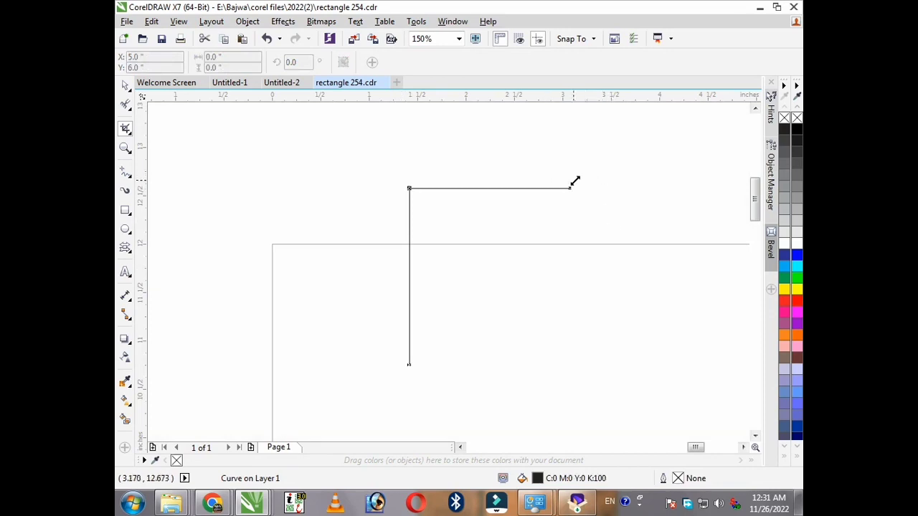
- Erase the outer ends of the cropped shape's top and left lines with the Eraser's 0.25-inch round nib
left_click(131, 138)
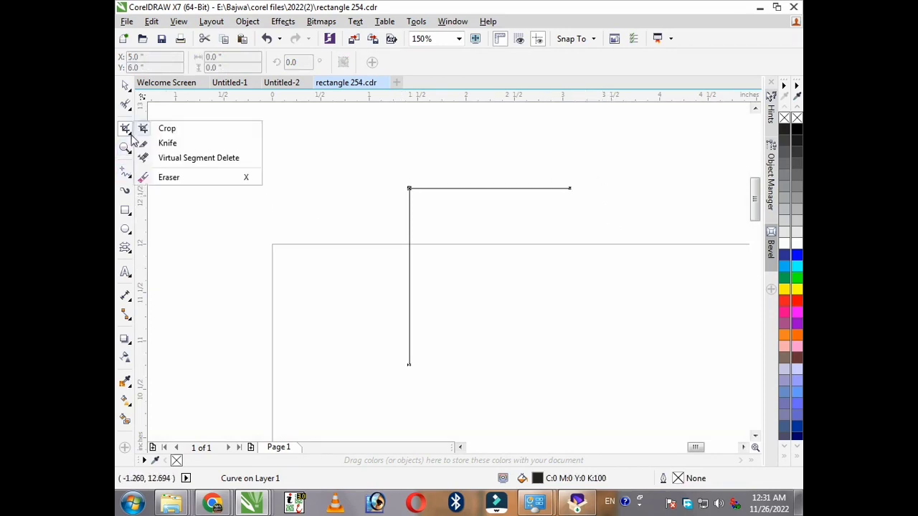
left_click(169, 179)
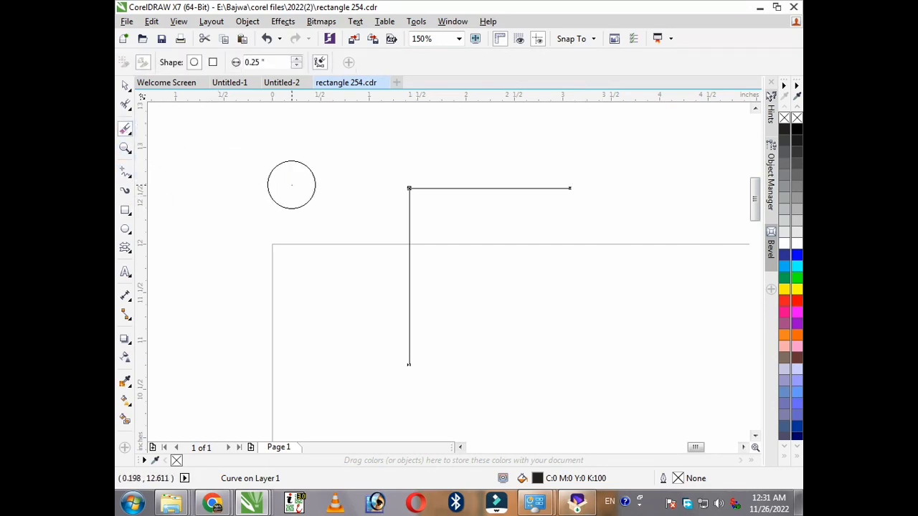
mouse_move(586, 190)
left_mouse_down()
mouse_move(484, 190)
mouse_move(514, 290)
mouse_move(468, 428)
mouse_move(419, 430)
mouse_move(405, 403)
mouse_move(404, 310)
left_mouse_up()
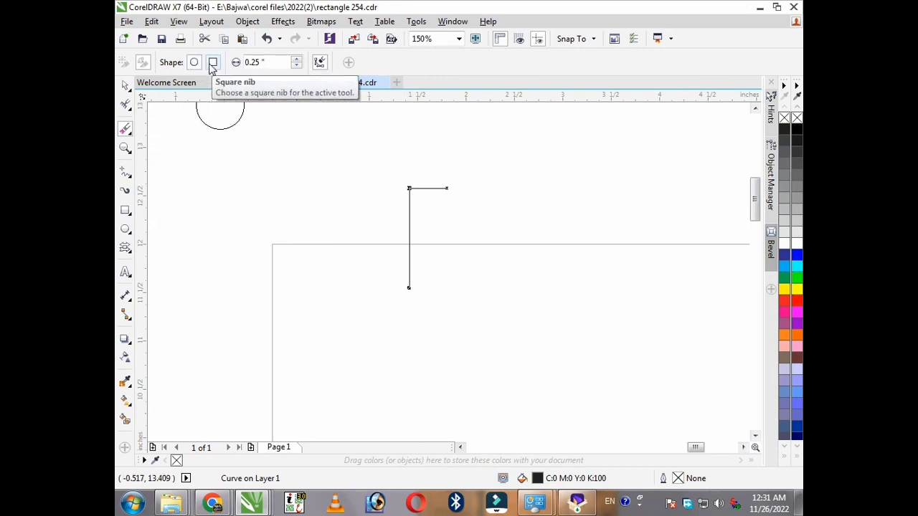
- Set the Eraser nib to 0.15 inches and erase most of the remaining top line, up to near the corner
left_click(296, 65)
left_click(295, 65)
left_click(295, 65)
left_click(295, 65)
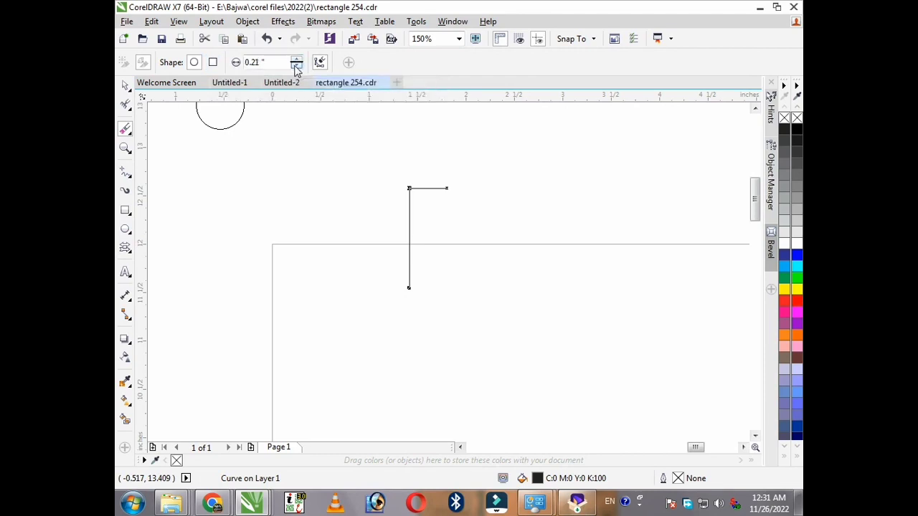
left_click(296, 65)
left_click(296, 65)
left_click(296, 65)
left_click(296, 65)
left_click(296, 65)
left_click(296, 65)
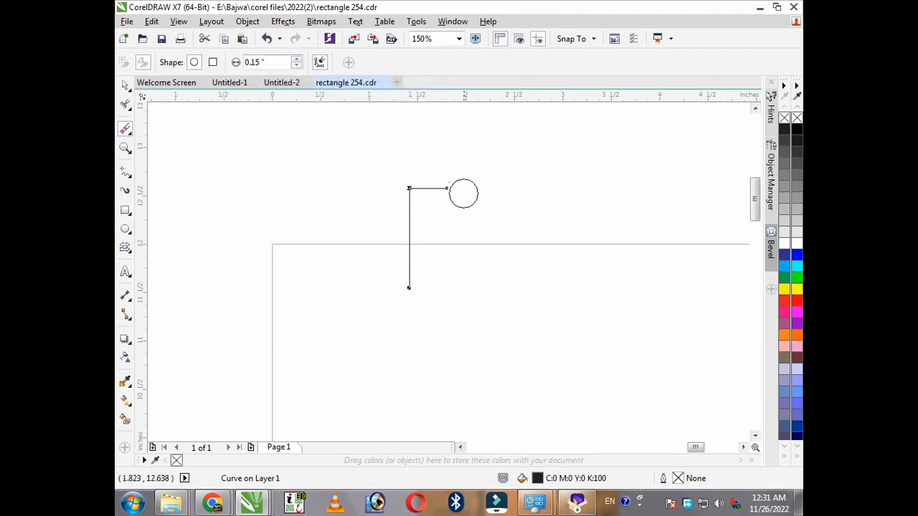
left_click_drag(463, 192, 412, 183)
- Set the Eraser nib to 0.33 inches and remove what remains of the cropped shape
left_click(297, 60)
left_click(297, 60)
left_click(297, 61)
left_click(297, 61)
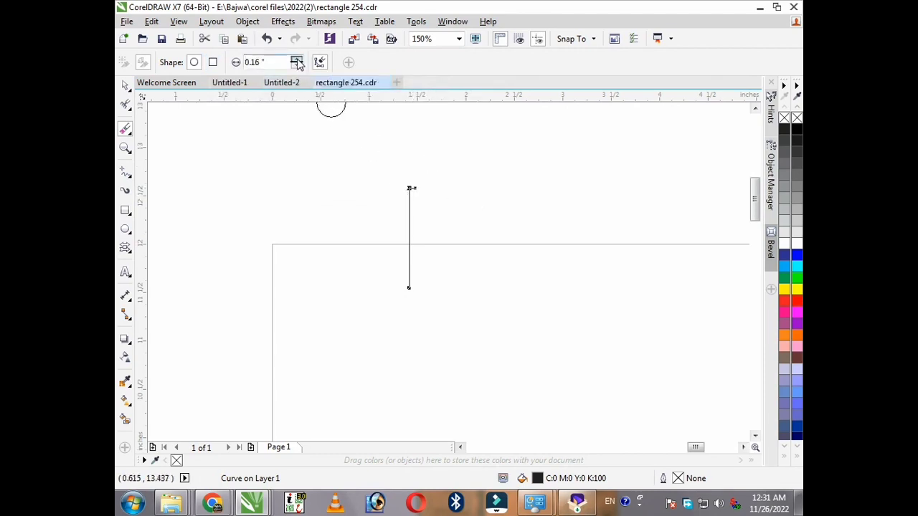
left_click(297, 60)
left_click(297, 61)
left_click(296, 60)
left_click(297, 60)
left_click(297, 60)
left_click(297, 60)
double_click(297, 60)
double_click(297, 60)
double_click(297, 61)
double_click(297, 60)
double_click(296, 60)
left_click(296, 65)
left_click(297, 65)
- Zoom in on the right-pointing arrow to 150% and back out to 37% with the Pick tool active
scroll(506, 263, "down", 5)
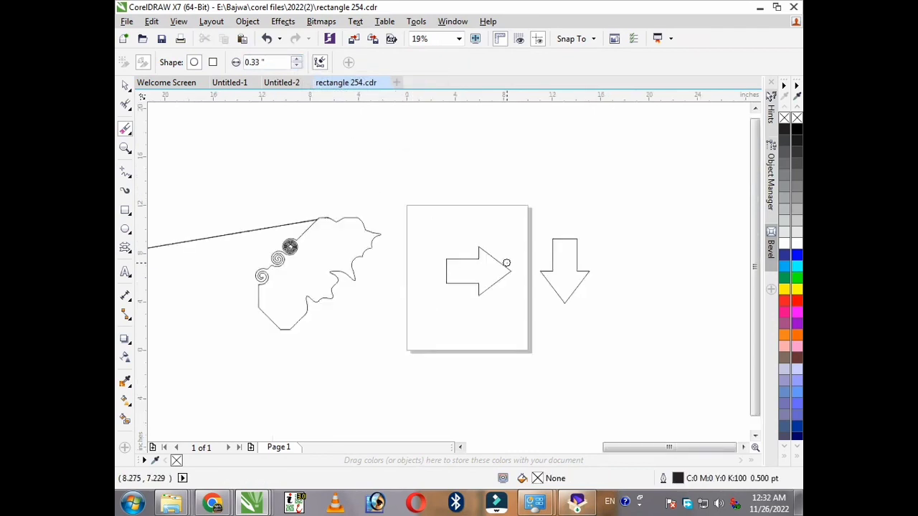
scroll(506, 263, "up", 2)
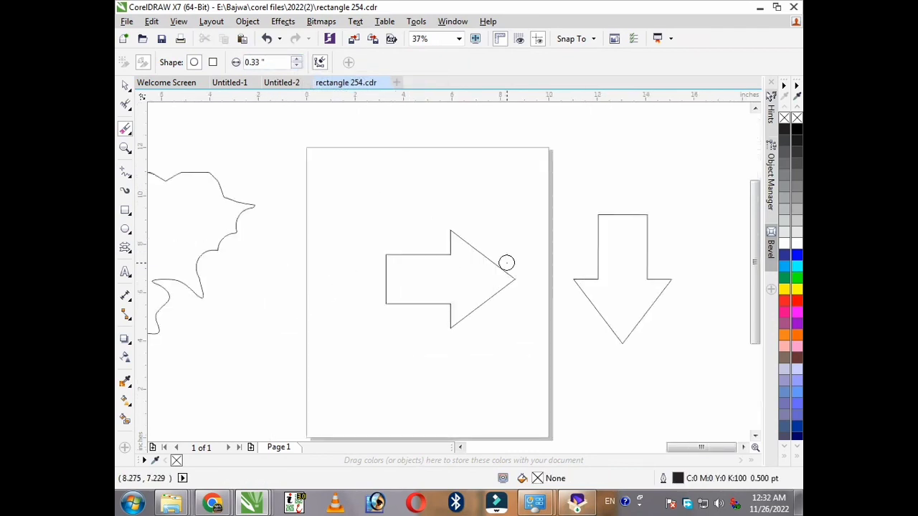
left_click(132, 157)
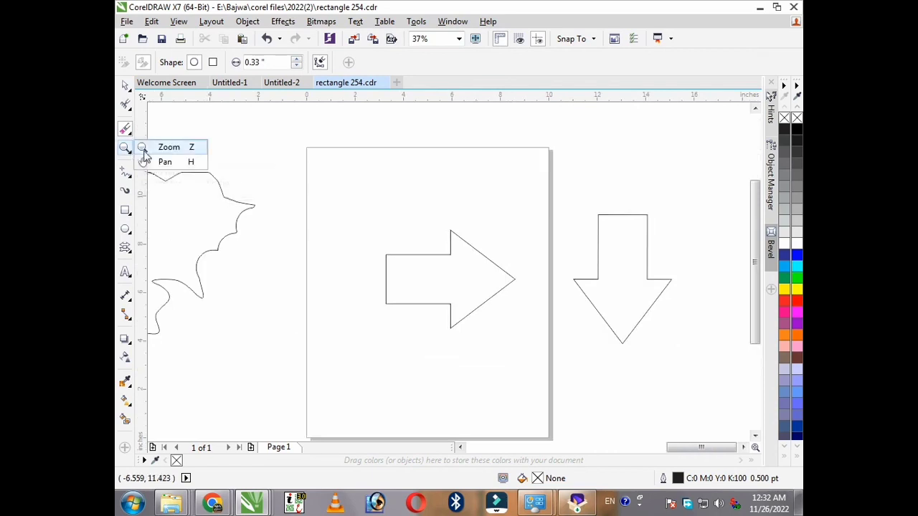
left_click(165, 147)
key("space")
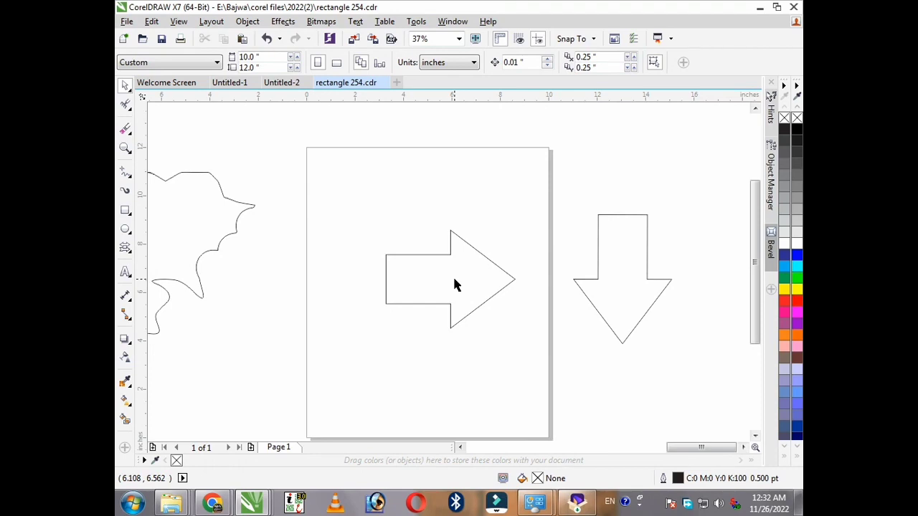
scroll(453, 285, "up", 4)
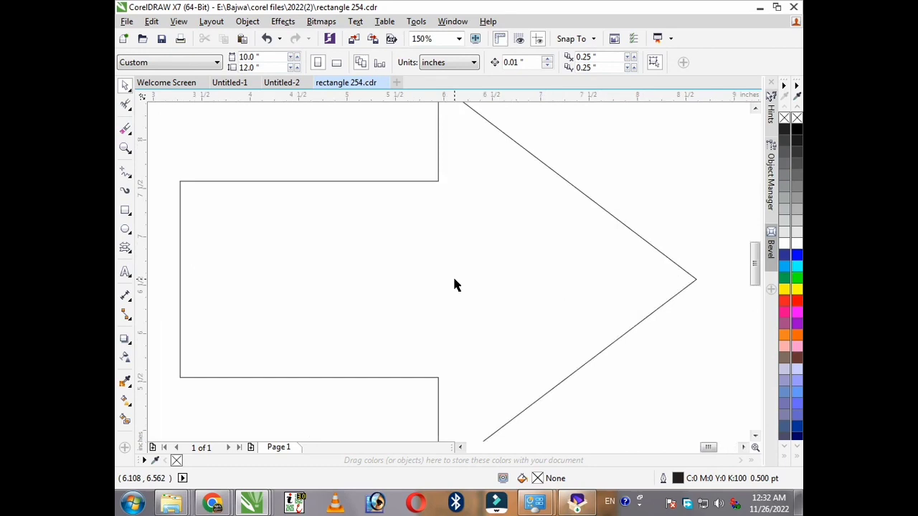
scroll(453, 285, "down", 4)
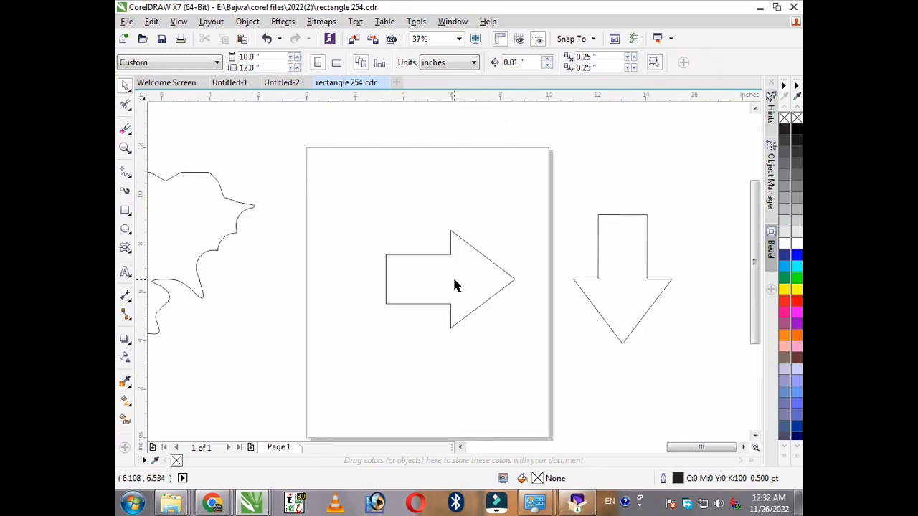
- Magnify the arrowhead's upper point and the arrow's tail with Zoom tool marquees, zooming back out after each
left_click(126, 148)
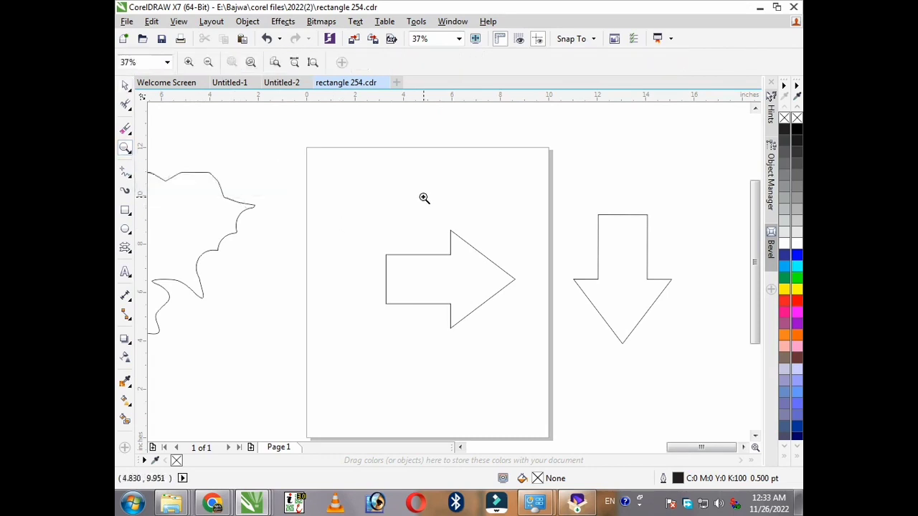
left_click_drag(424, 198, 498, 275)
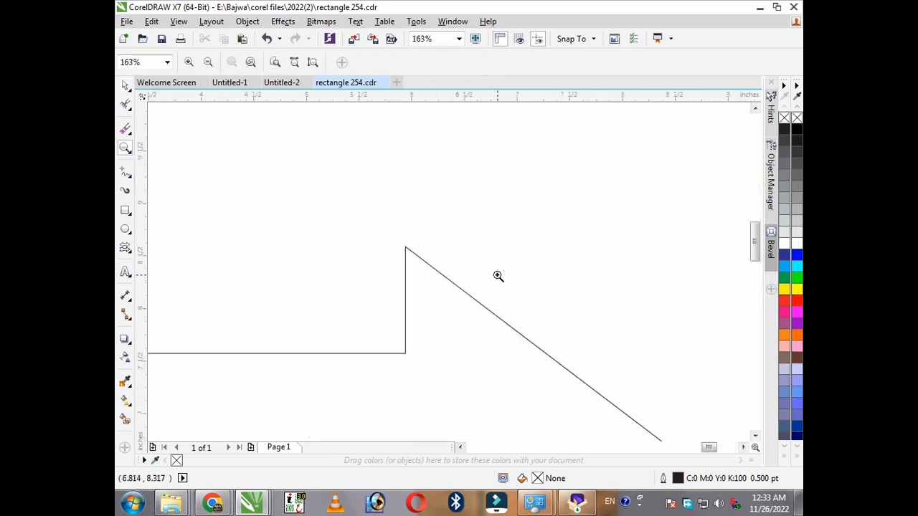
left_click(208, 63)
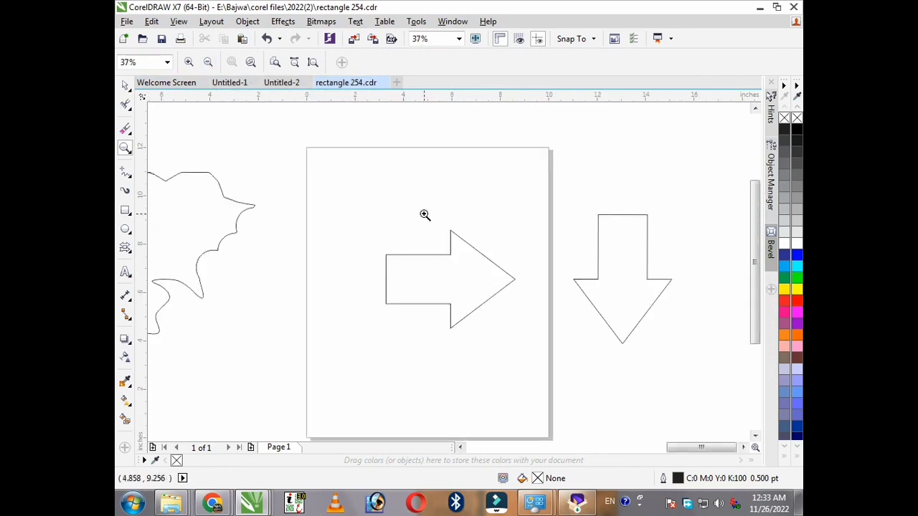
left_click(189, 63)
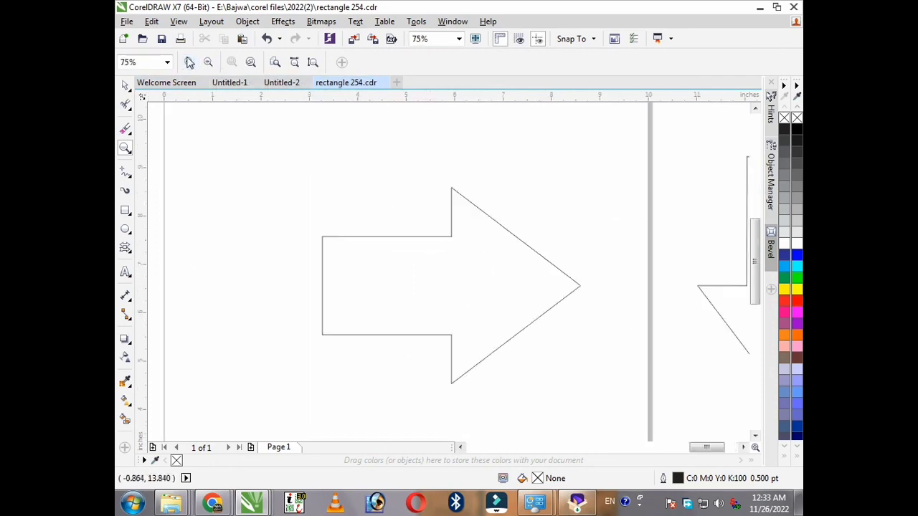
left_click(208, 62)
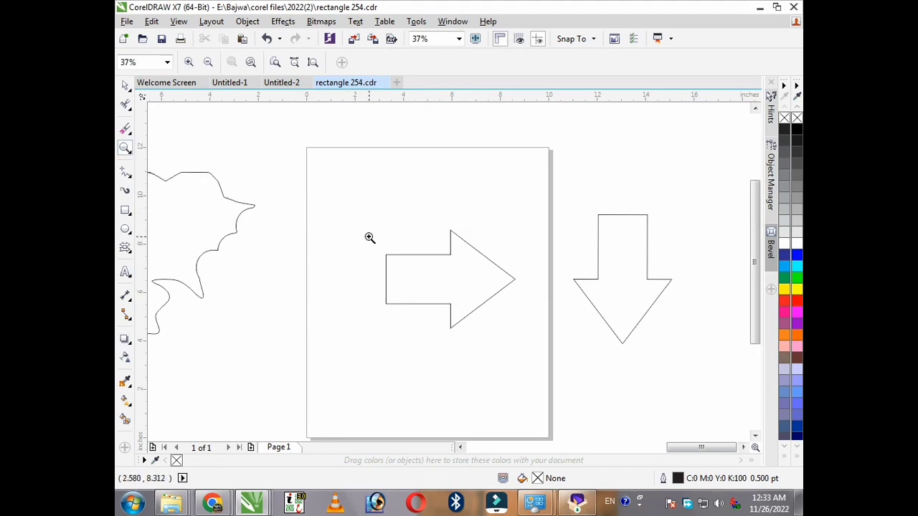
left_click_drag(347, 227, 419, 326)
left_click_drag(419, 326, 420, 325)
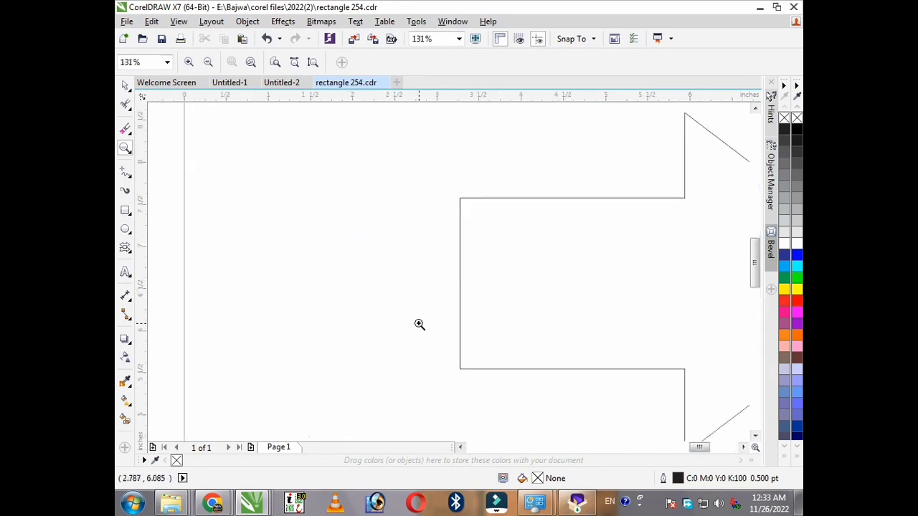
scroll(420, 325, "down", 4)
- Pan the zoomed-out drawing around with the Pan tool and return to the Pick tool
left_click(132, 154)
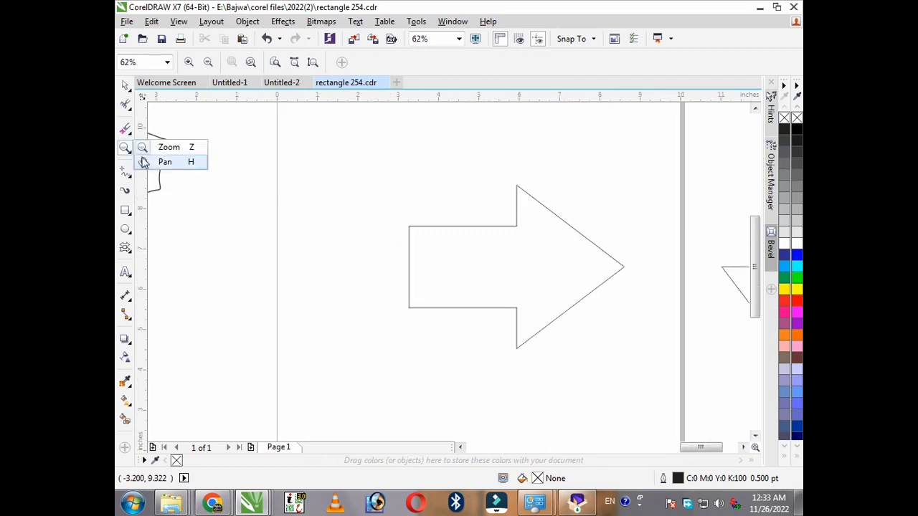
left_click(163, 163)
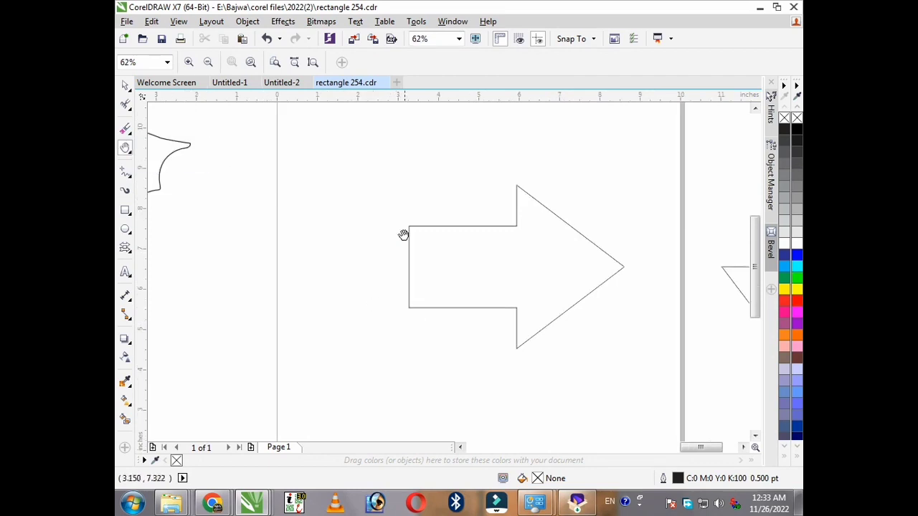
scroll(404, 236, "down", 4)
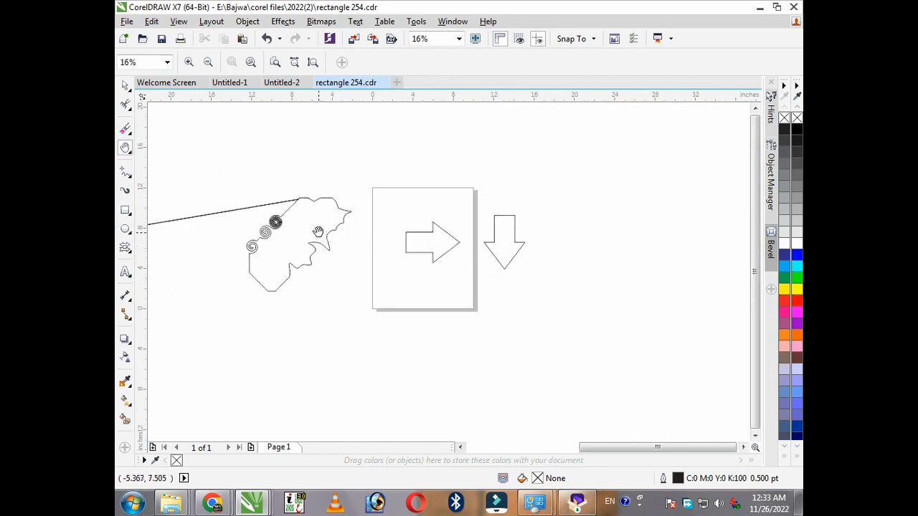
mouse_move(313, 217)
left_mouse_down()
mouse_move(374, 279)
mouse_move(322, 183)
left_mouse_up()
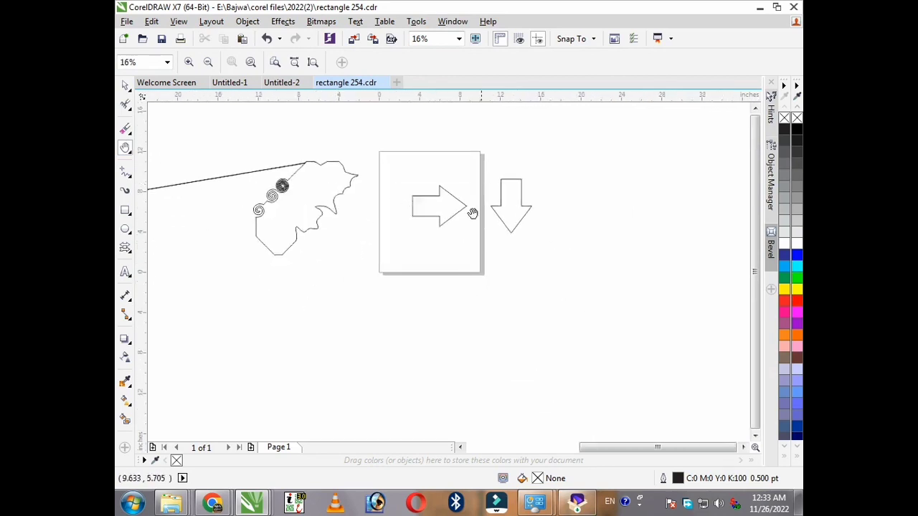
mouse_move(473, 211)
left_mouse_down()
mouse_move(421, 286)
mouse_move(497, 200)
mouse_move(471, 313)
mouse_move(463, 270)
mouse_move(599, 272)
left_mouse_up()
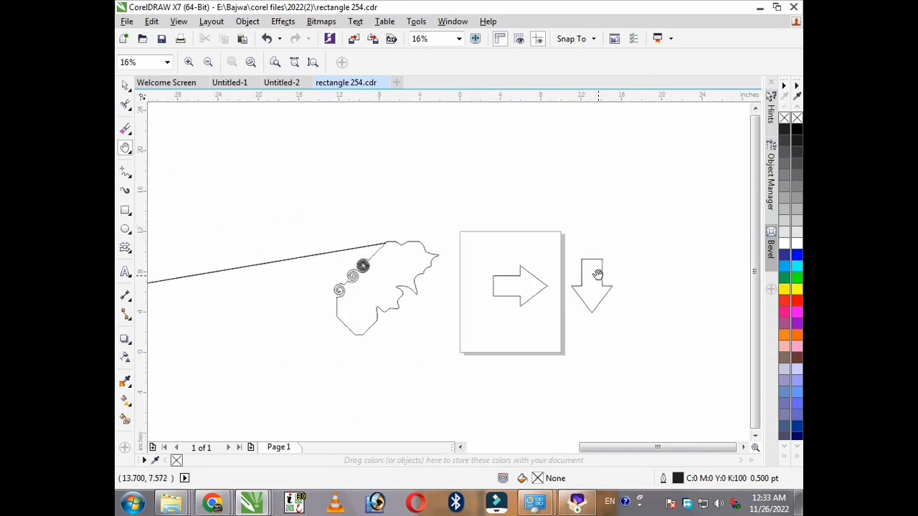
key("space")
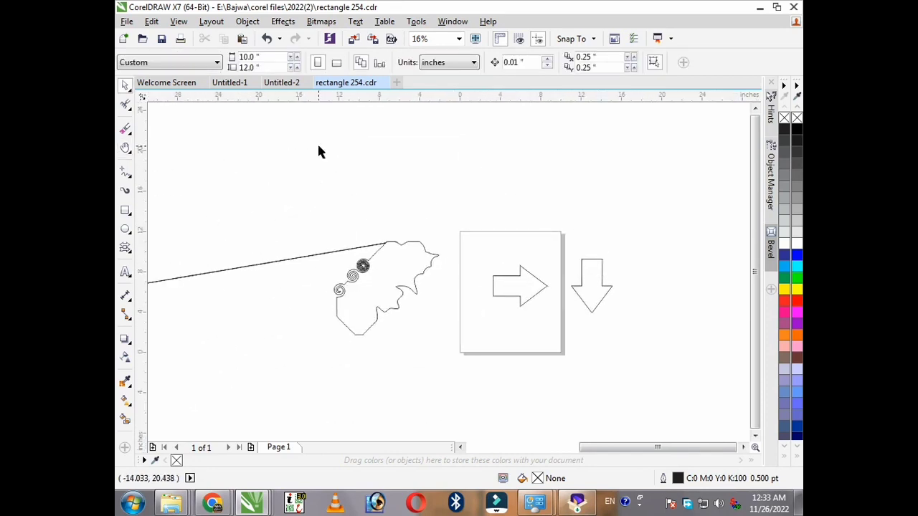